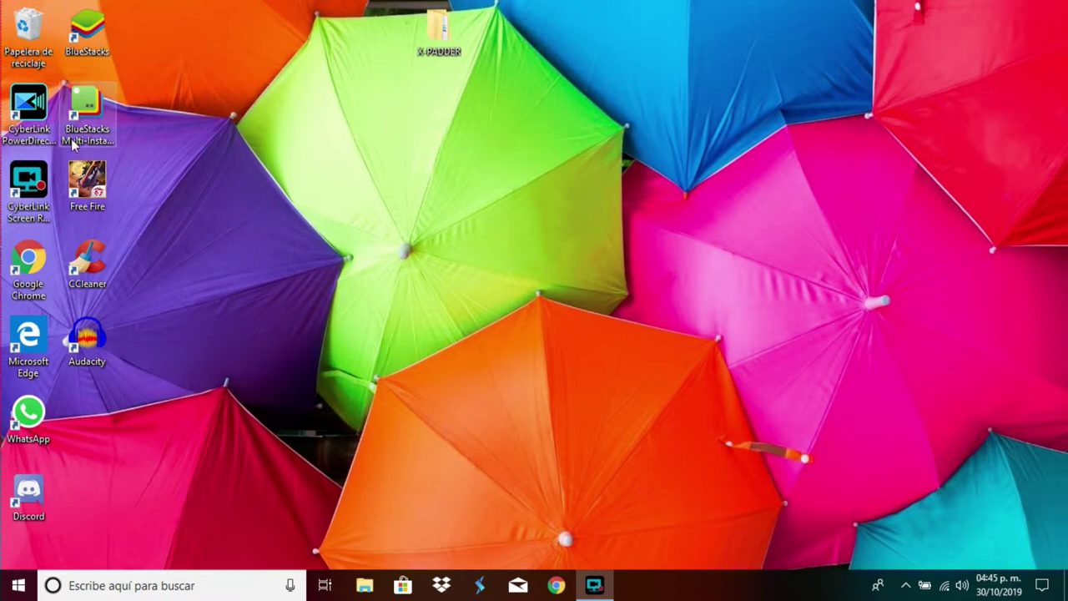
left_click(87, 117)
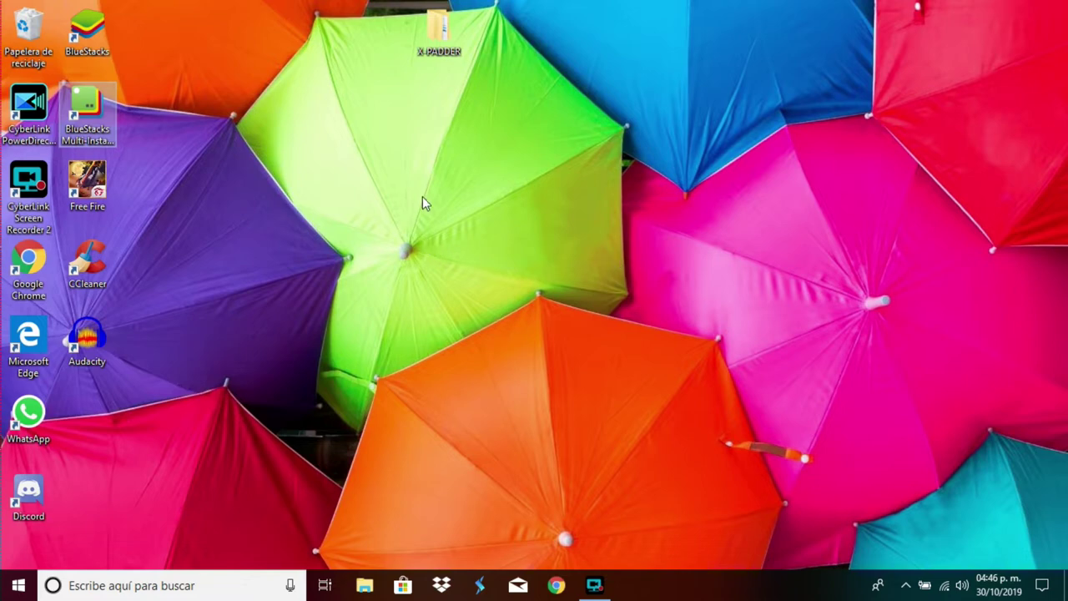
left_click_drag(472, 62, 399, 17)
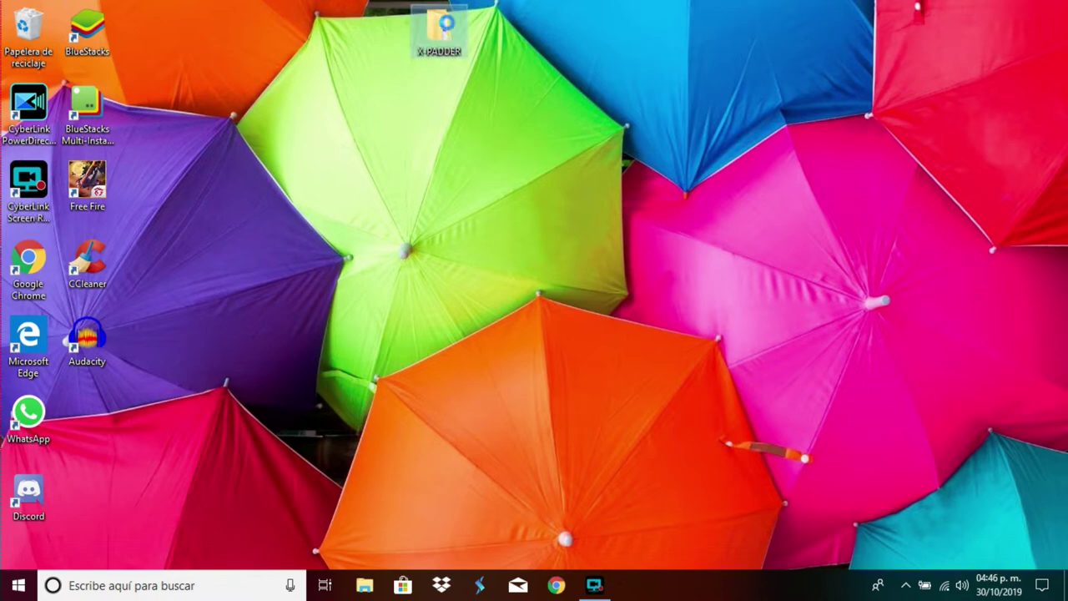
right_click(446, 25)
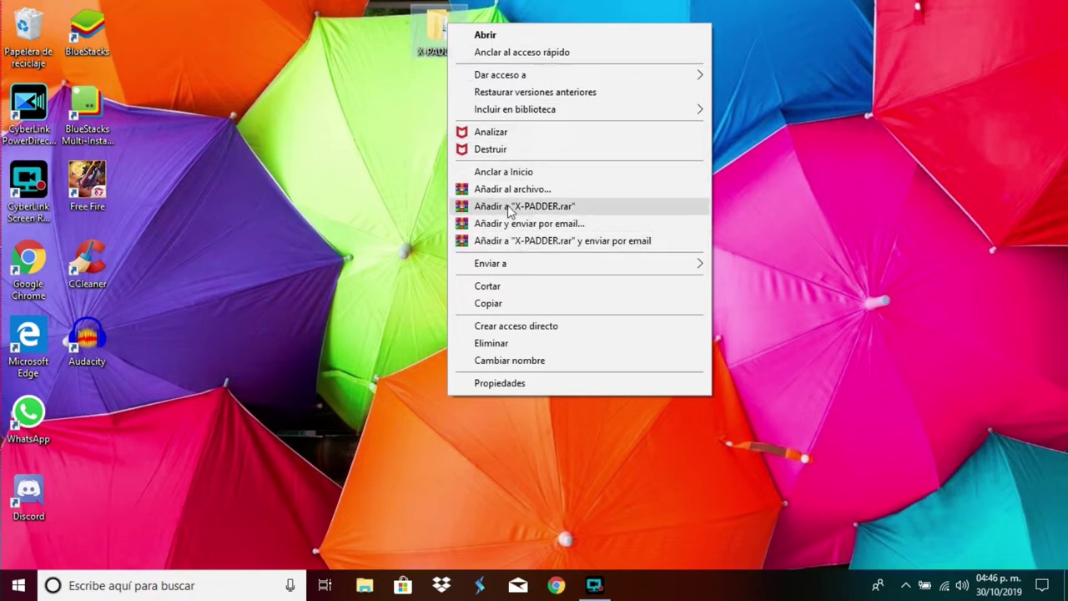
left_click(288, 162)
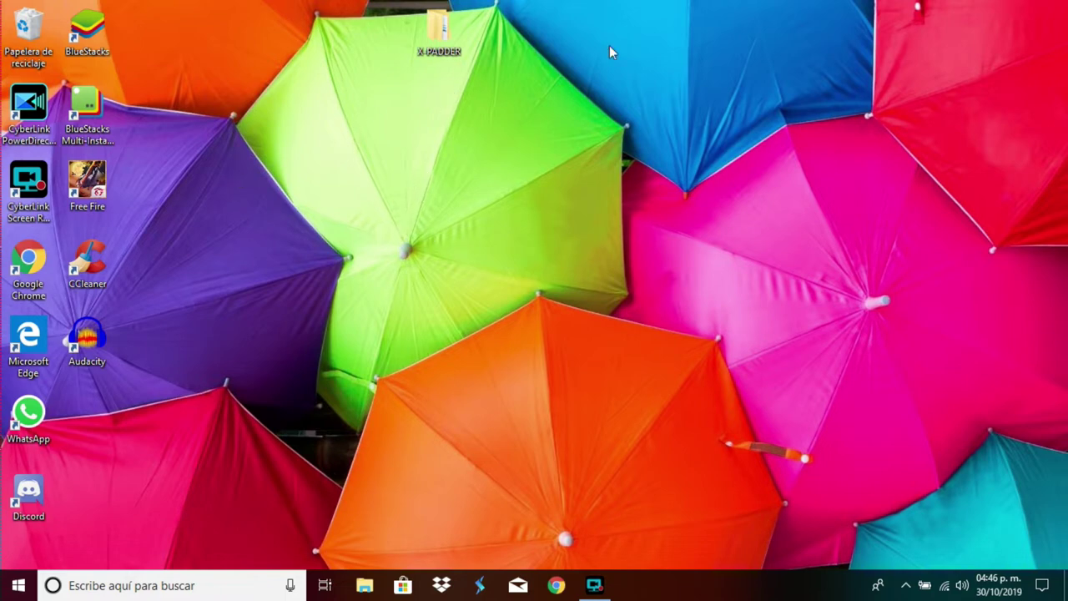
Look through the Descargas folder in File Explorer and close its window.
left_click(368, 588)
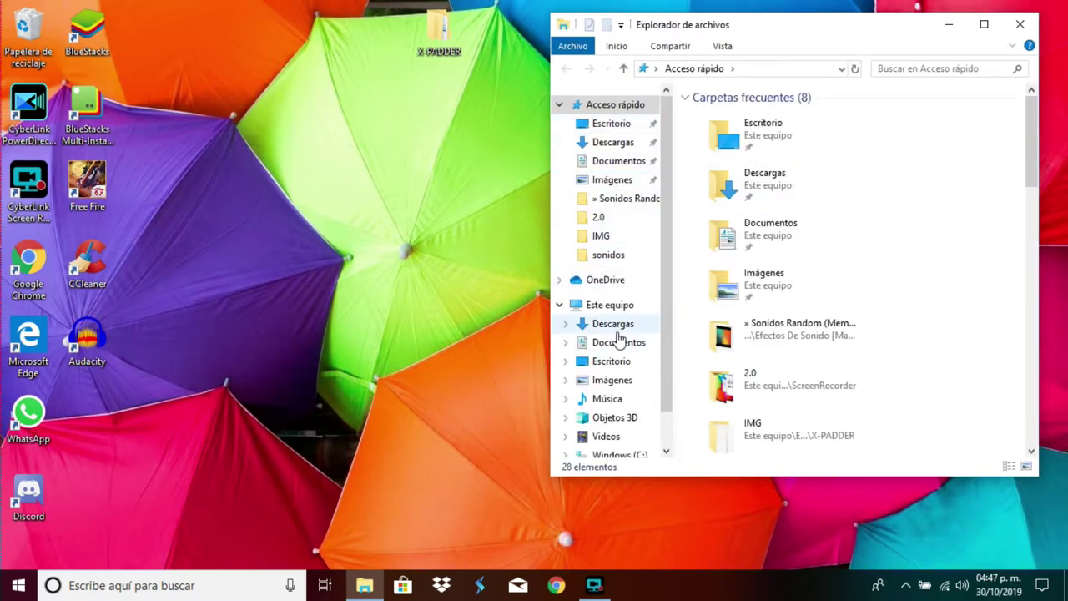
left_click(613, 327)
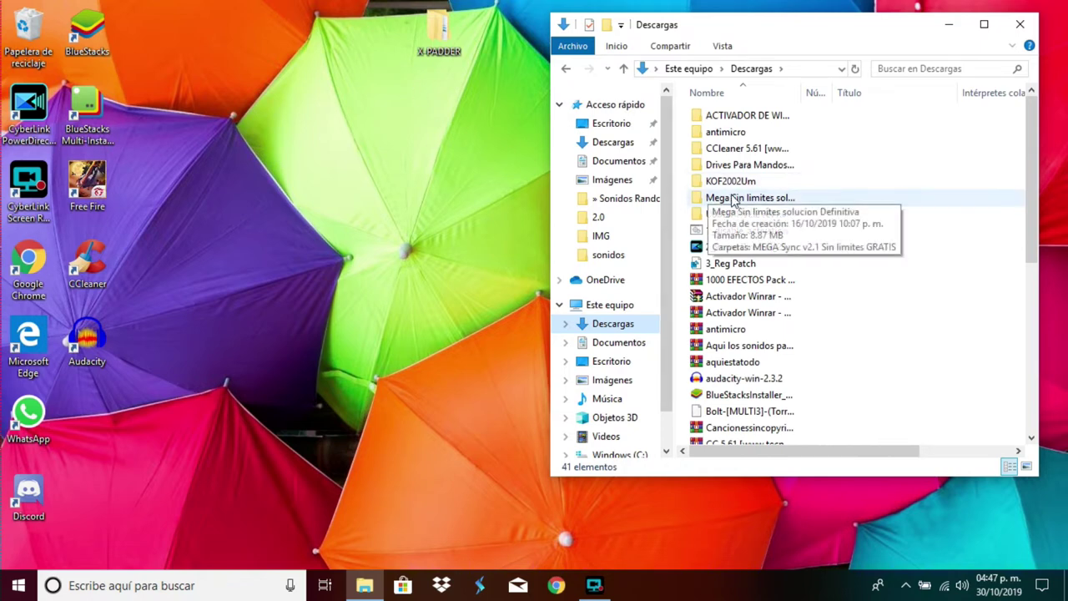
left_click_drag(736, 197, 936, 198)
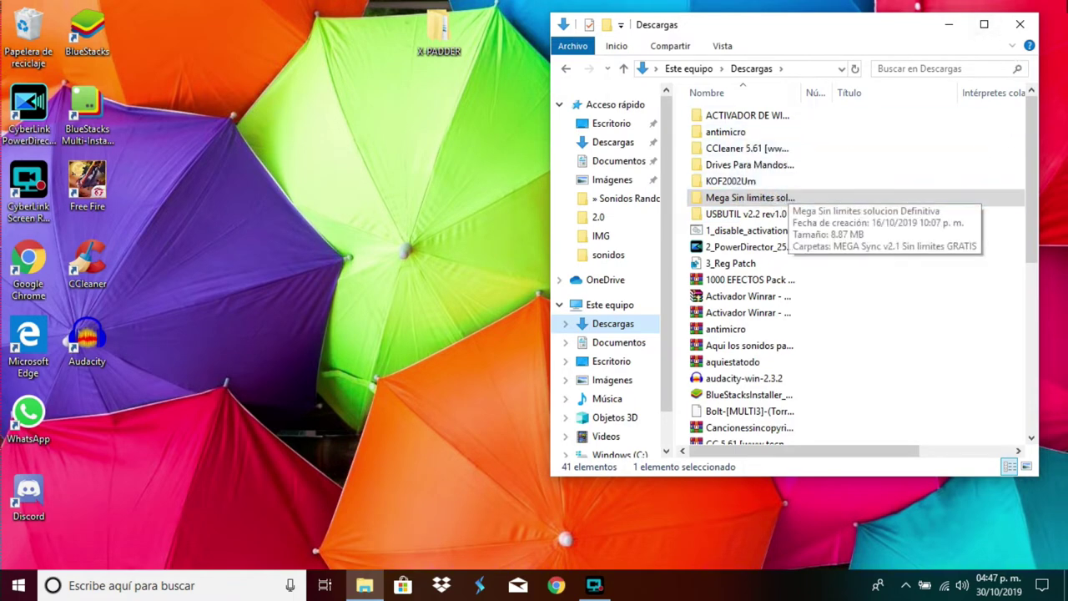
left_click(1020, 24)
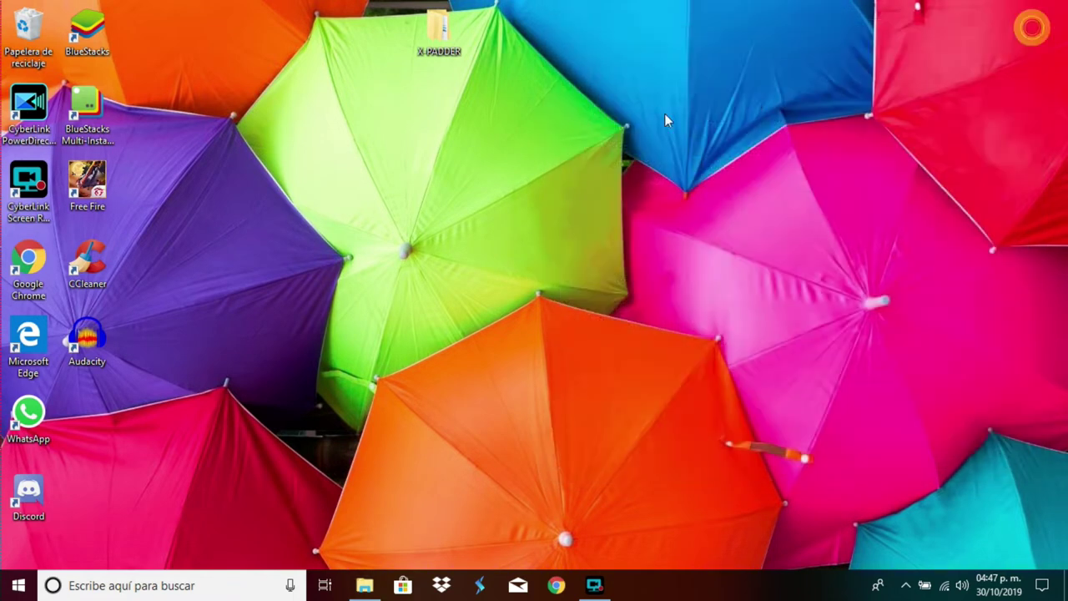
Open the X-PADDER desktop folder, view the controller pictures in its IMG subfolder, and return to the X-PADDER folder.
double_click(441, 36)
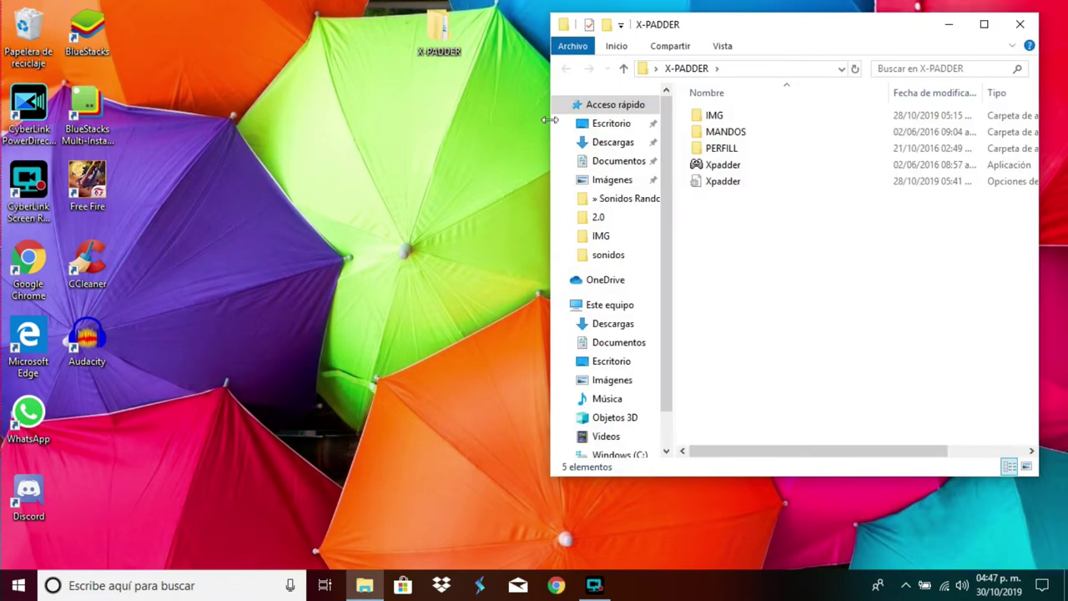
double_click(727, 120)
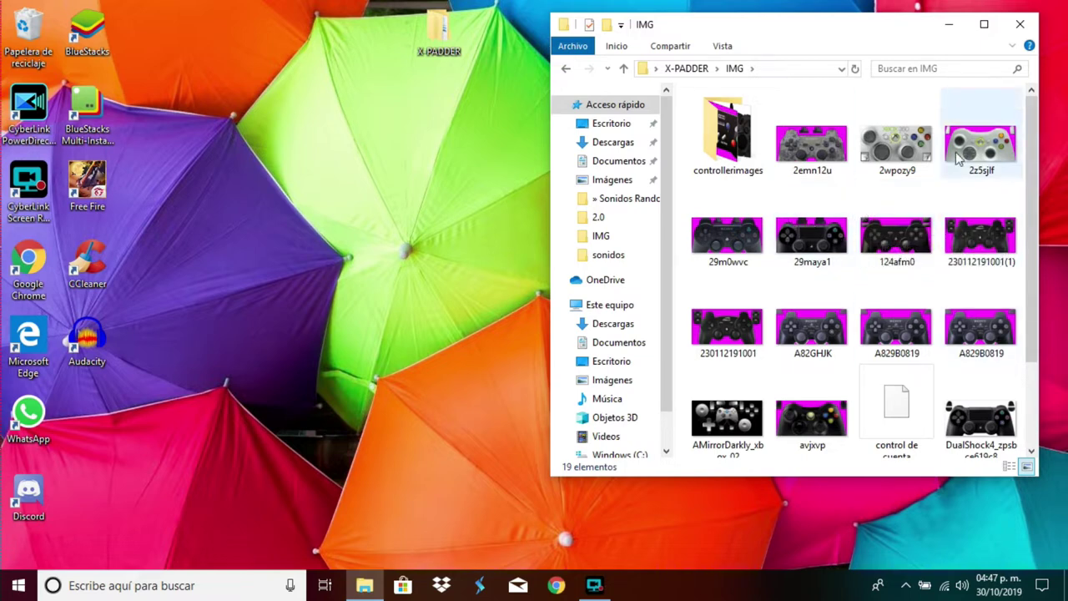
left_click(565, 68)
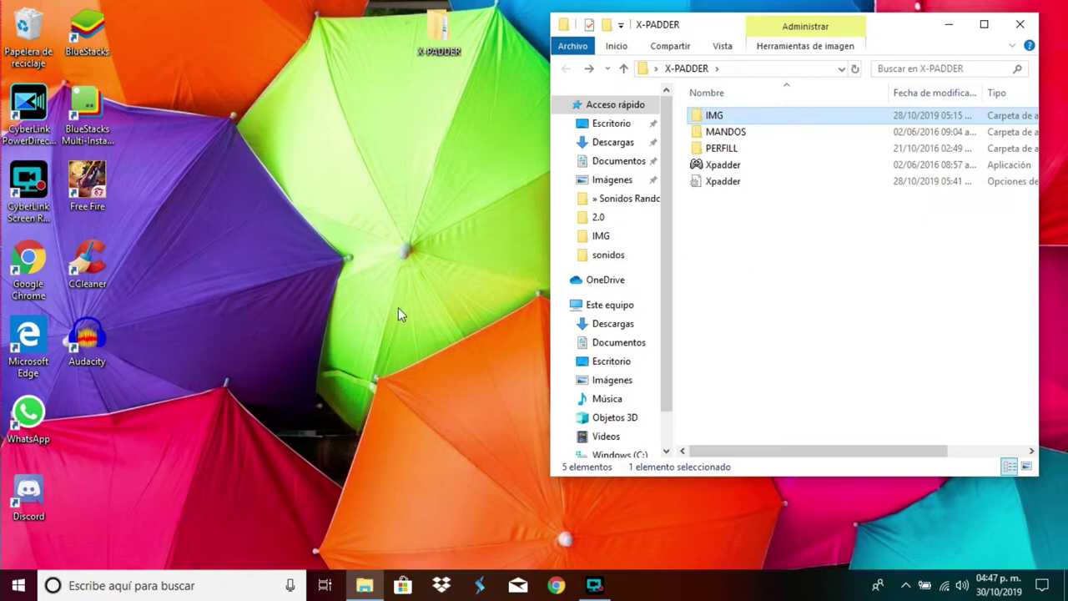
Launch the Xpadder application from the X-PADDER folder and start a new controller for the USB Network Joystick.
left_click(722, 167)
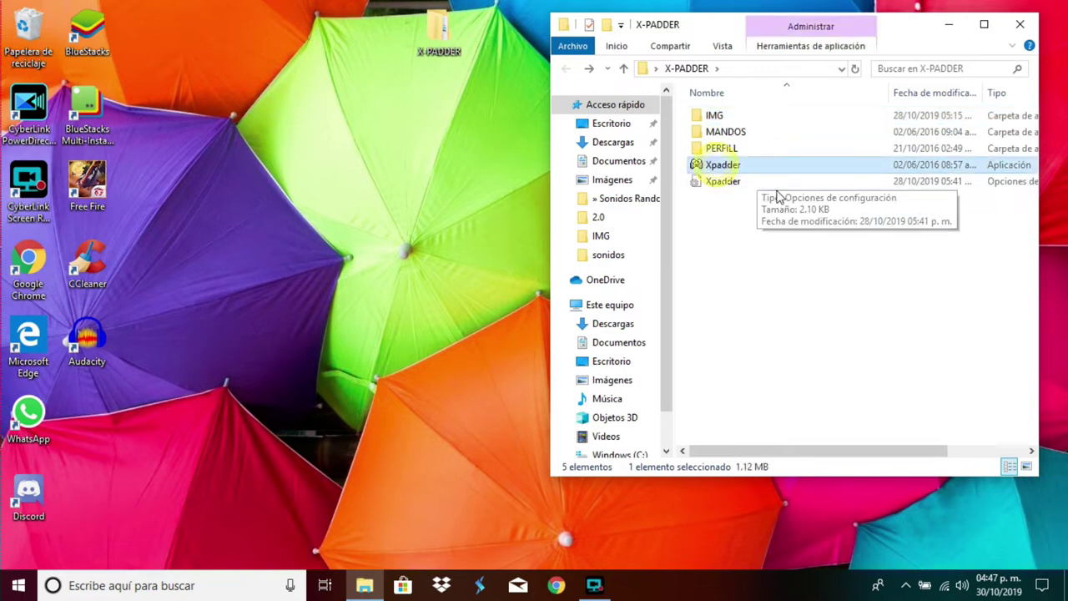
double_click(729, 169)
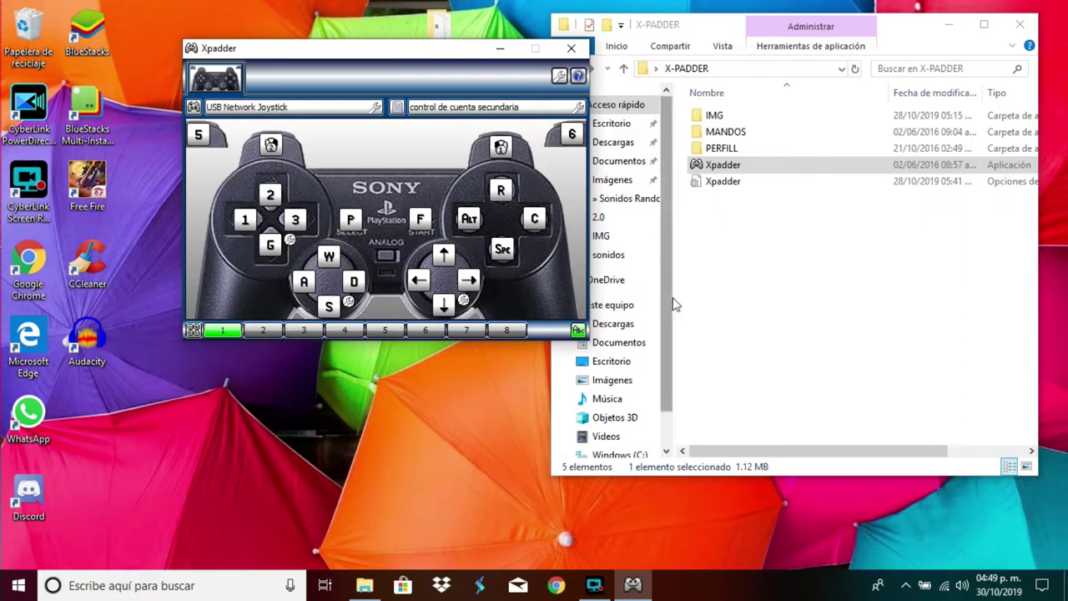
left_click(194, 109)
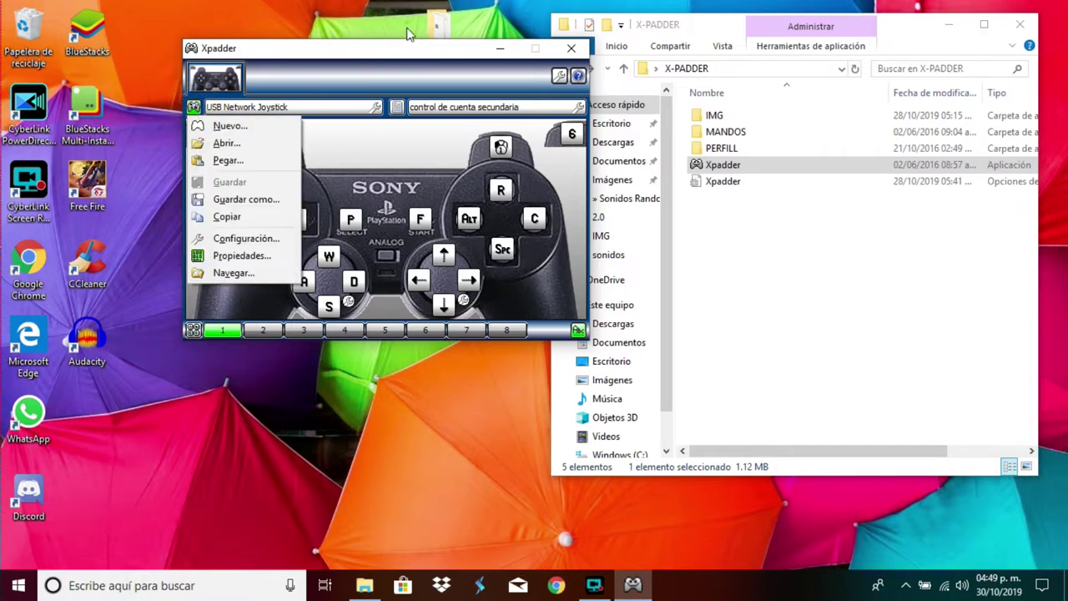
left_click(213, 129)
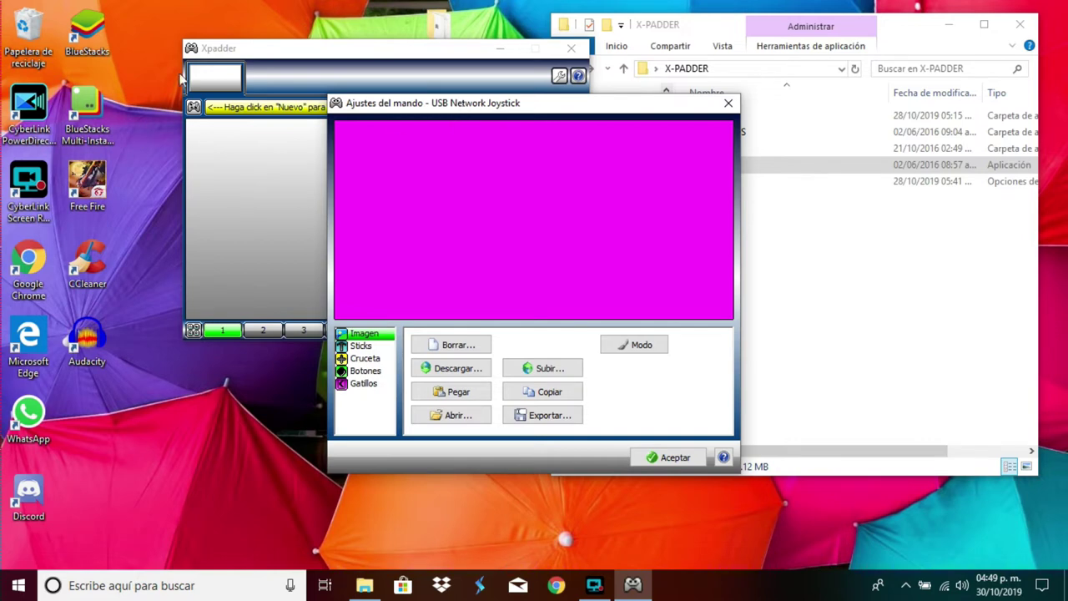
left_click_drag(394, 111, 678, 45)
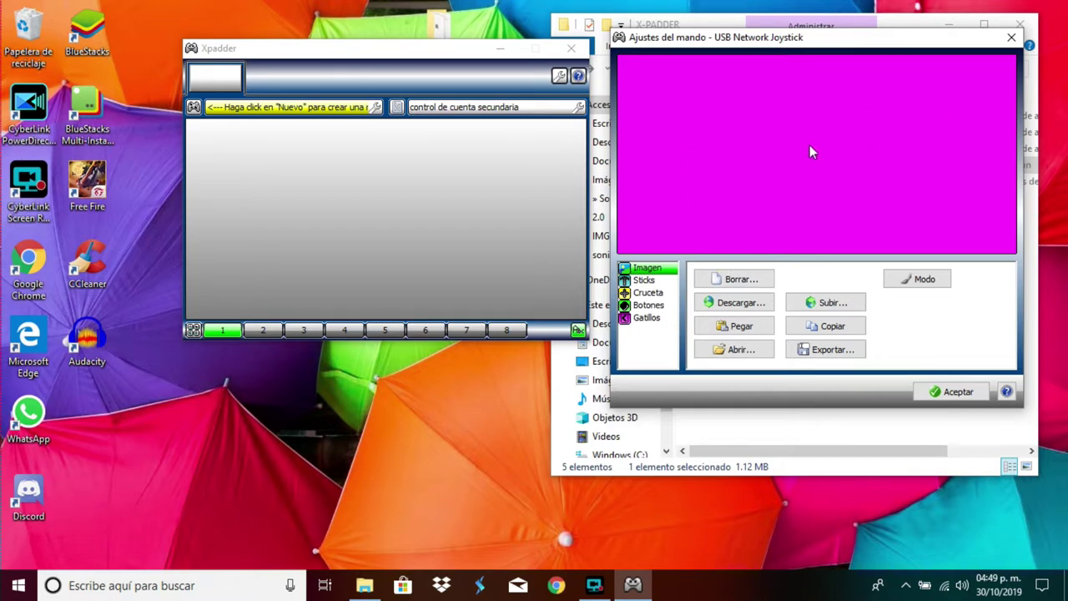
left_click_drag(784, 42, 506, 36)
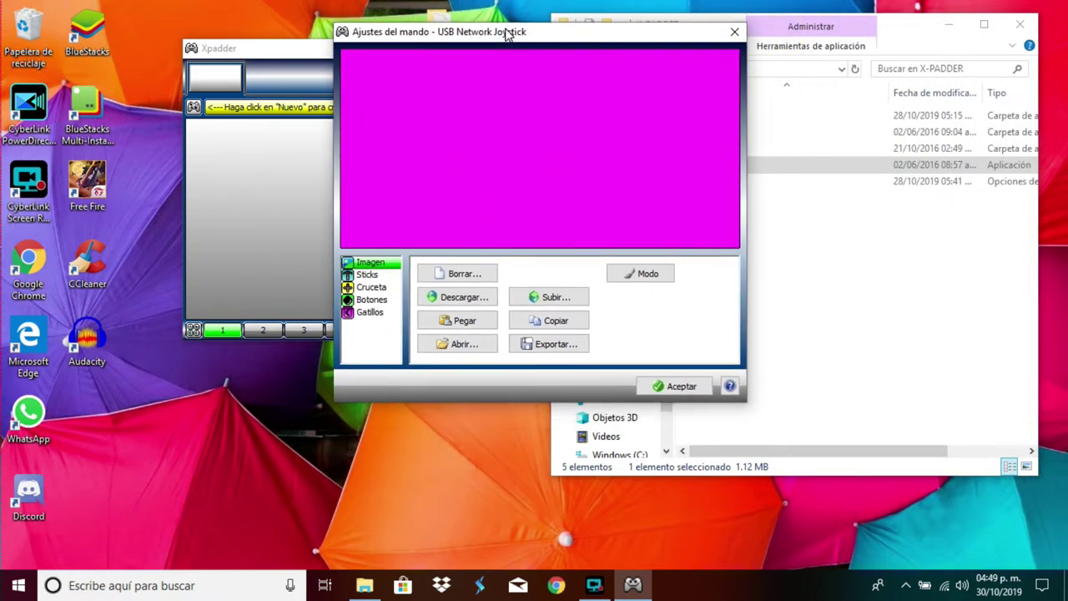
Open the file chooser for the new controller's background image.
left_click(372, 276)
left_click(373, 263)
left_click(468, 347)
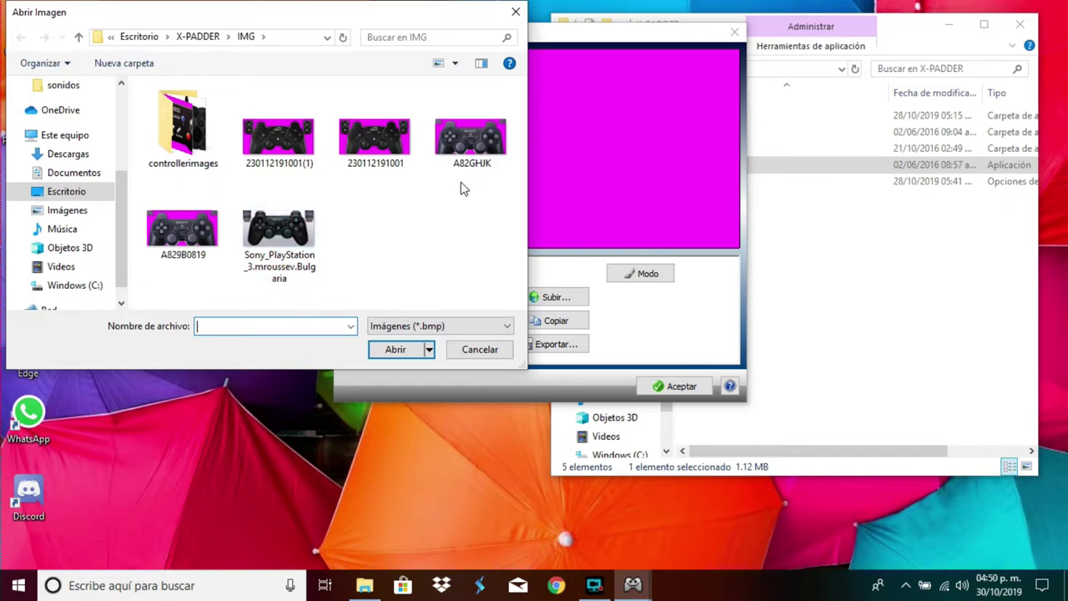
Examine the gamepad pictures available in the controllerimages subfolder.
double_click(194, 142)
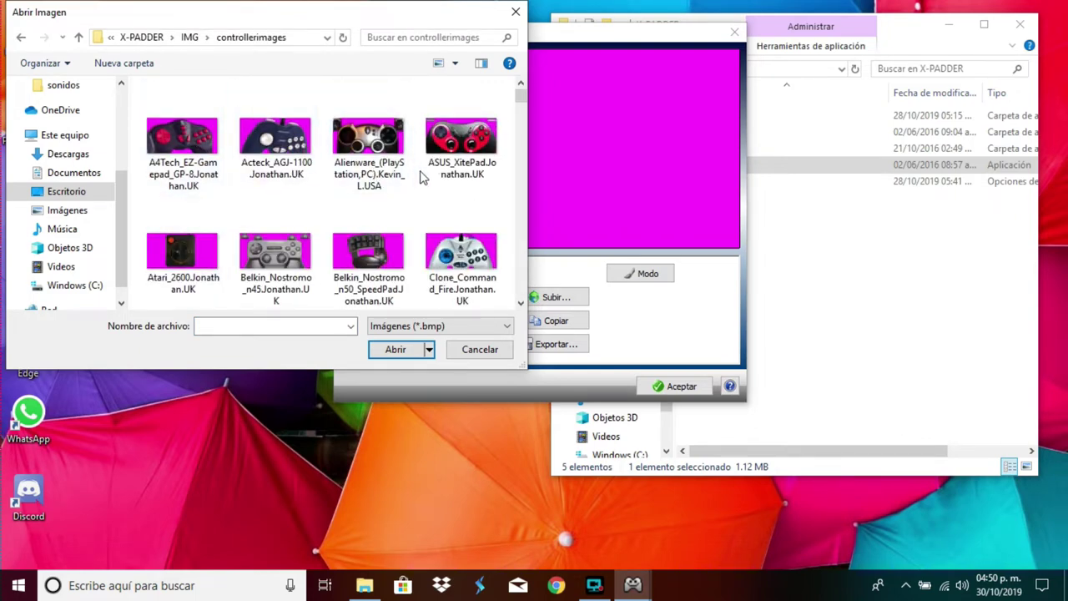
scroll(421, 177, "down", 8)
scroll(421, 177, "down", 5)
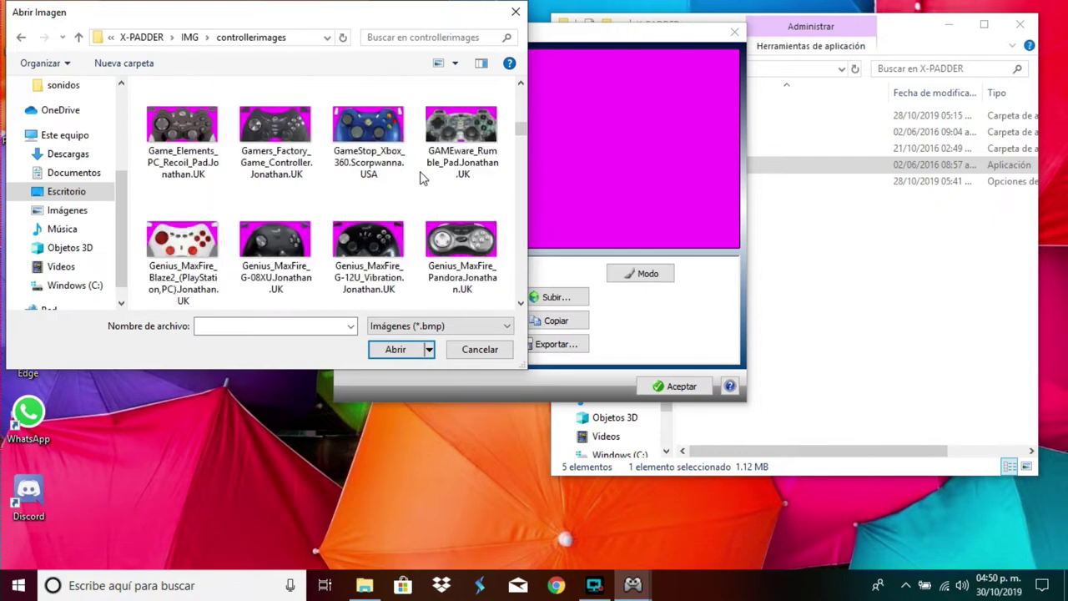
scroll(421, 177, "up", 2)
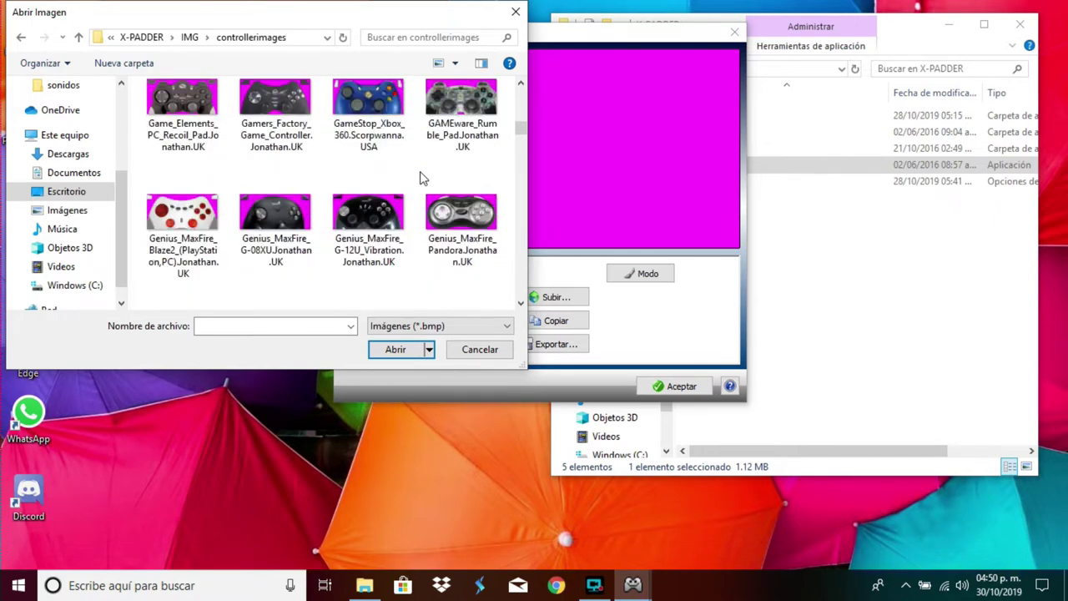
scroll(421, 177, "down", 10)
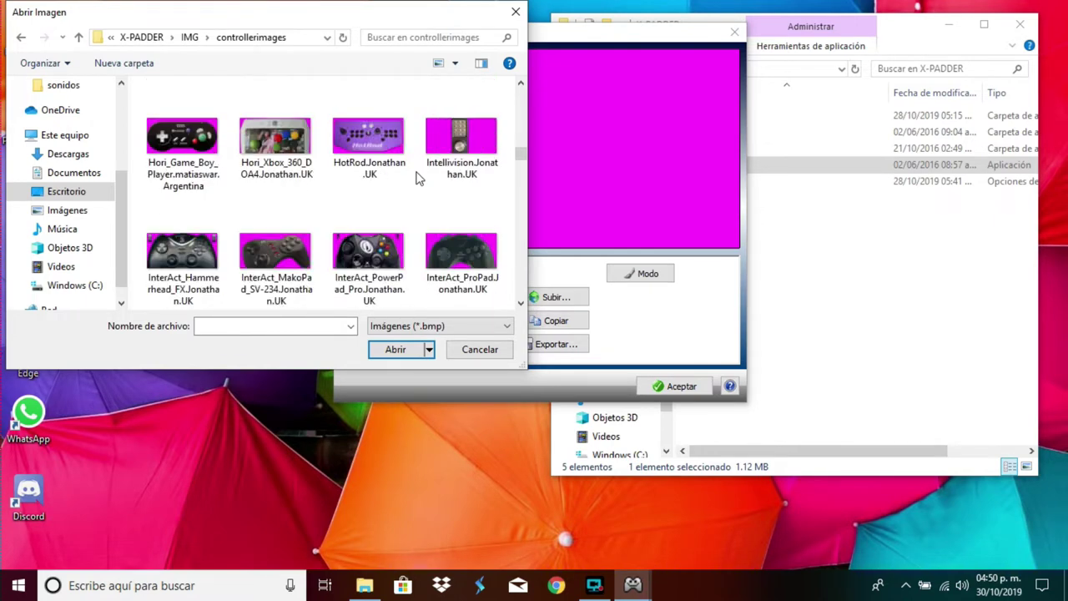
scroll(418, 178, "down", 6)
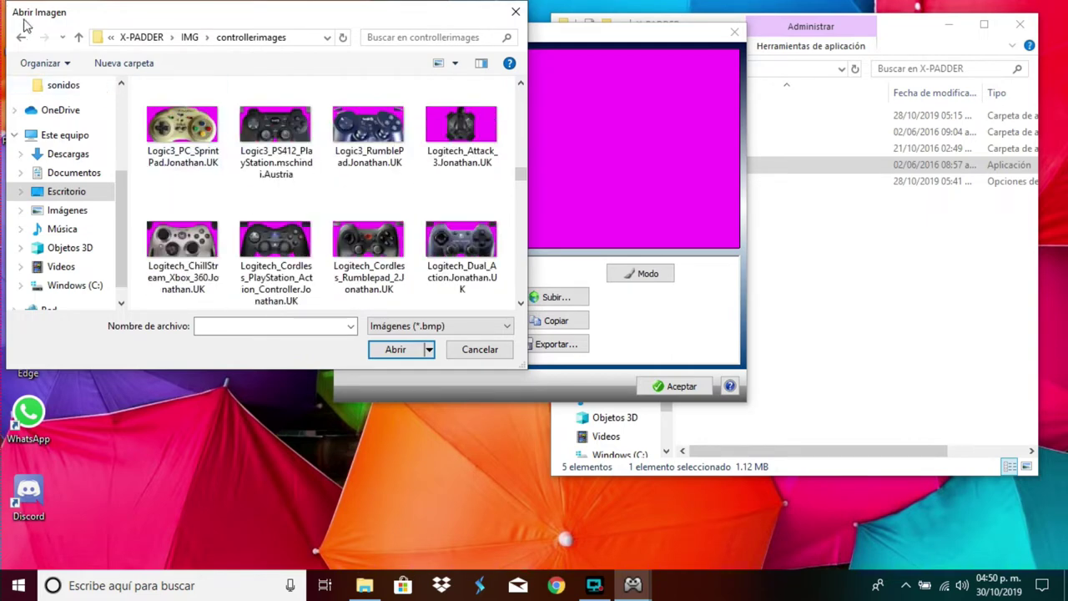
scroll(294, 171, "down", 10)
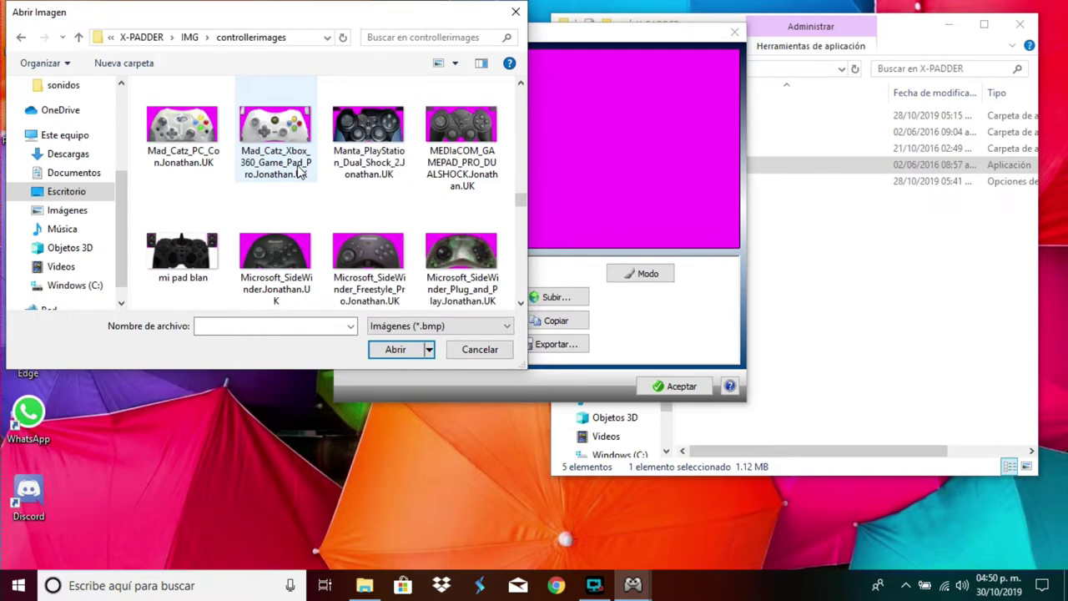
scroll(294, 171, "down", 4)
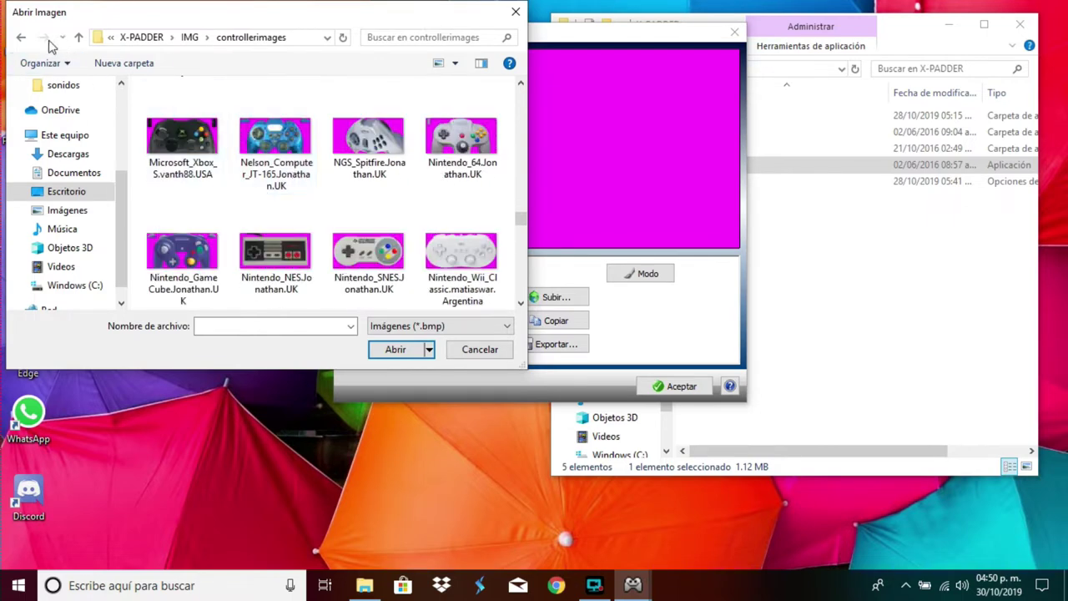
Return to the IMG folder and load the A82GHJK picture as the controller image.
left_click(22, 39)
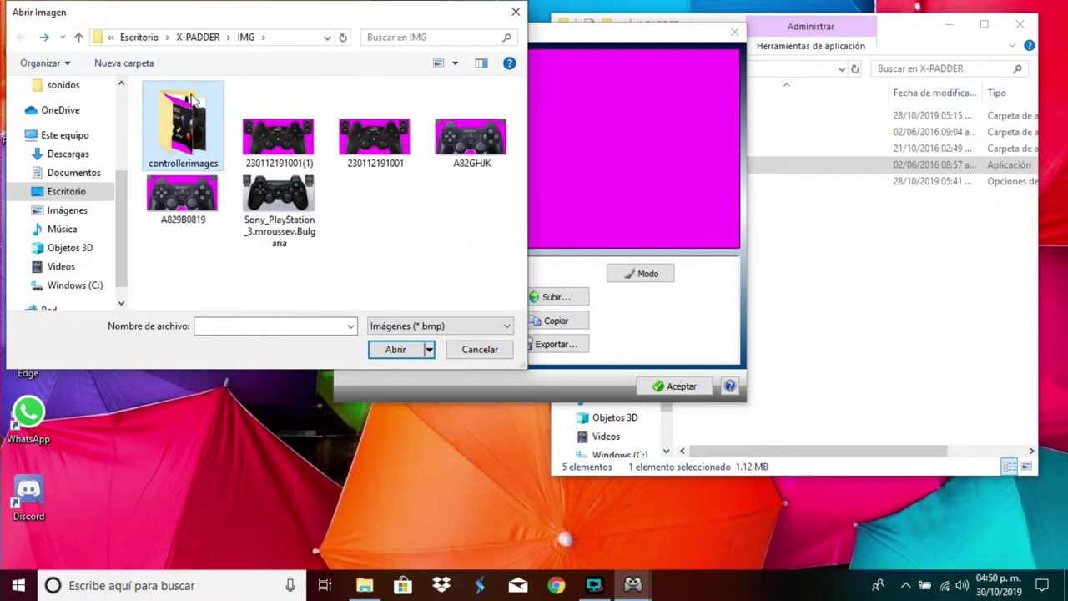
left_click(475, 140)
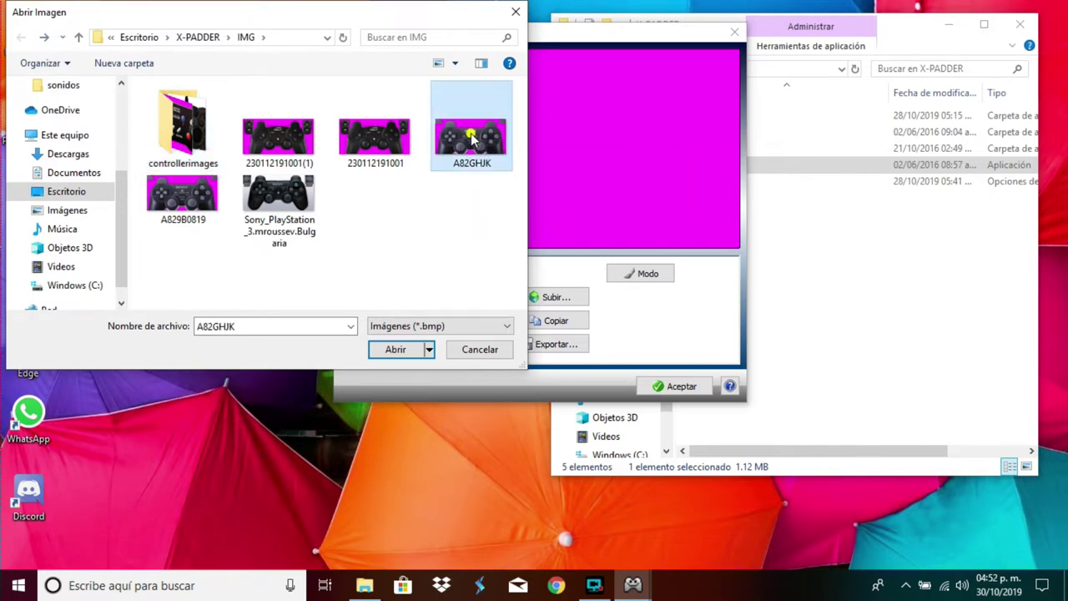
left_click(397, 350)
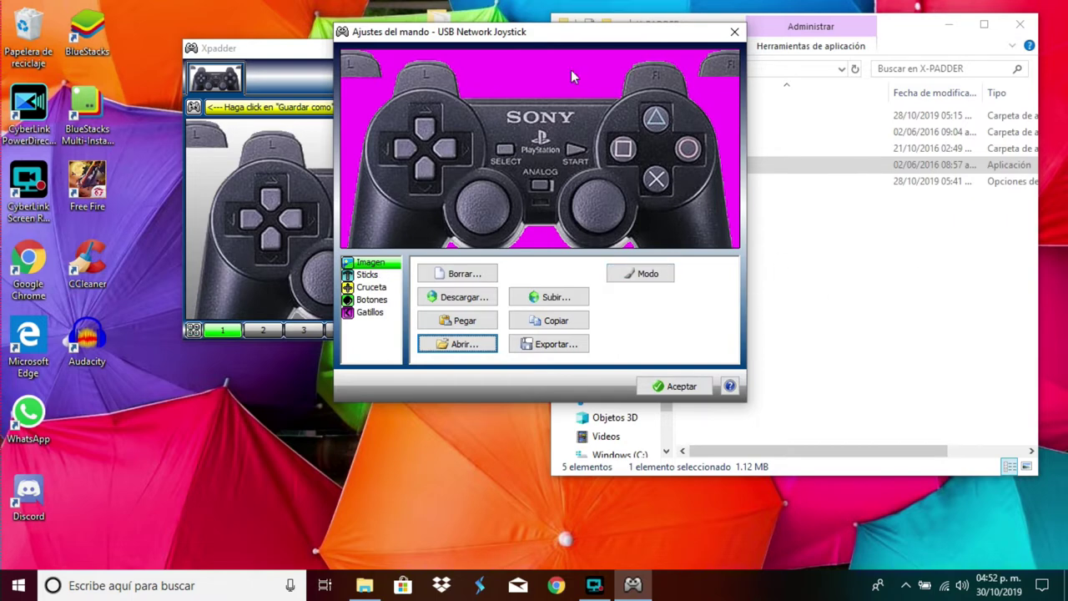
left_click(368, 275)
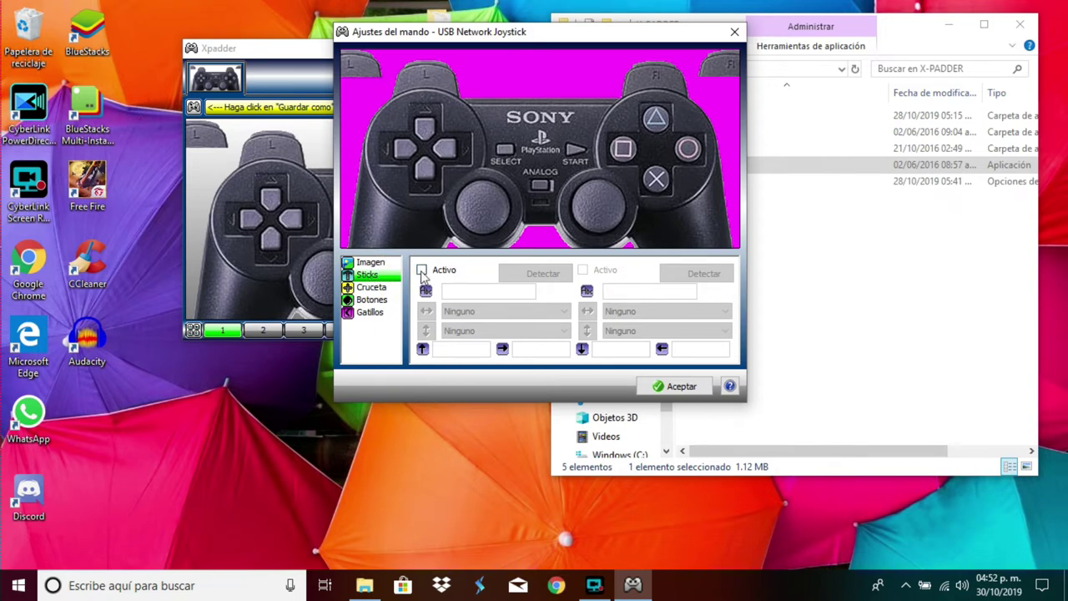
left_click(421, 270)
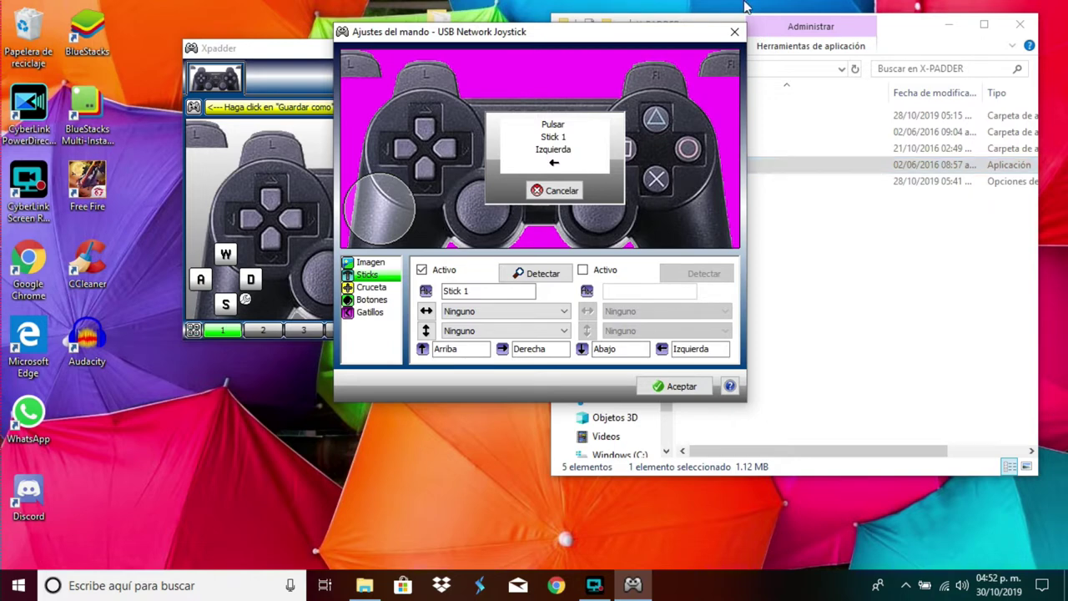
left_click(422, 269)
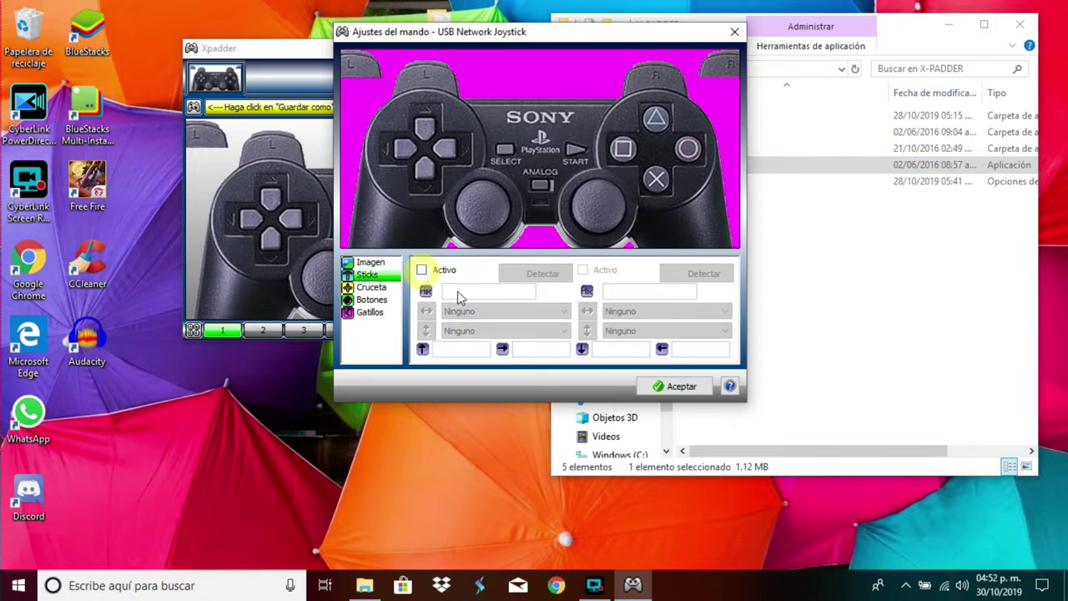
left_click(544, 187)
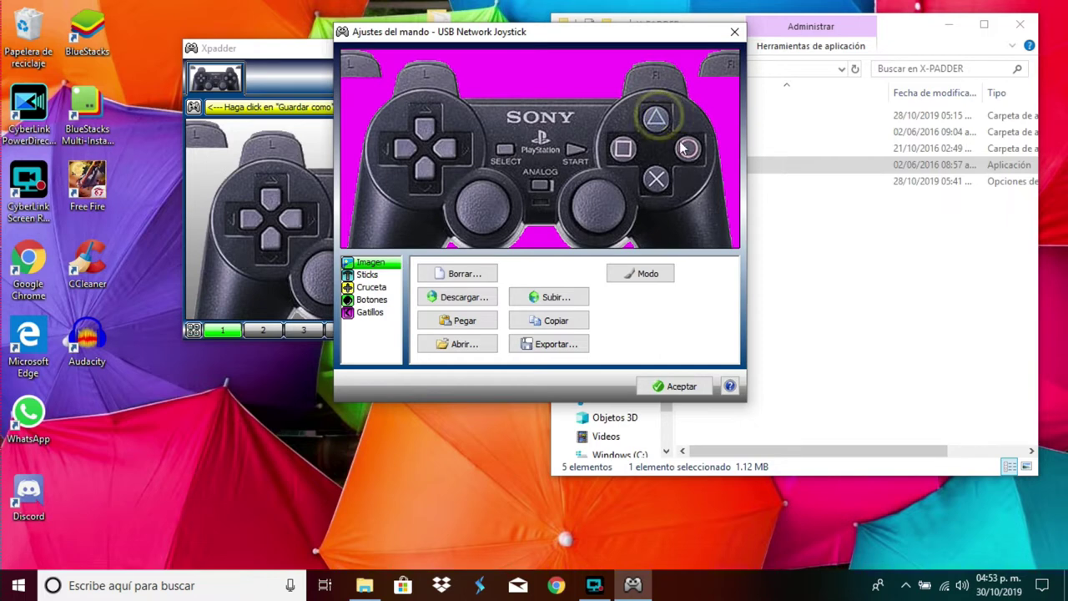
left_click(643, 183)
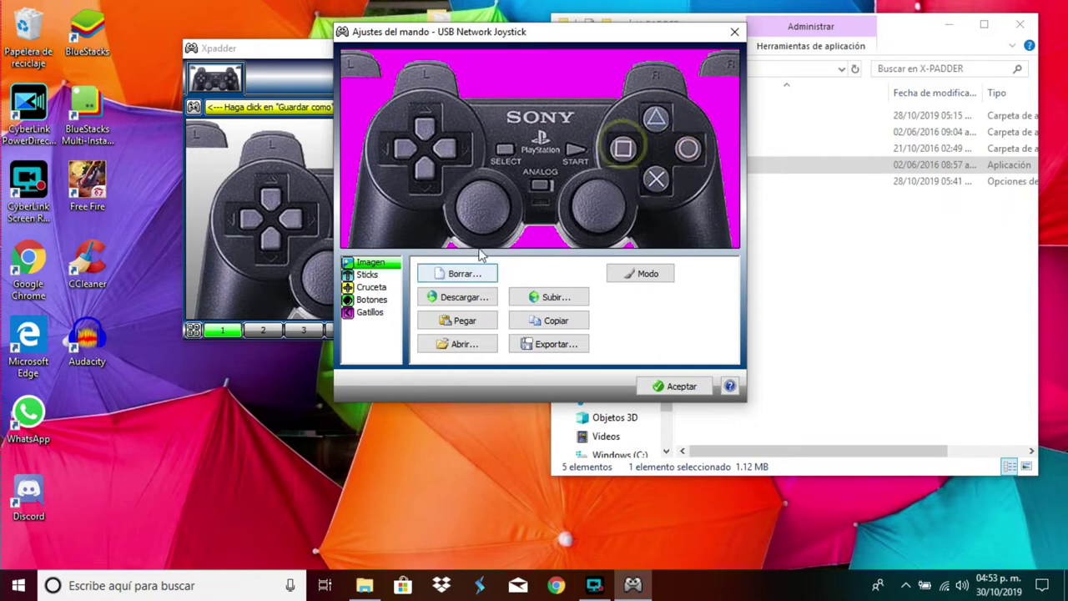
Close the controller settings and restart Xpadder from the X-PADDER folder.
left_click(734, 33)
left_click(572, 47)
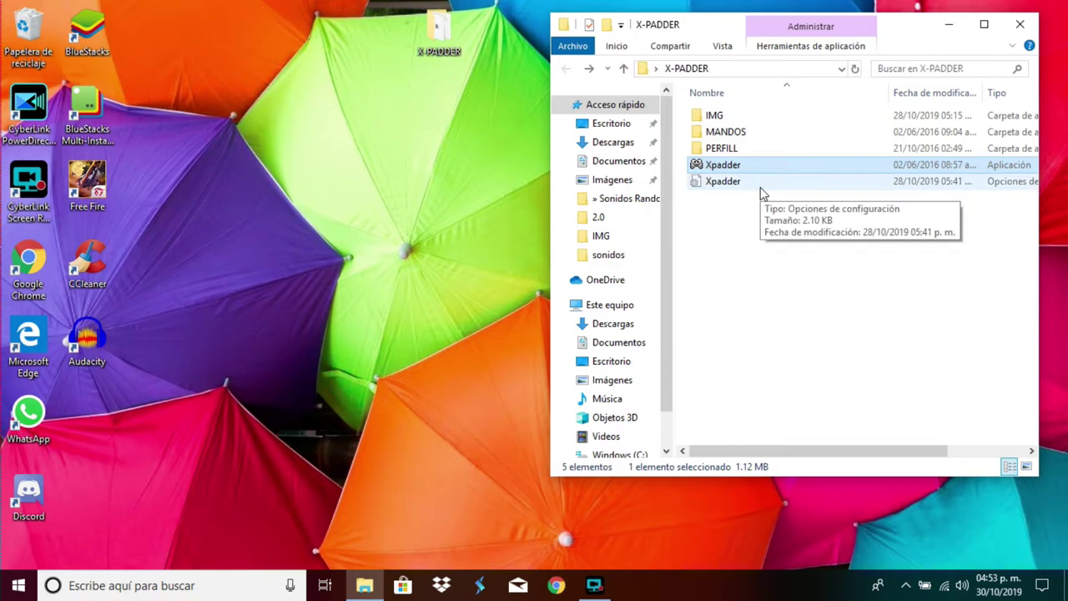
double_click(739, 167)
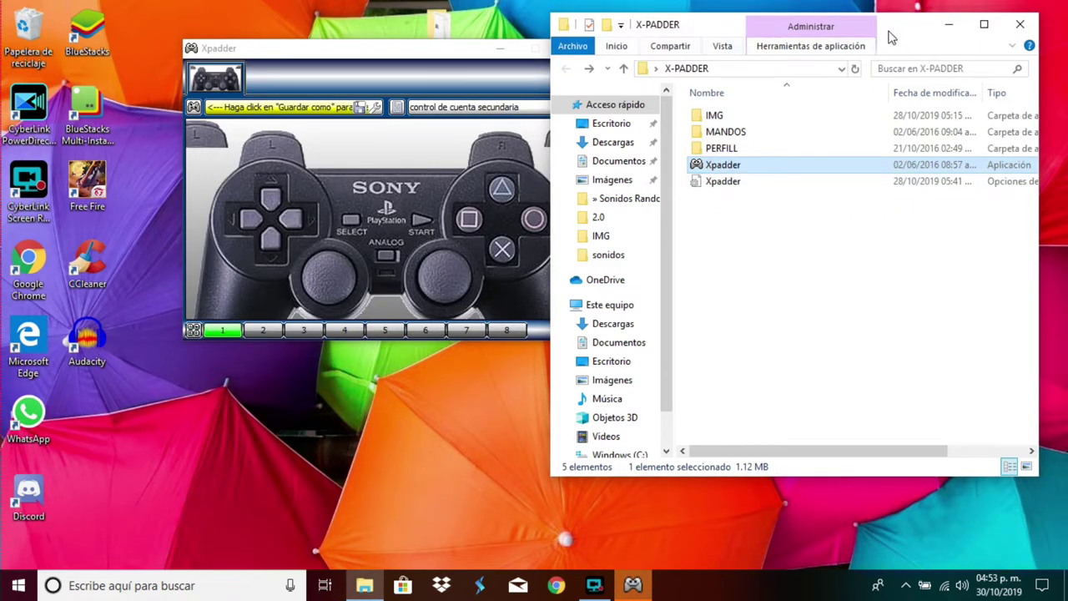
Hide the X-PADDER folder window and create a new controller without saving the current unsaved one.
left_click(948, 25)
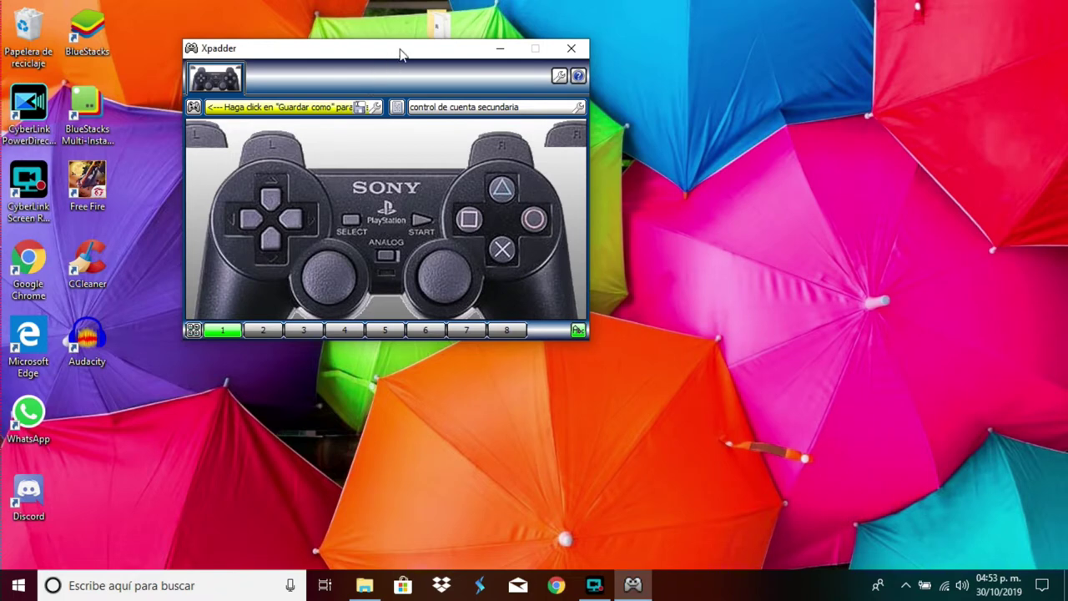
left_click(193, 107)
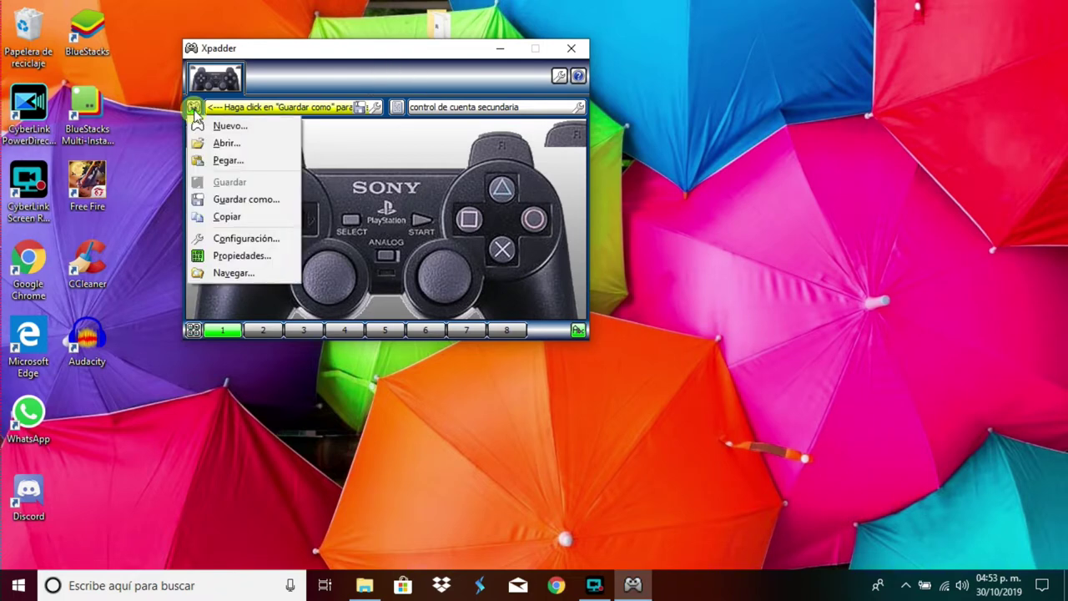
left_click(212, 126)
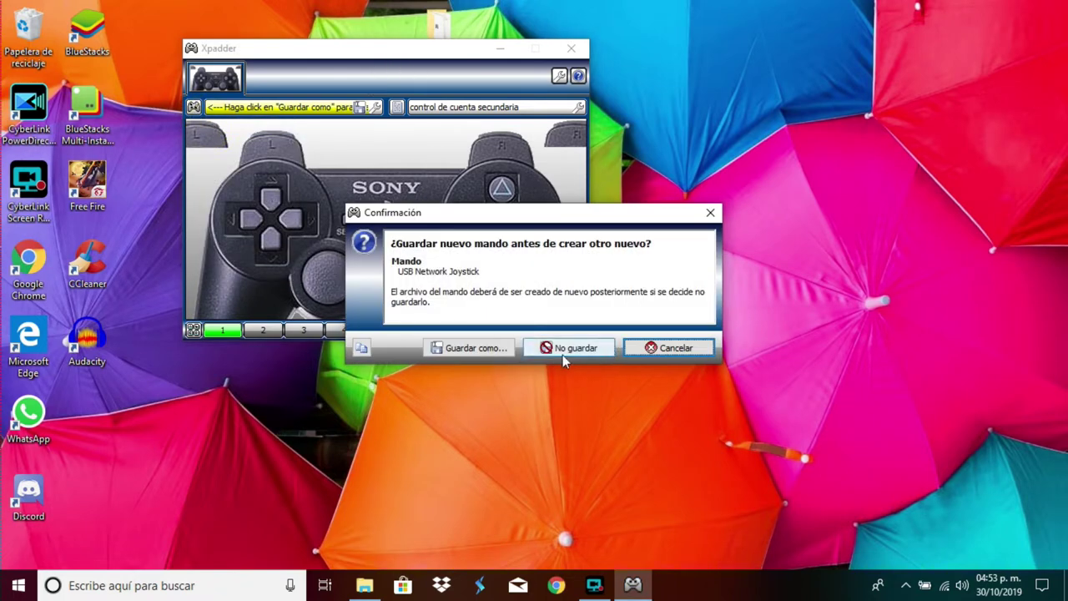
left_click(543, 351)
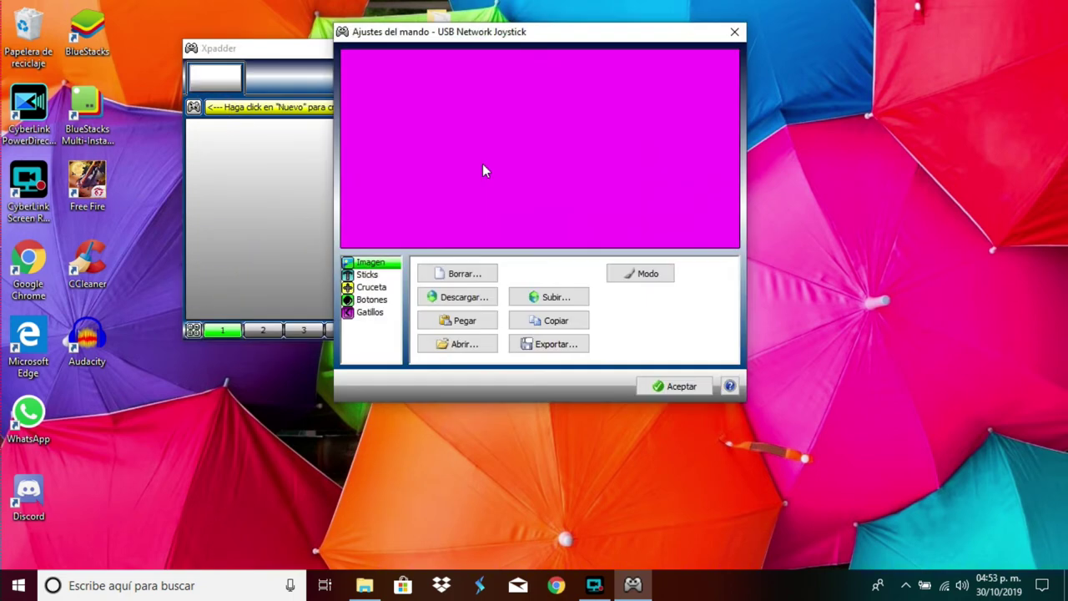
left_click_drag(525, 33, 578, 33)
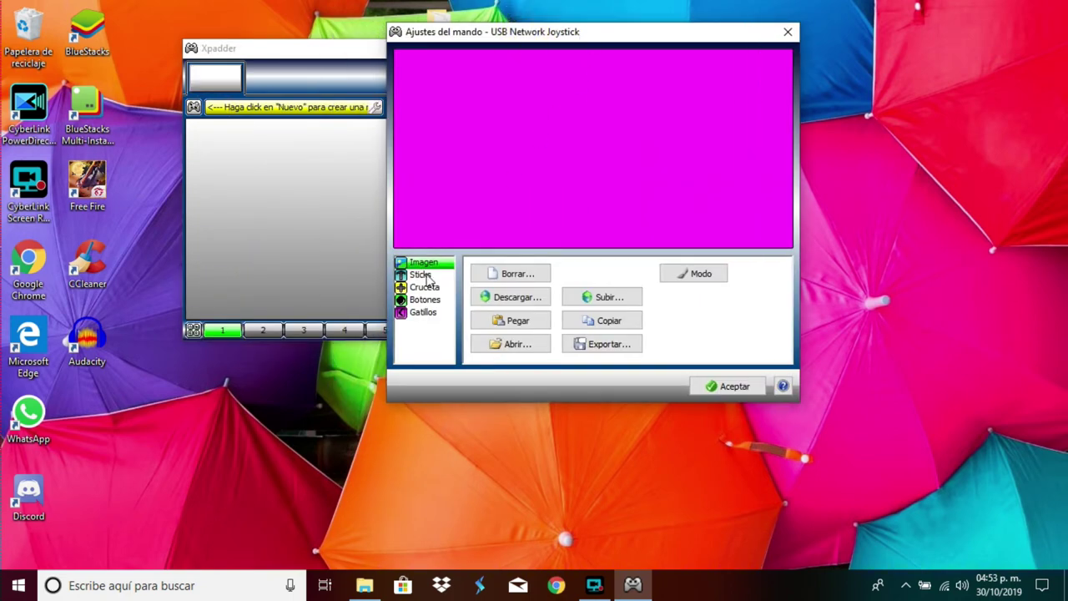
Load the A82GHJK picture from the IMG folder as the new controller's background image.
left_click(520, 342)
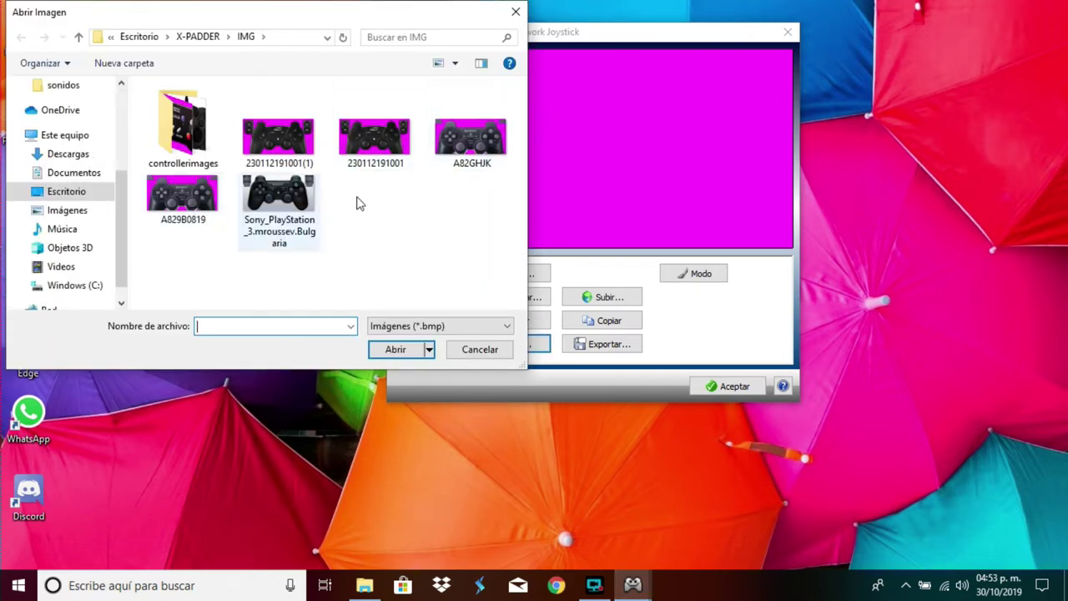
left_click(455, 148)
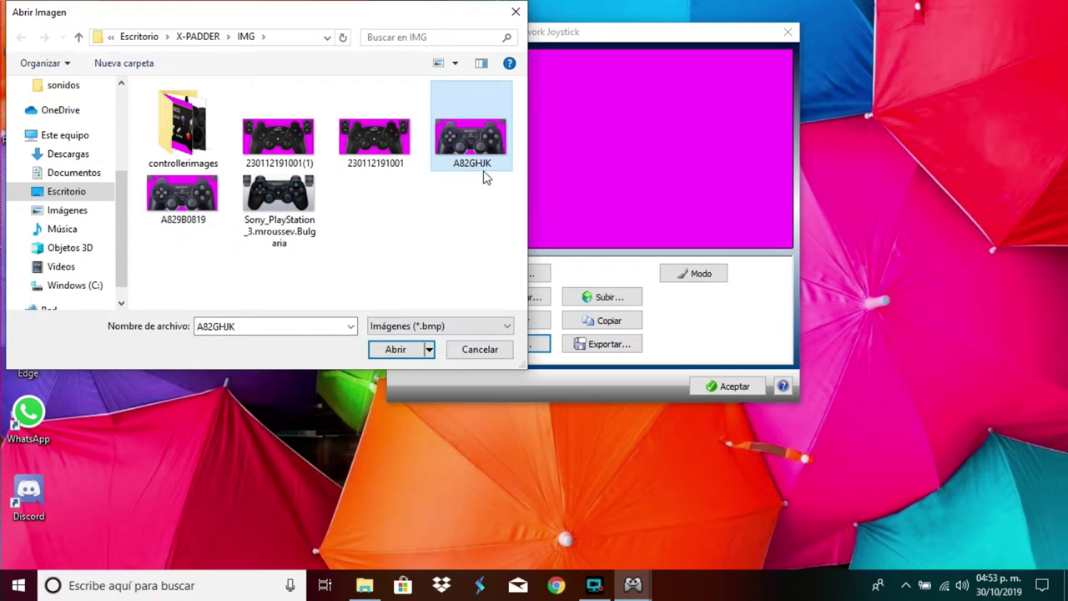
left_click(415, 351)
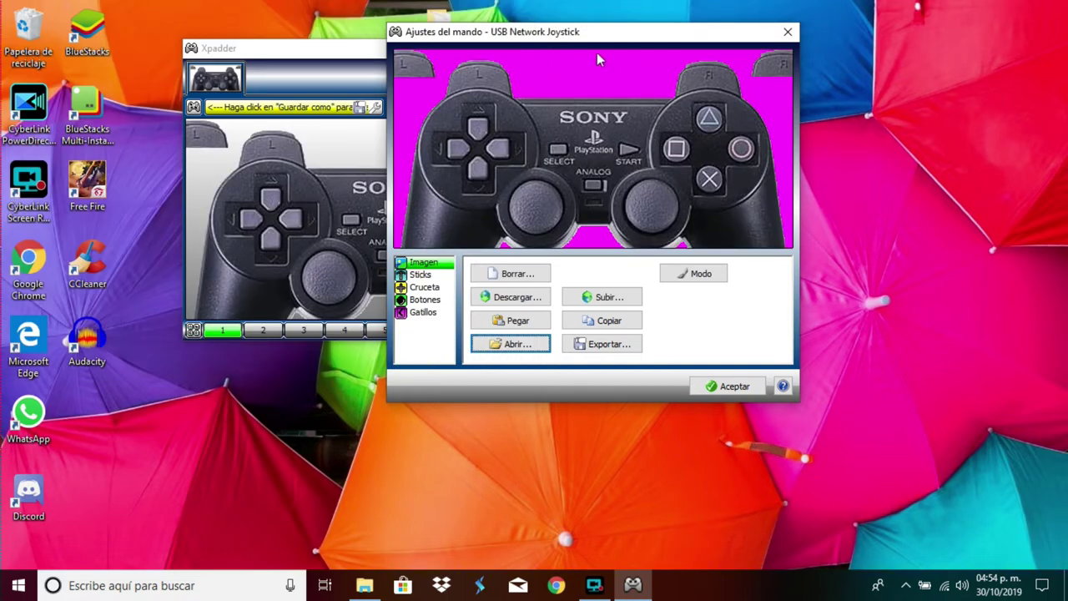
left_click_drag(576, 31, 528, 24)
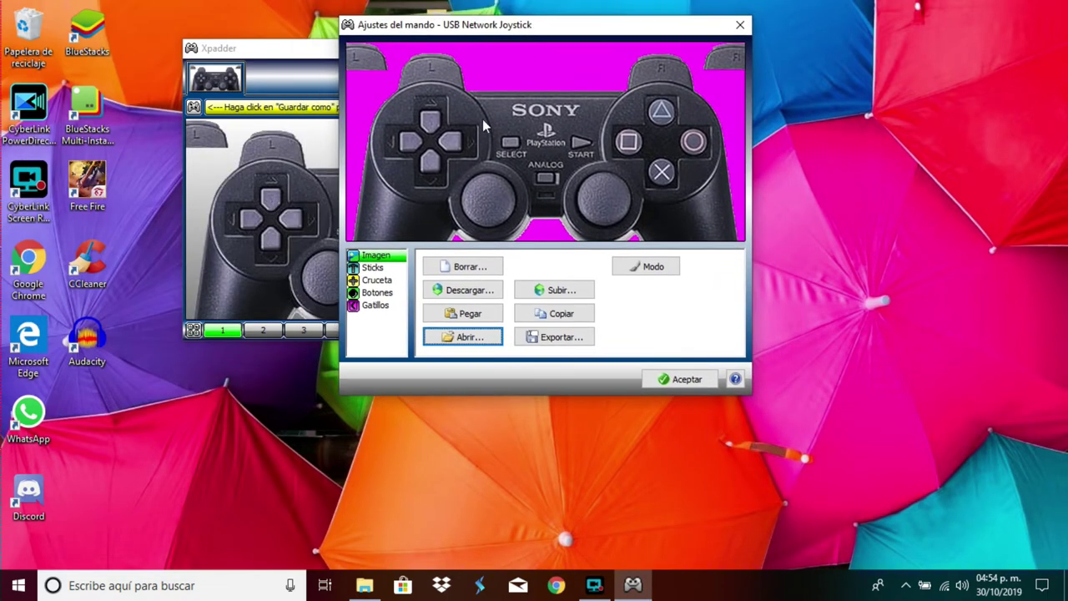
Enable Stick 1 and position its marker over the left analog stick in the controller picture.
left_click(377, 268)
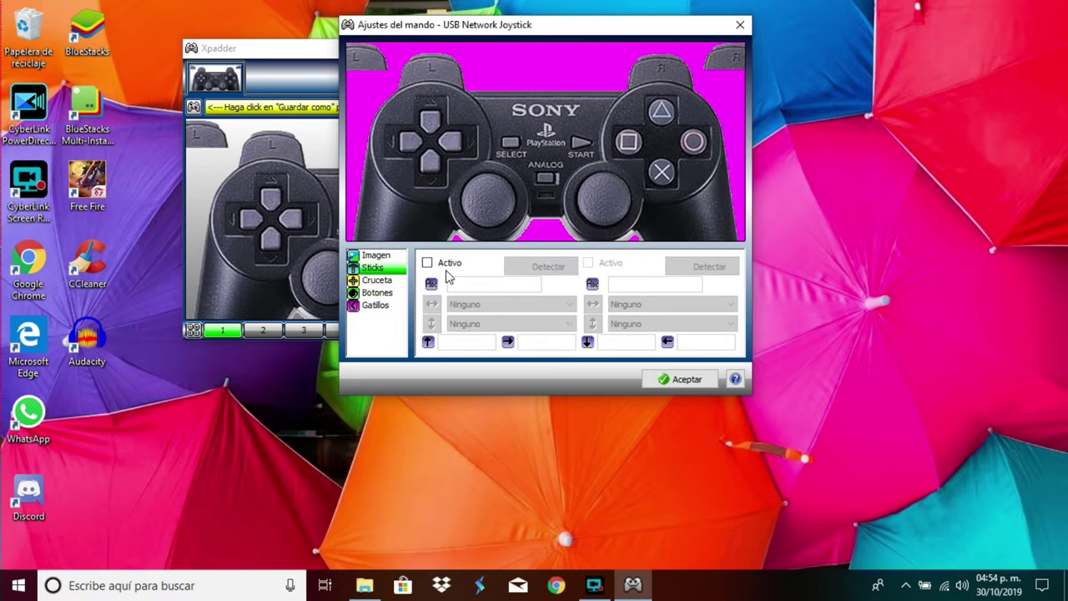
left_click(428, 263)
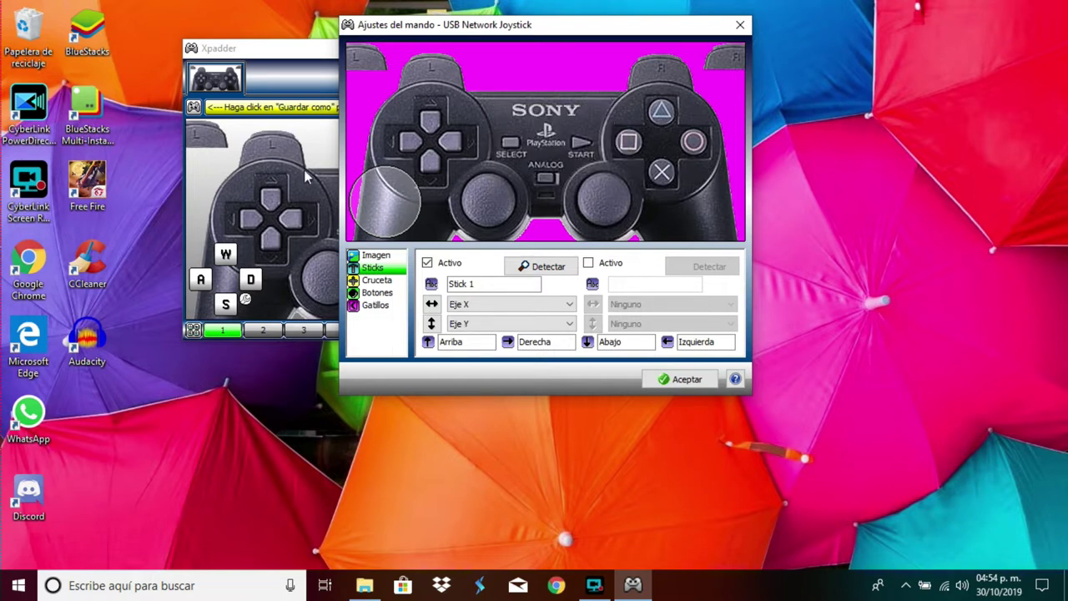
left_click_drag(401, 215, 478, 211)
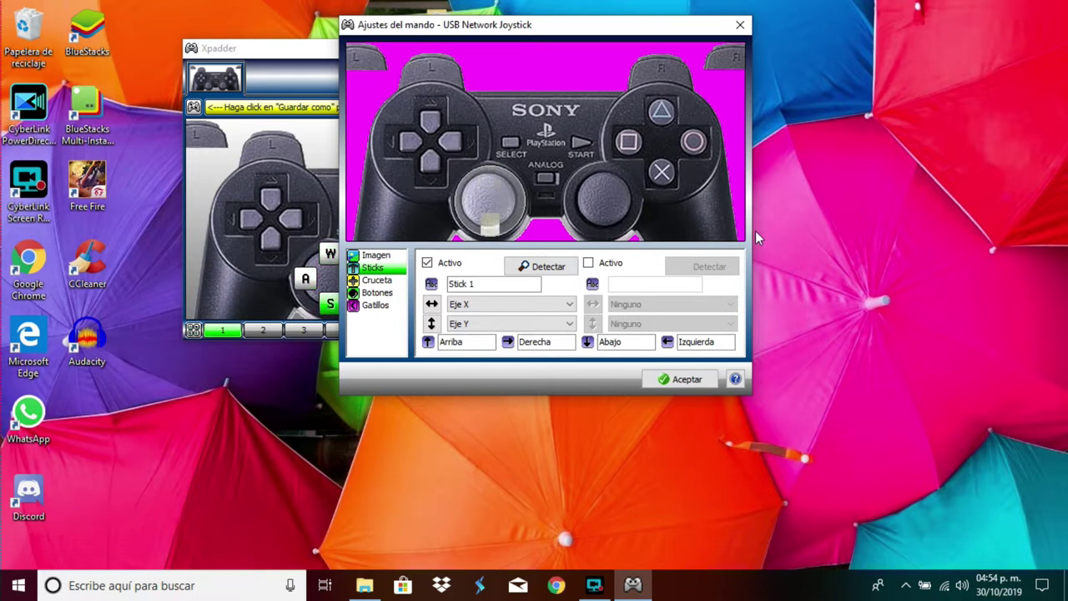
key("Up")
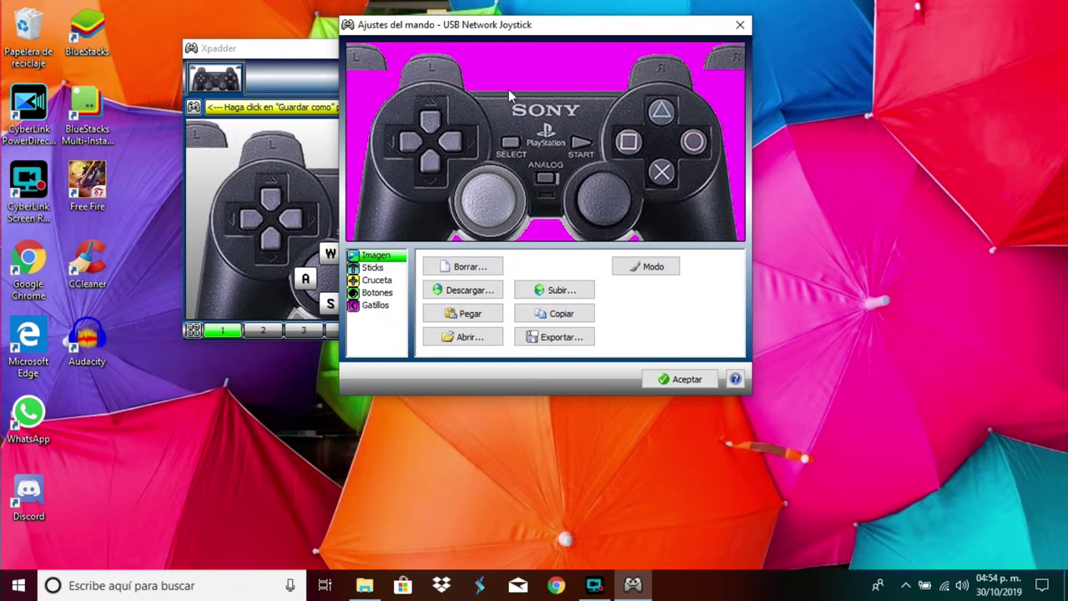
Return to the stick settings, enable Stick 2 and position its marker over the right analog stick.
left_click(542, 179)
left_click(373, 267)
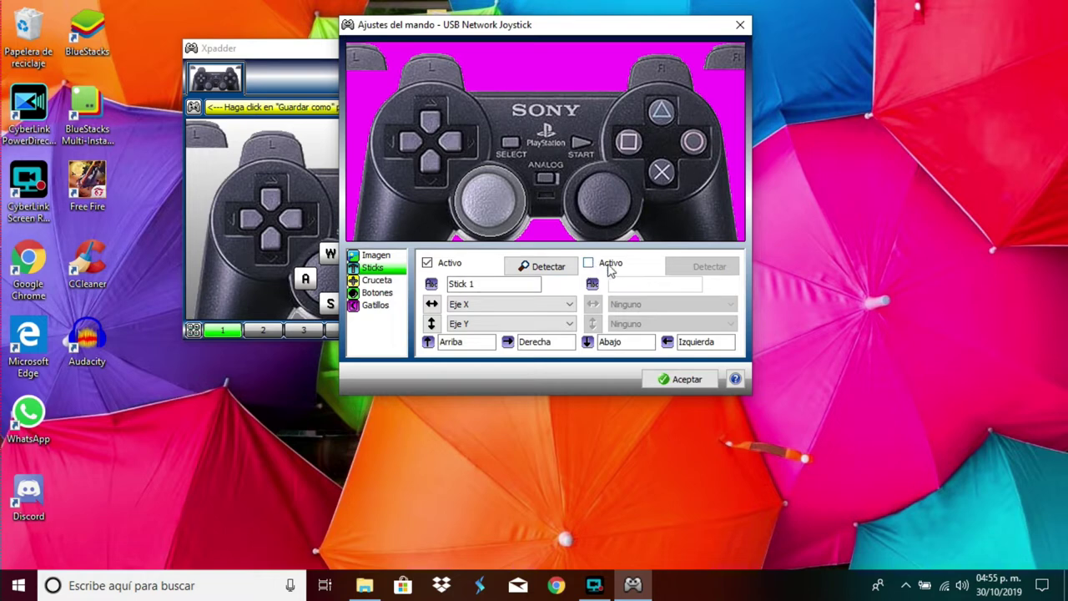
left_click(427, 263)
left_click(589, 264)
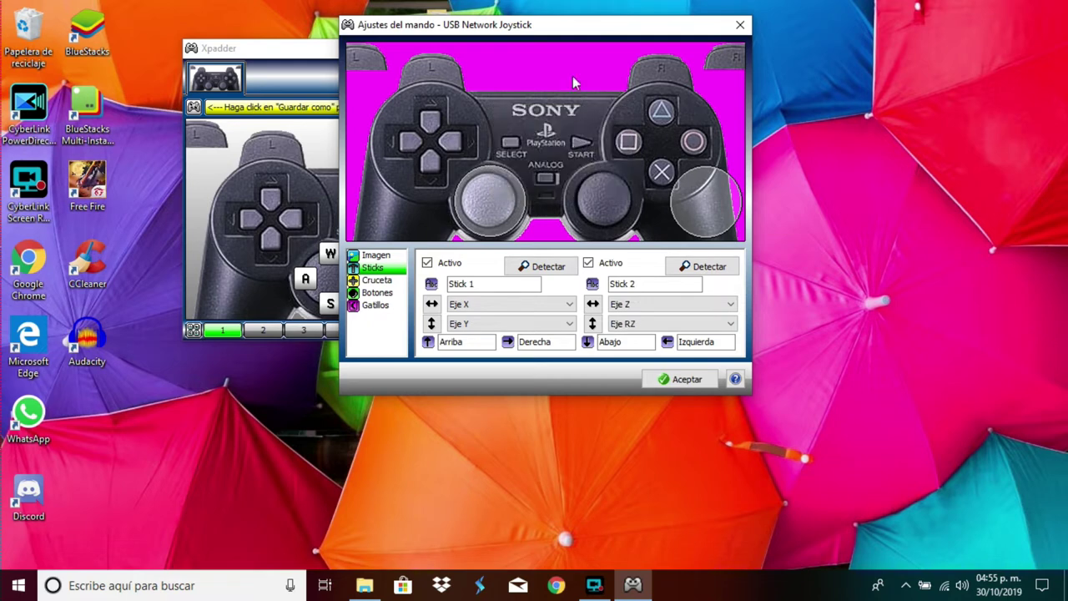
left_click_drag(709, 202, 610, 200)
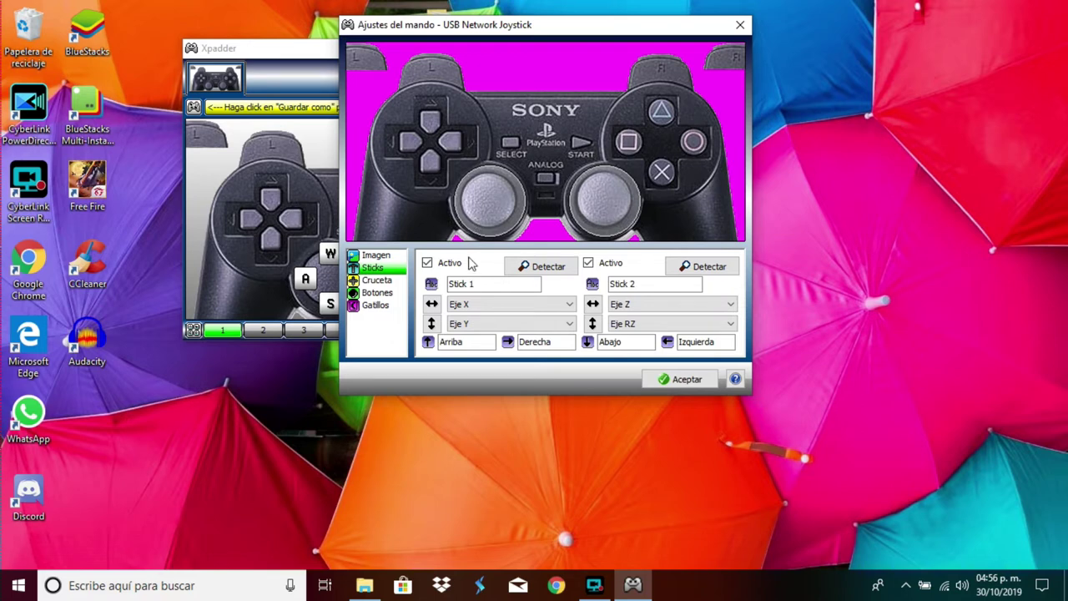
Enable the directional pad (Cruceta) with POV as the input for all four directions.
left_click(376, 281)
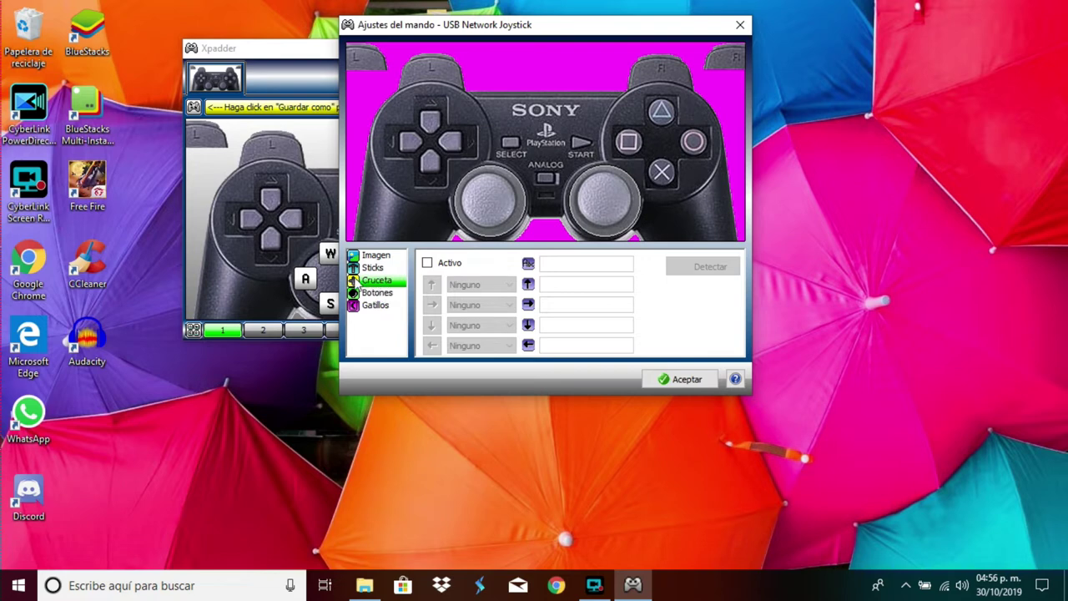
left_click(427, 264)
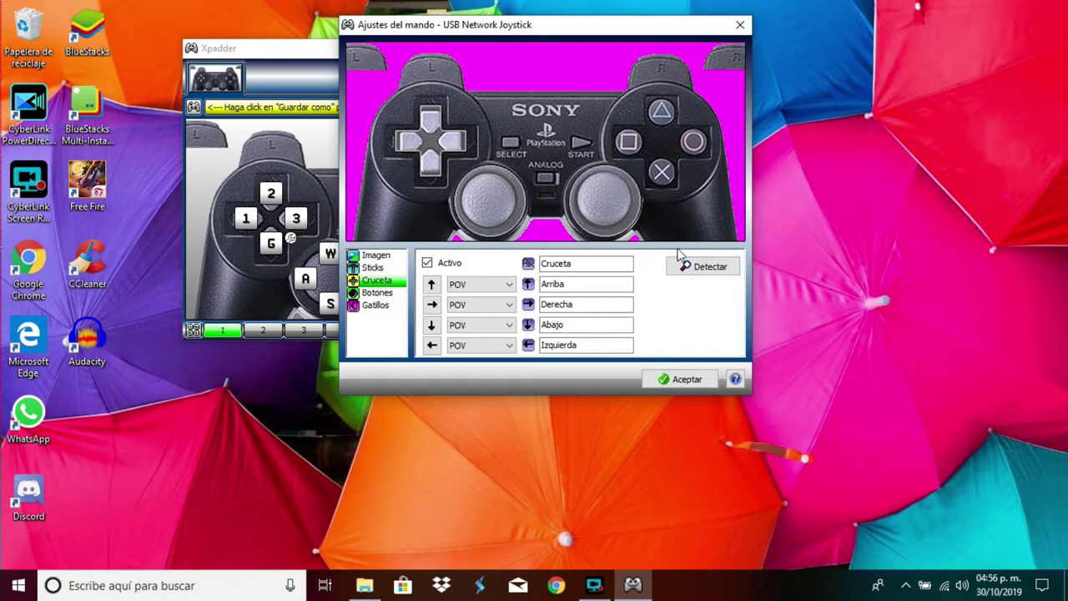
left_click(369, 294)
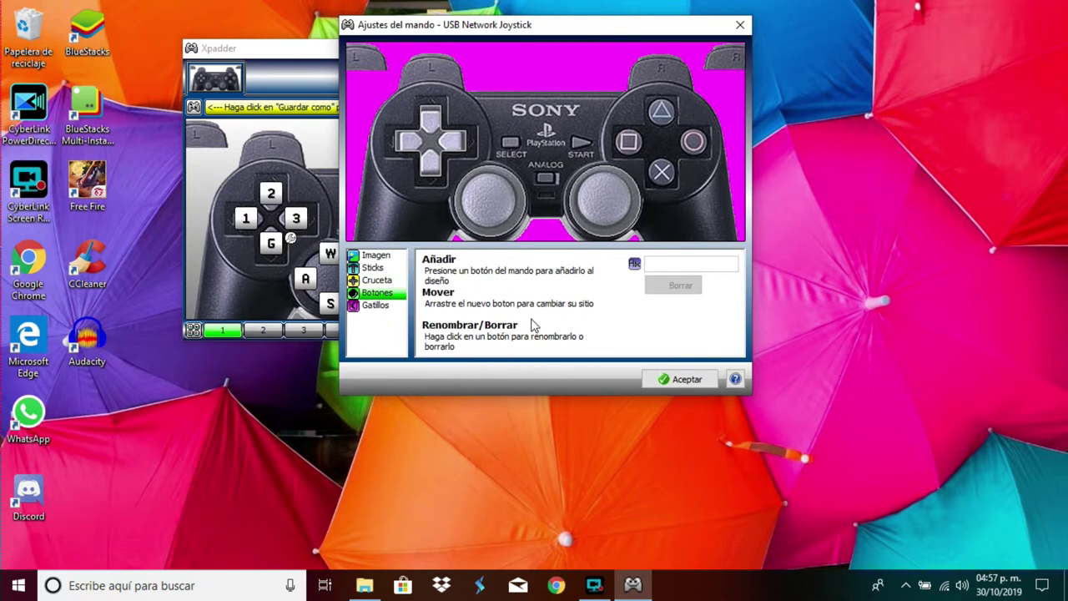
left_click(374, 281)
Add Botón 9 and Botón 10 to the layout, placing them over SELECT and START respectively.
left_click(371, 294)
left_click(546, 109)
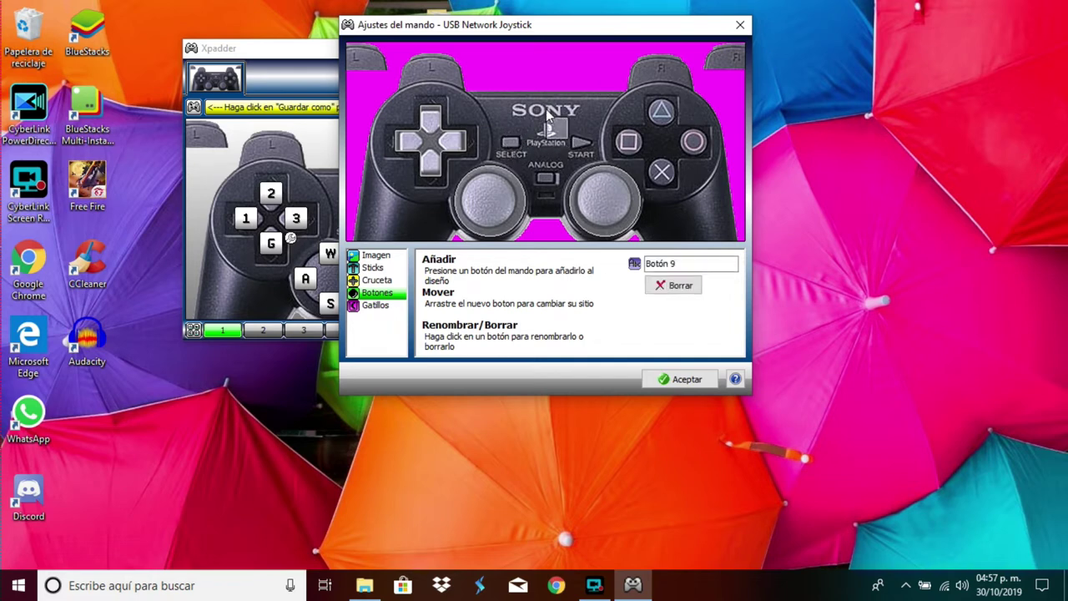
left_click_drag(551, 123, 511, 142)
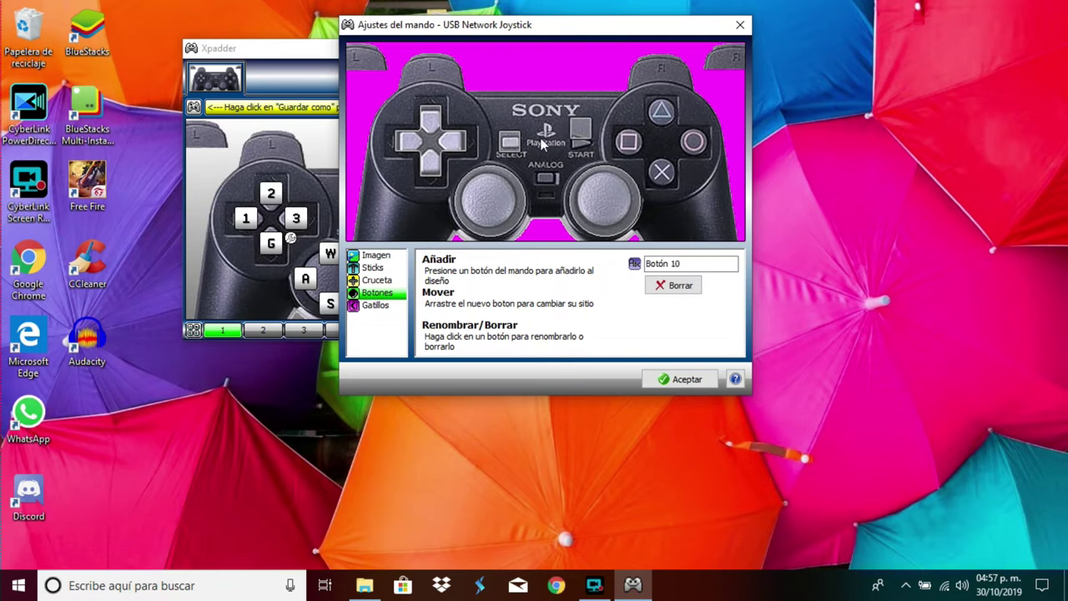
left_click_drag(581, 125, 582, 143)
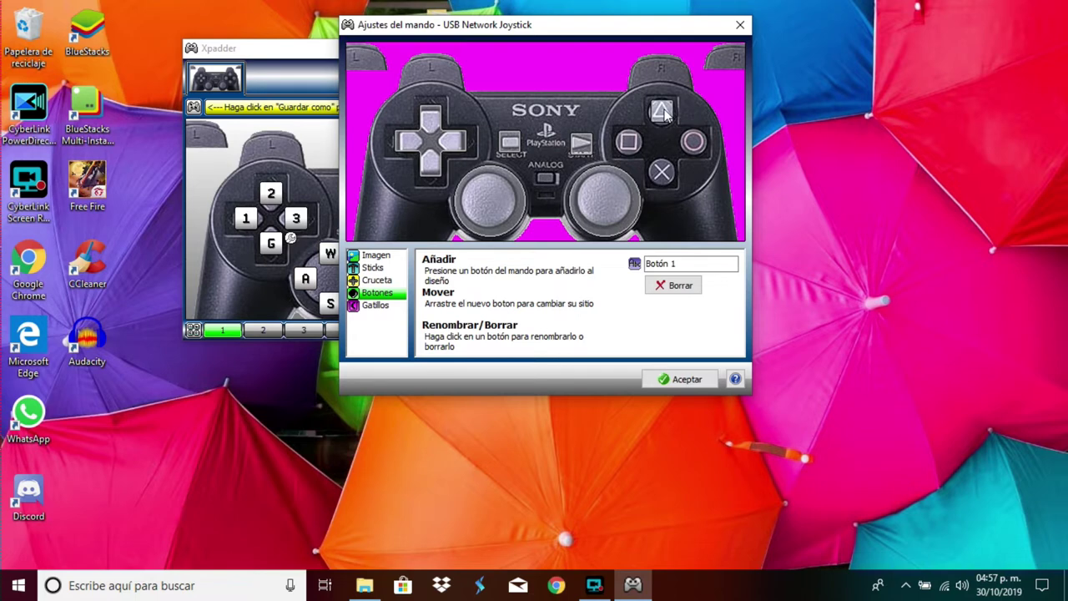
Place the face-button markers over their symbols, with Botón 2 on the circle and Botón 3 on the cross.
left_click_drag(613, 64, 440, 130)
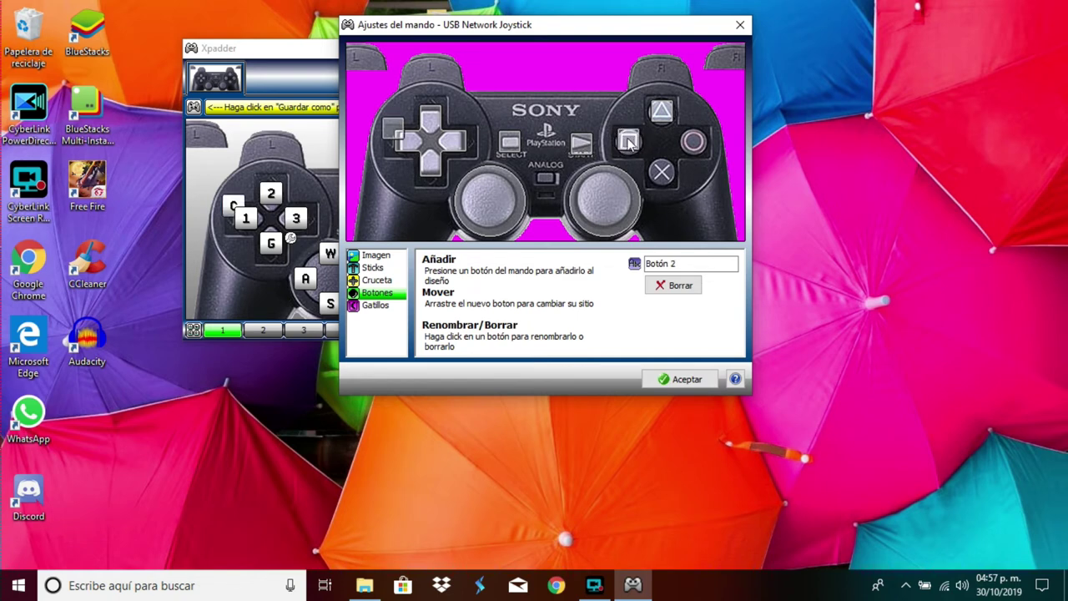
left_click_drag(392, 130, 692, 145)
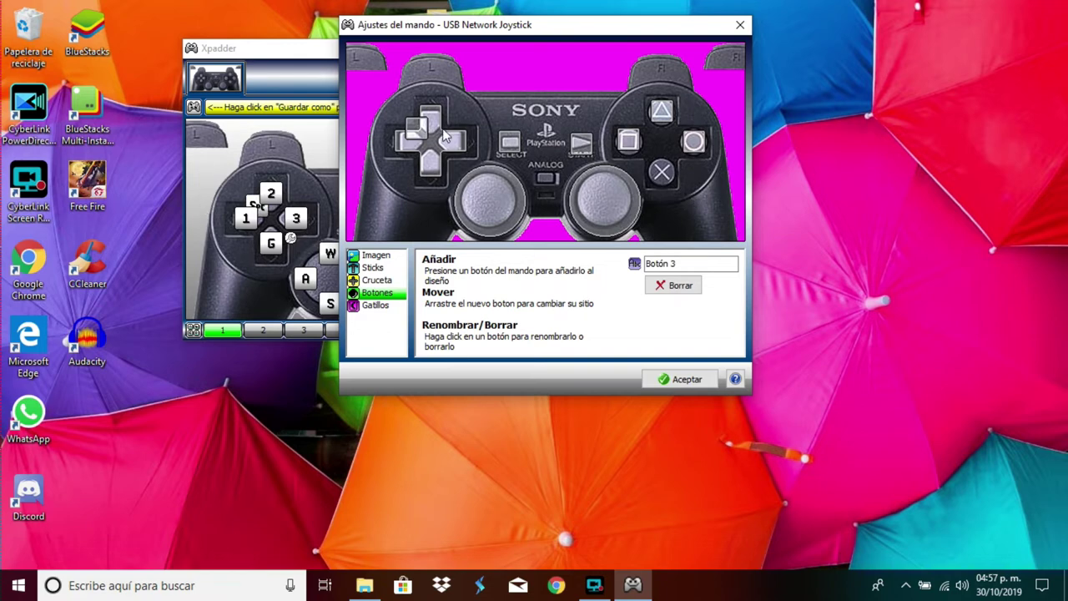
left_click_drag(422, 130, 663, 176)
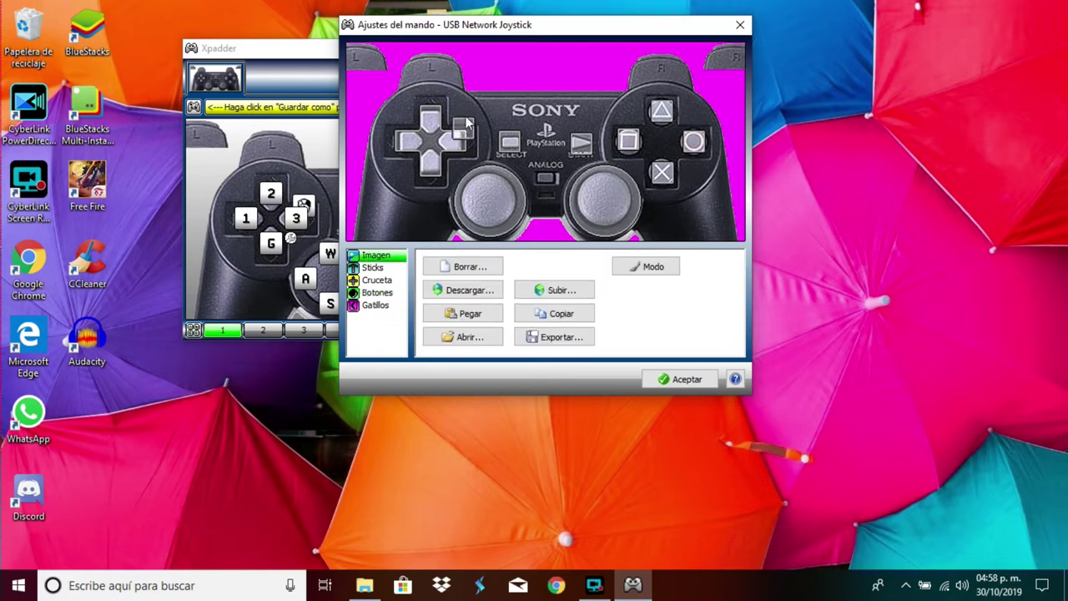
Place Botón 5 over the inner L shoulder button and Botón 7 over the outer L button at the picture's corner.
left_click(379, 293)
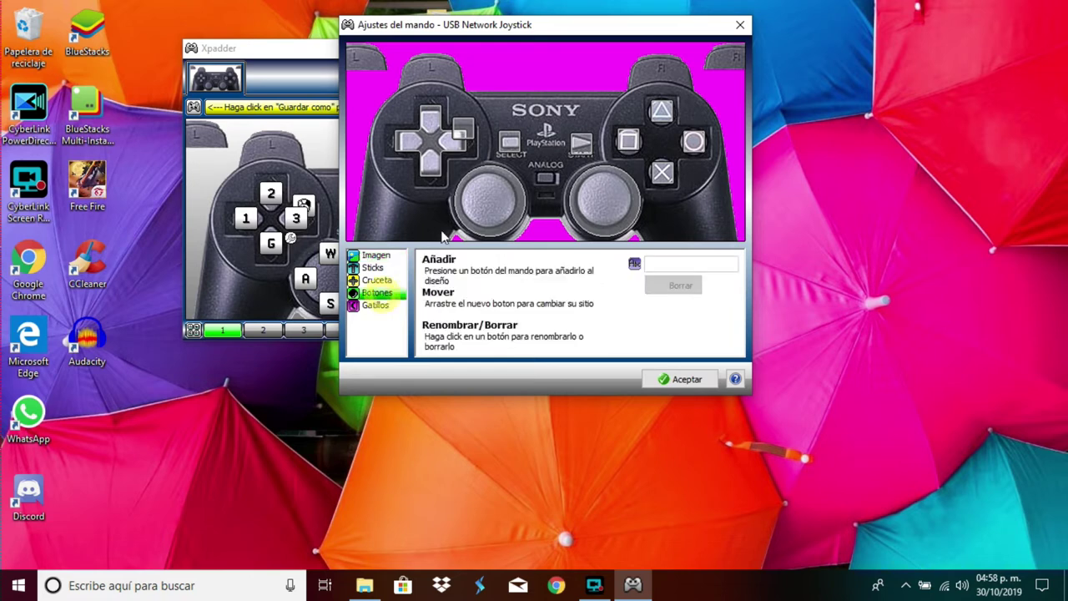
left_click_drag(466, 131, 431, 70)
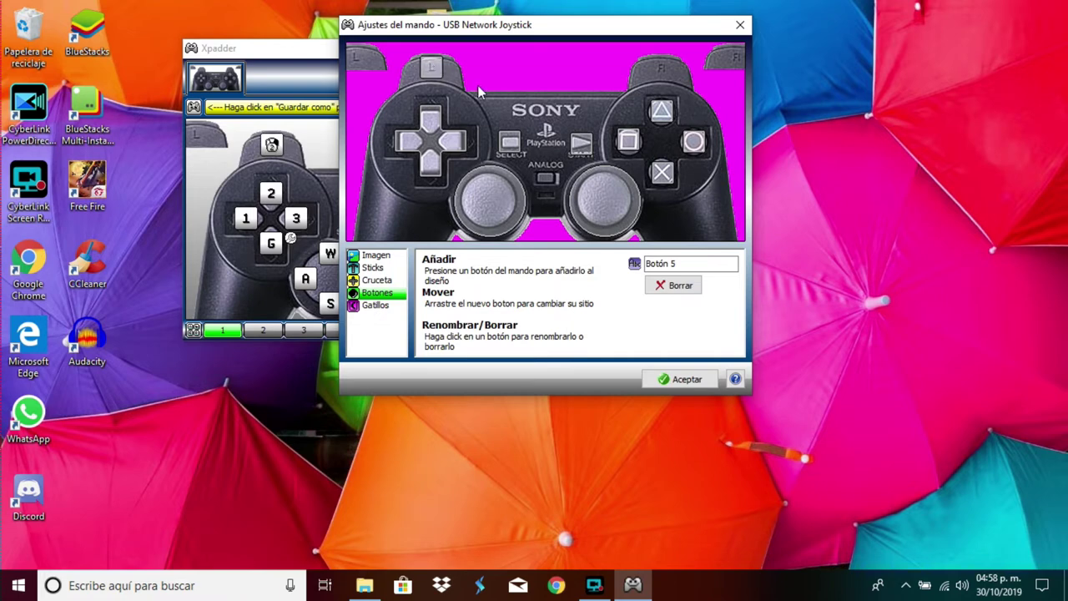
key("Home")
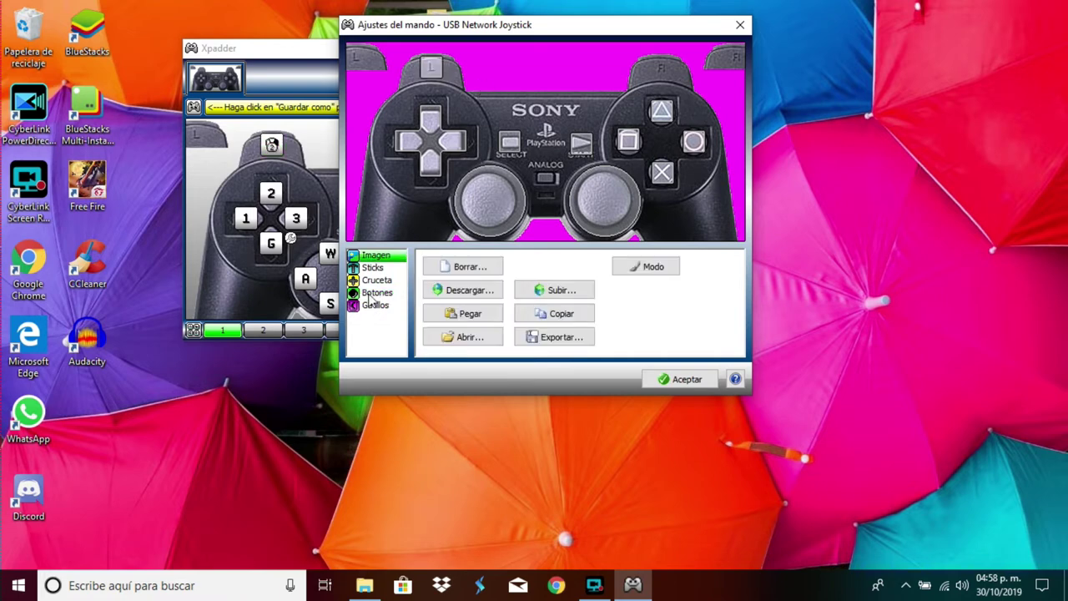
left_click(372, 293)
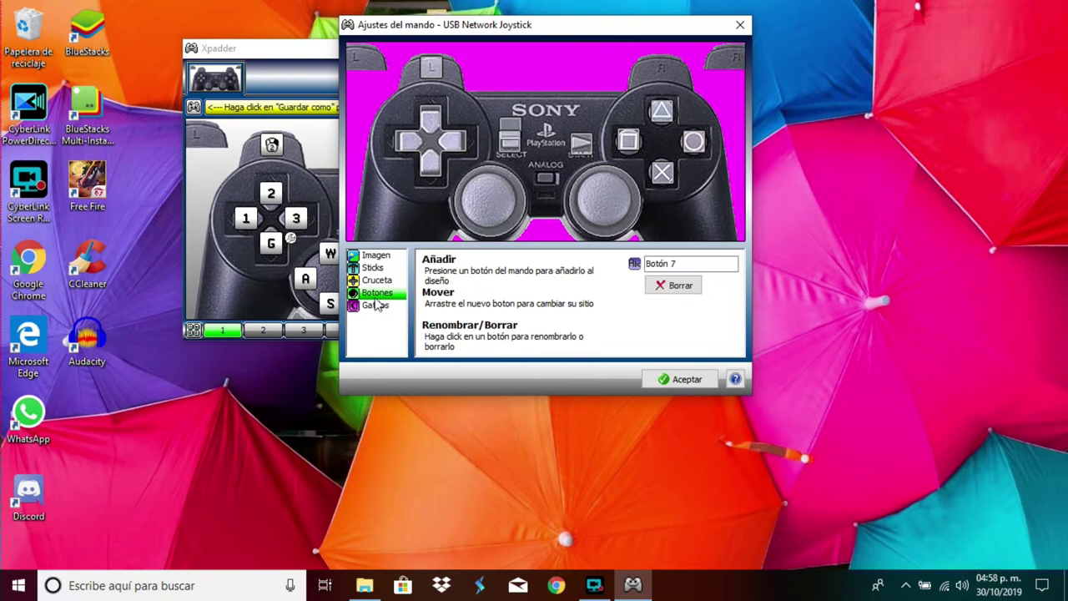
left_click_drag(509, 127, 359, 58)
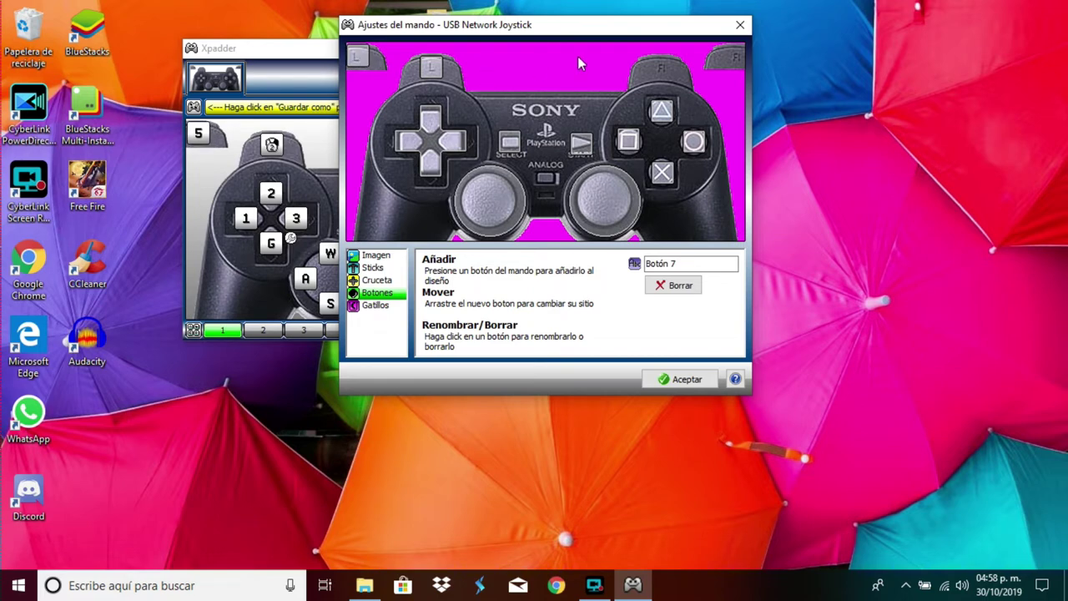
Add Botón 6 and Botón 8 to the button layout and place Botón 6 over the inner R shoulder button.
left_click(389, 257)
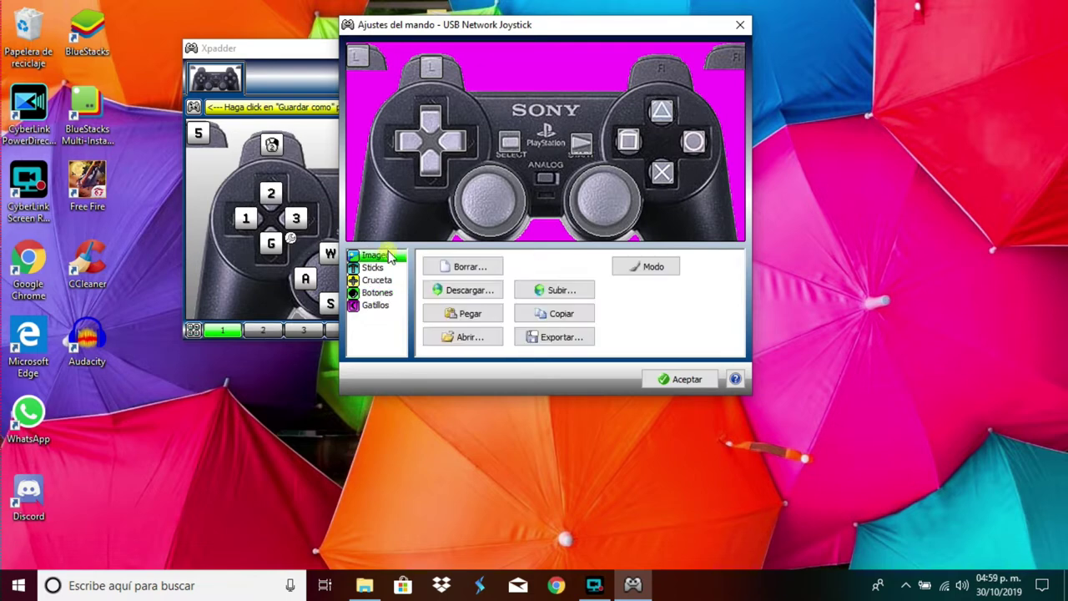
left_click(376, 292)
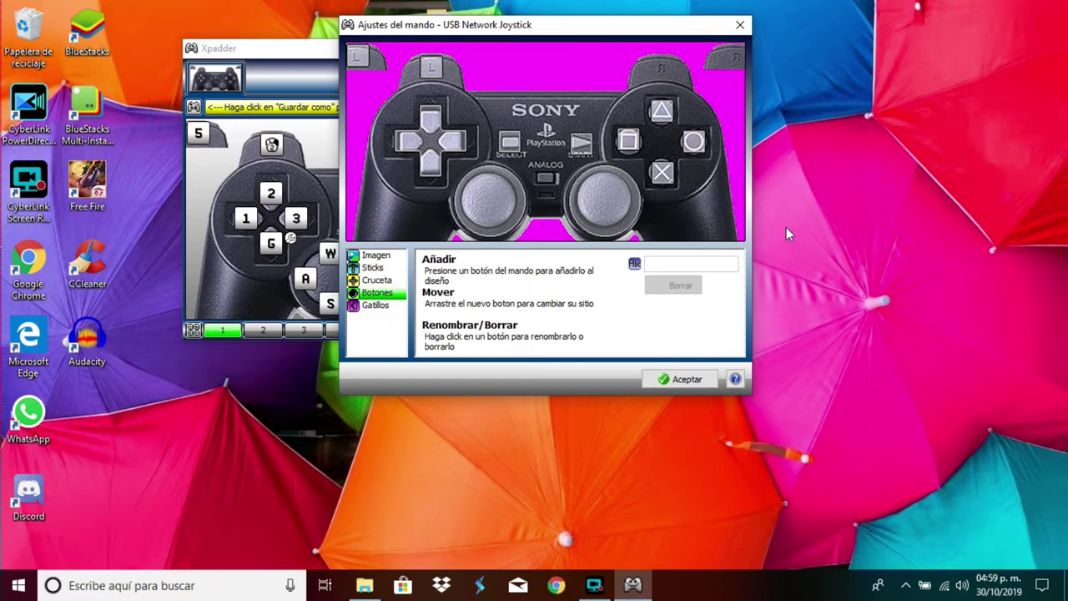
left_click(664, 69)
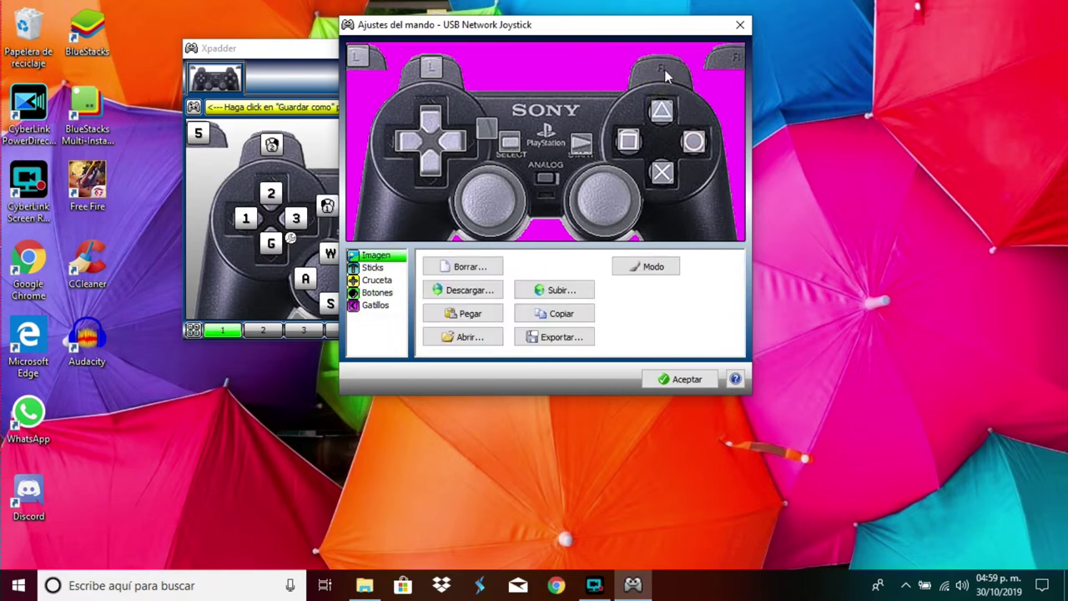
left_click(377, 292)
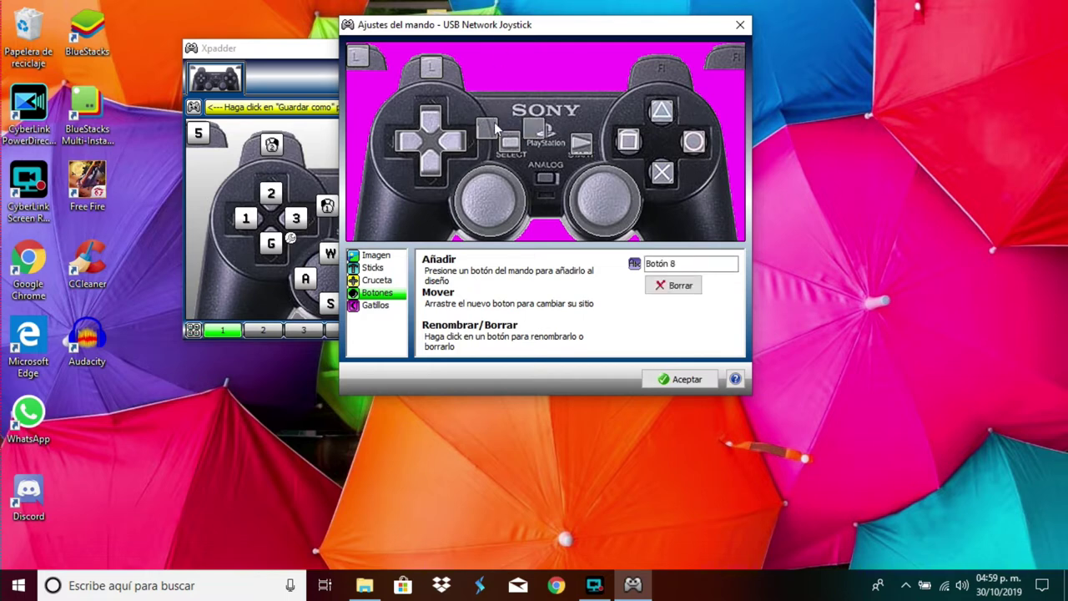
left_click_drag(496, 127, 668, 67)
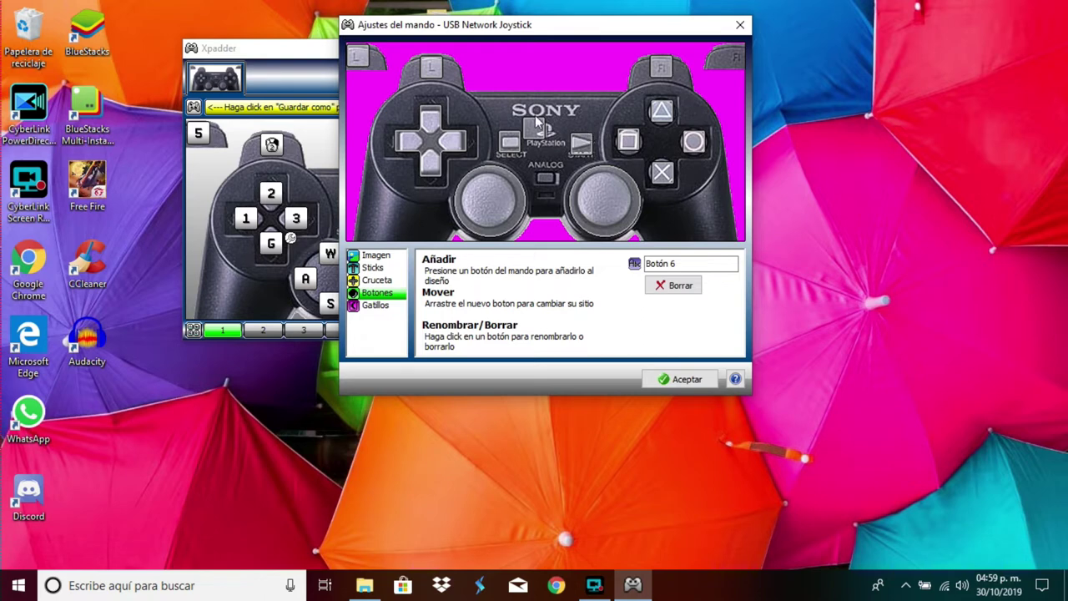
Place Botón 8 over the outer R button at the picture's corner and accept the controller settings.
left_click_drag(538, 124, 739, 58)
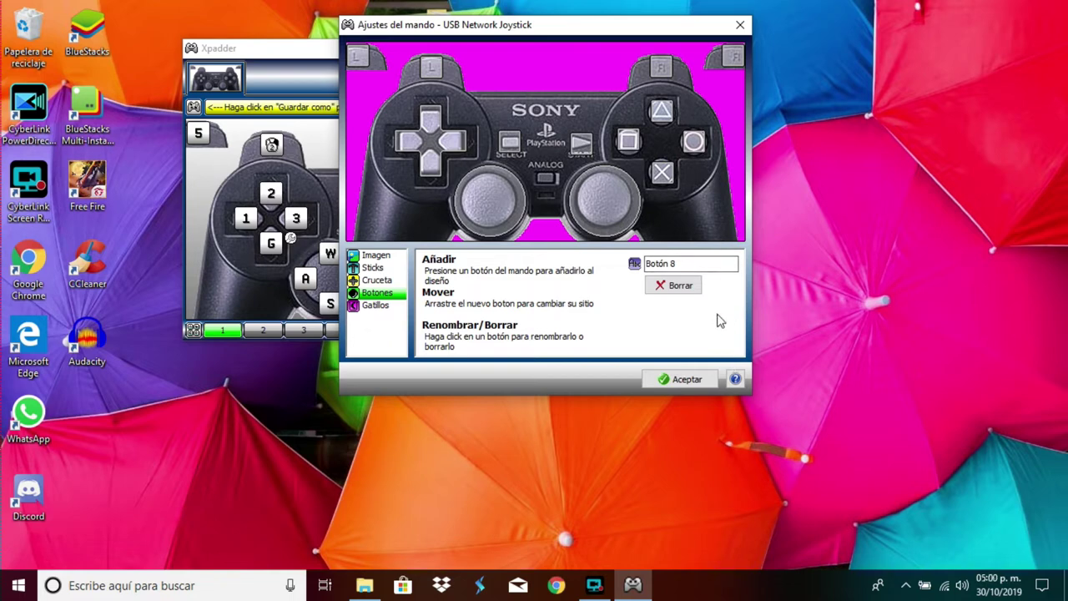
left_click(686, 381)
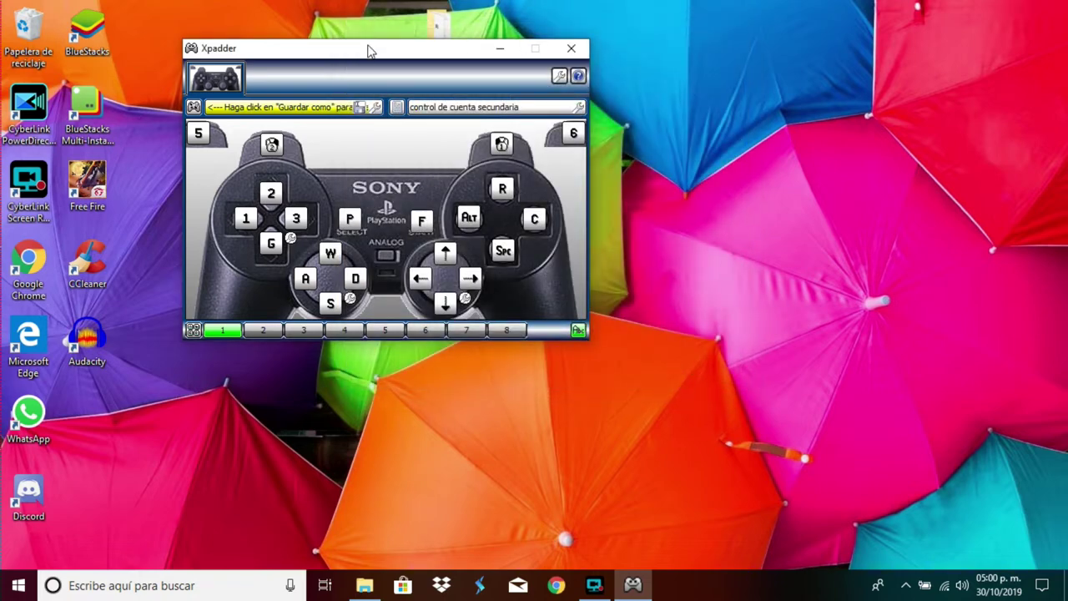
left_click_drag(364, 52, 474, 31)
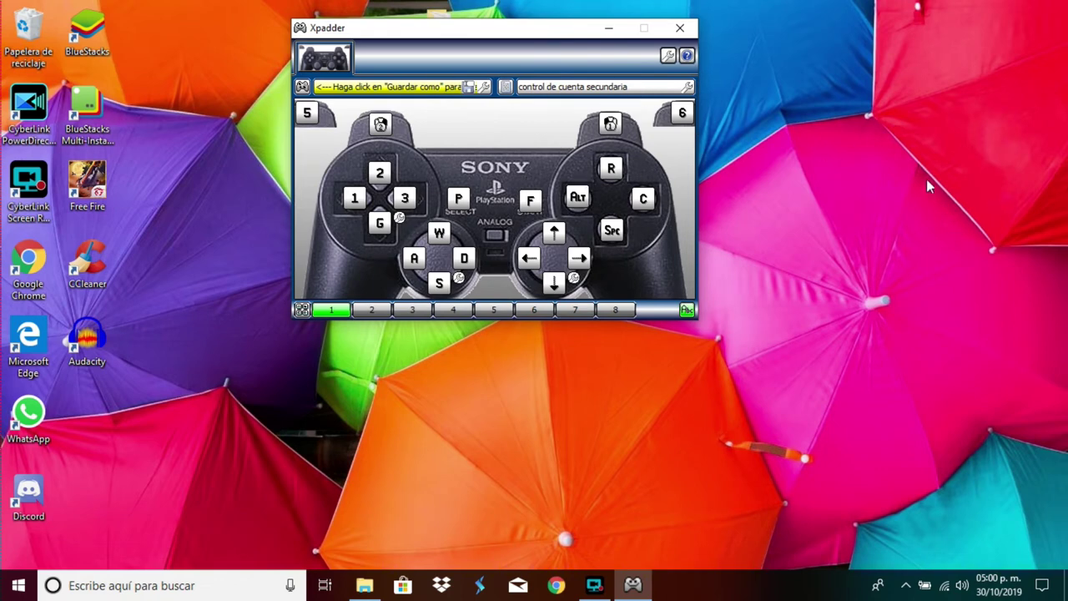
left_click_drag(511, 34, 531, 45)
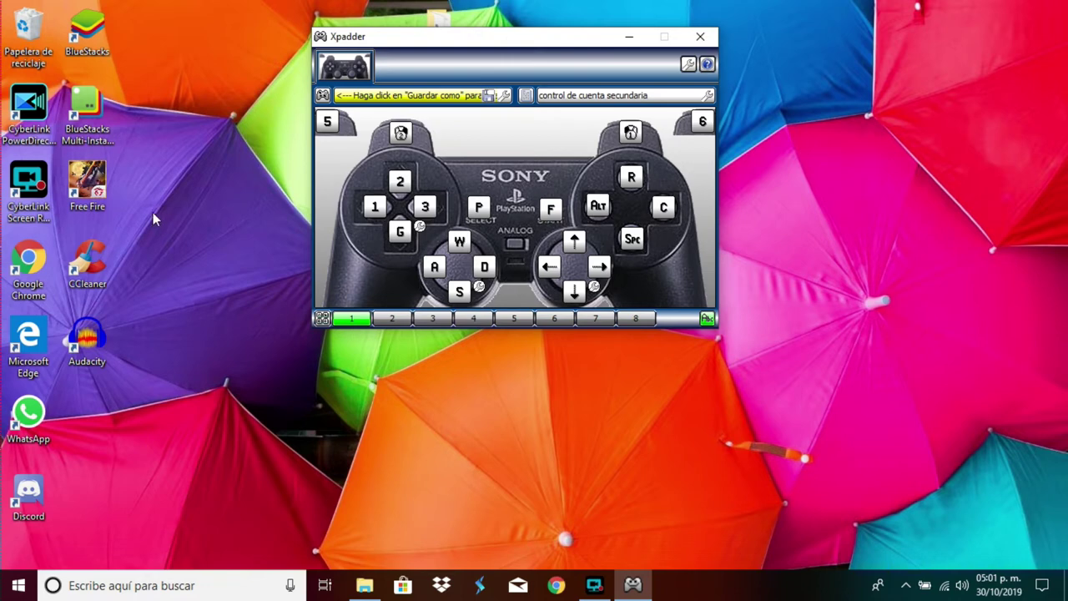
Run BlueStacks Multi-Instance Manager as administrator and start the BlueStacks instance.
left_click(94, 110)
right_click(93, 105)
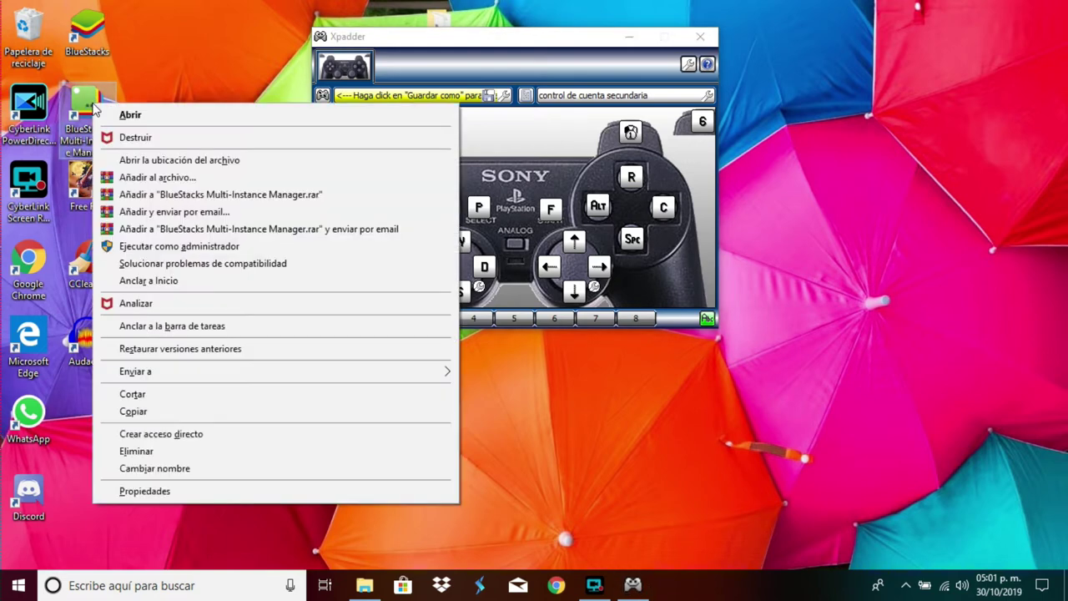
left_click(146, 247)
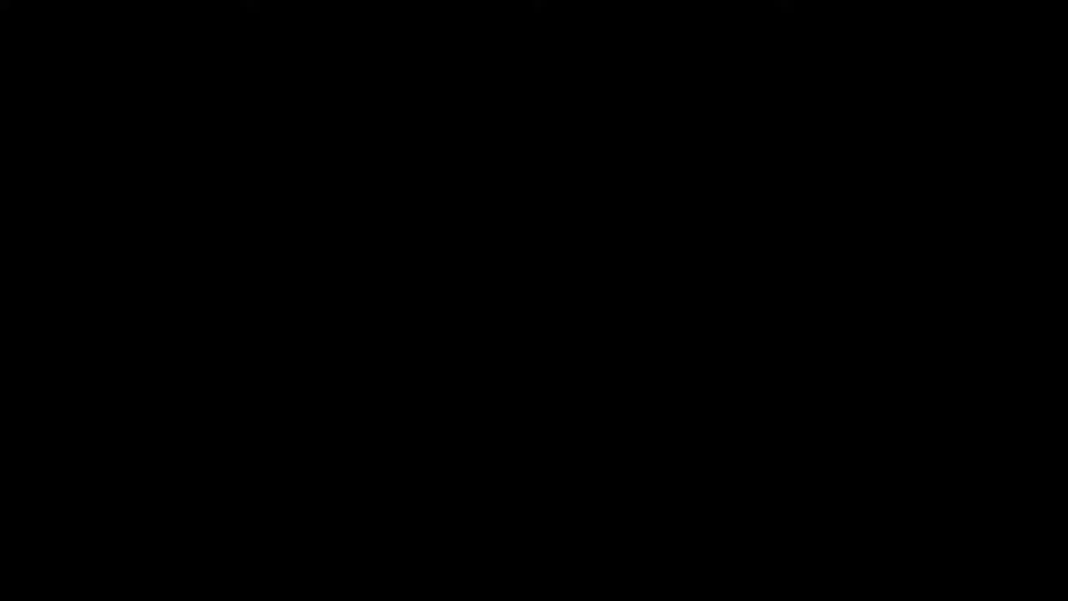
left_click(517, 393)
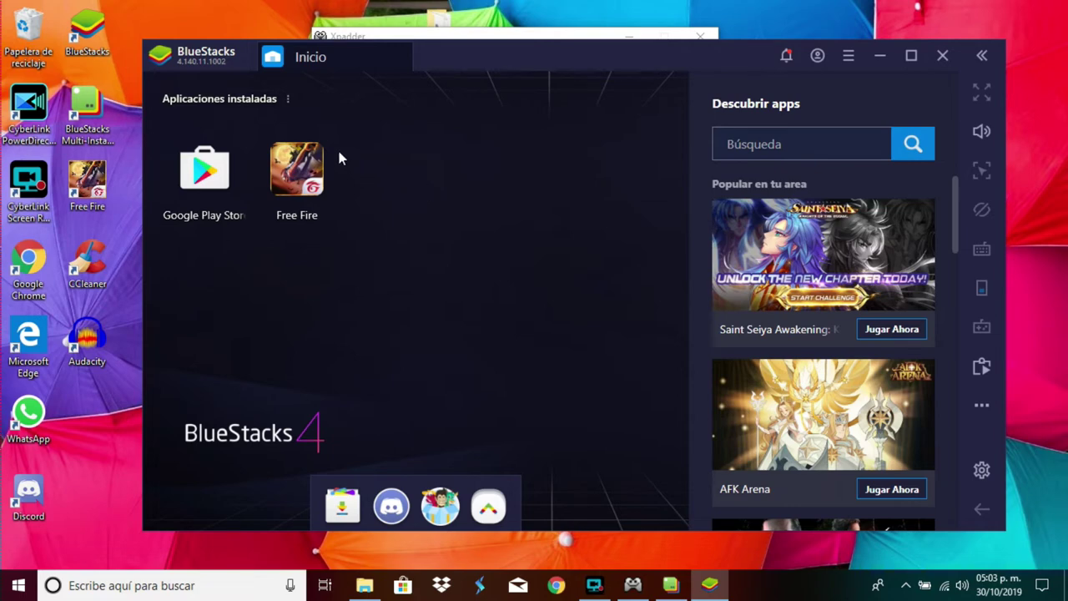
Launch Free Fire in BlueStacks, dismiss the game controls overview, and open the Custom HUD editor from the game's control settings.
left_click(295, 183)
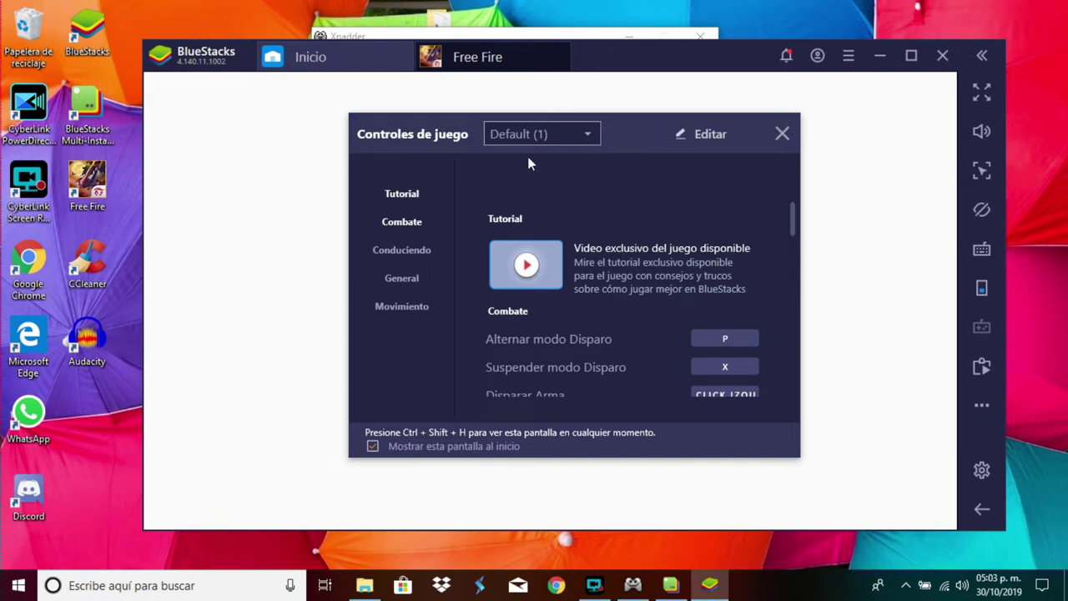
left_click(782, 135)
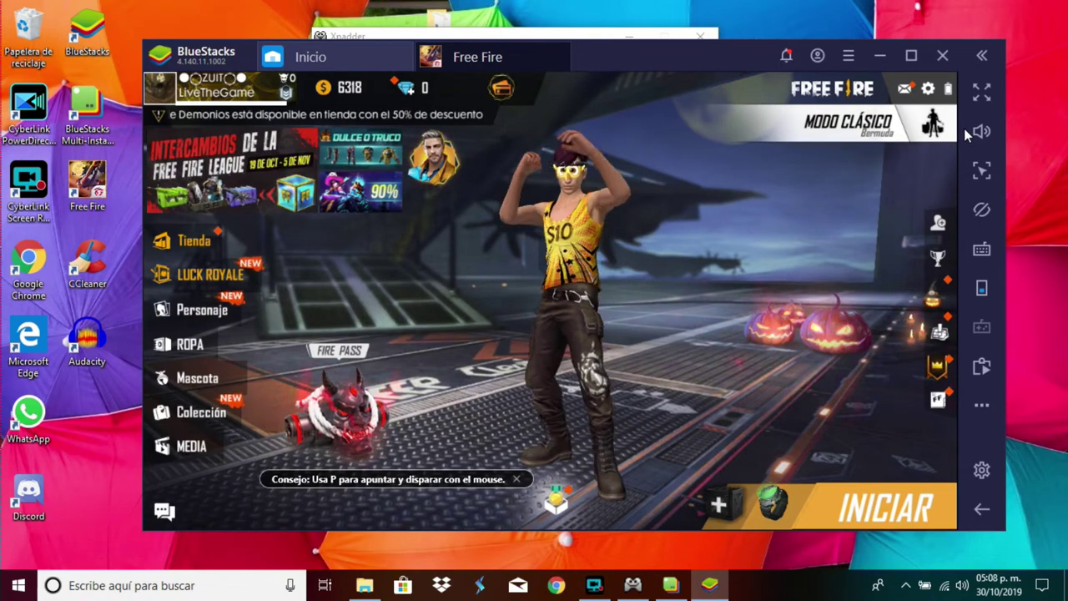
left_click(926, 88)
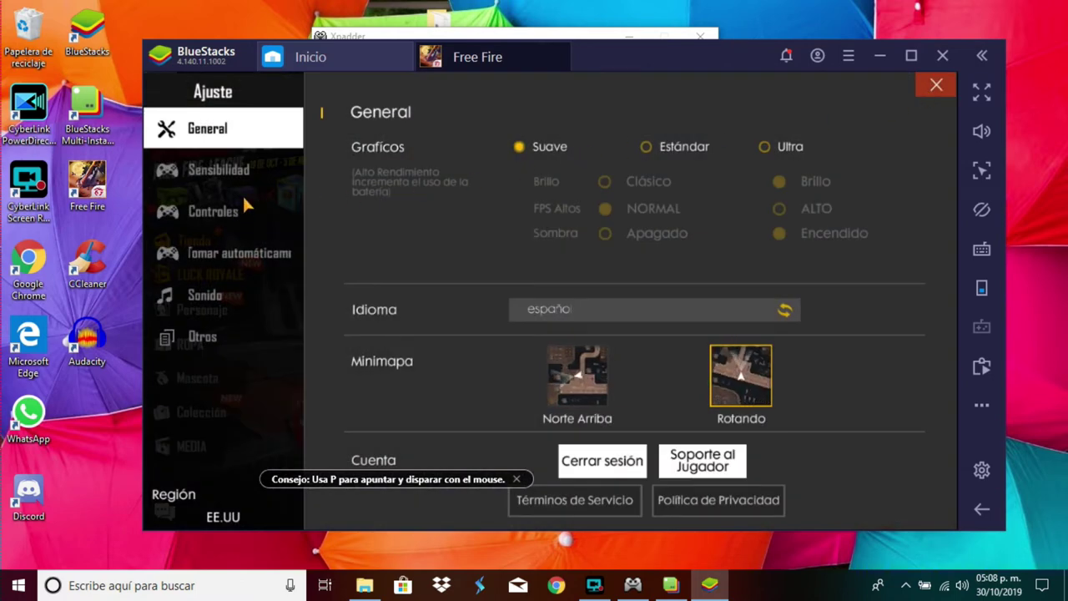
left_click(231, 213)
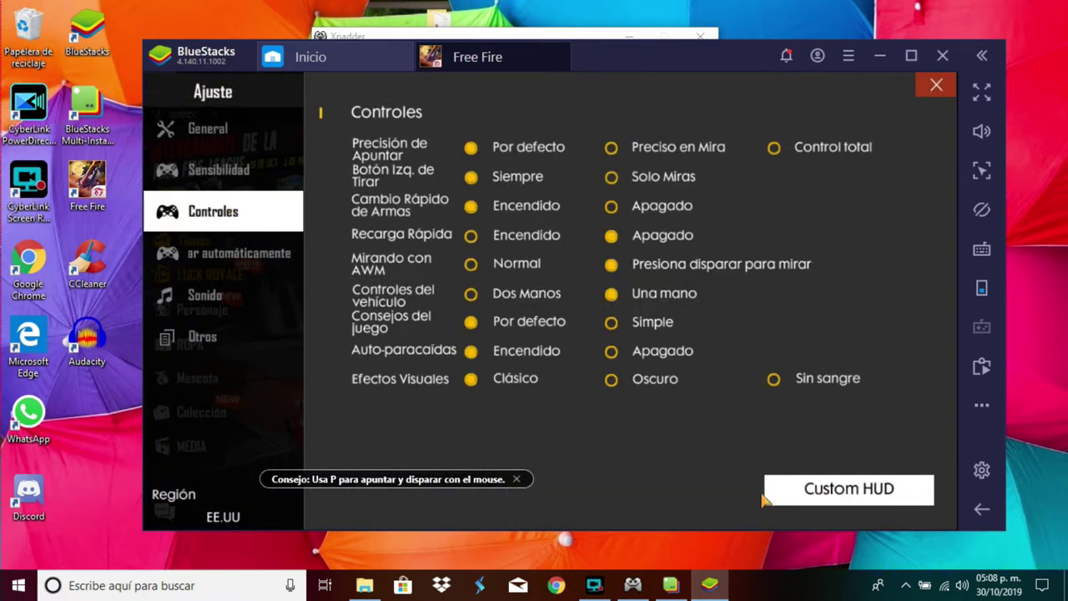
left_click(868, 492)
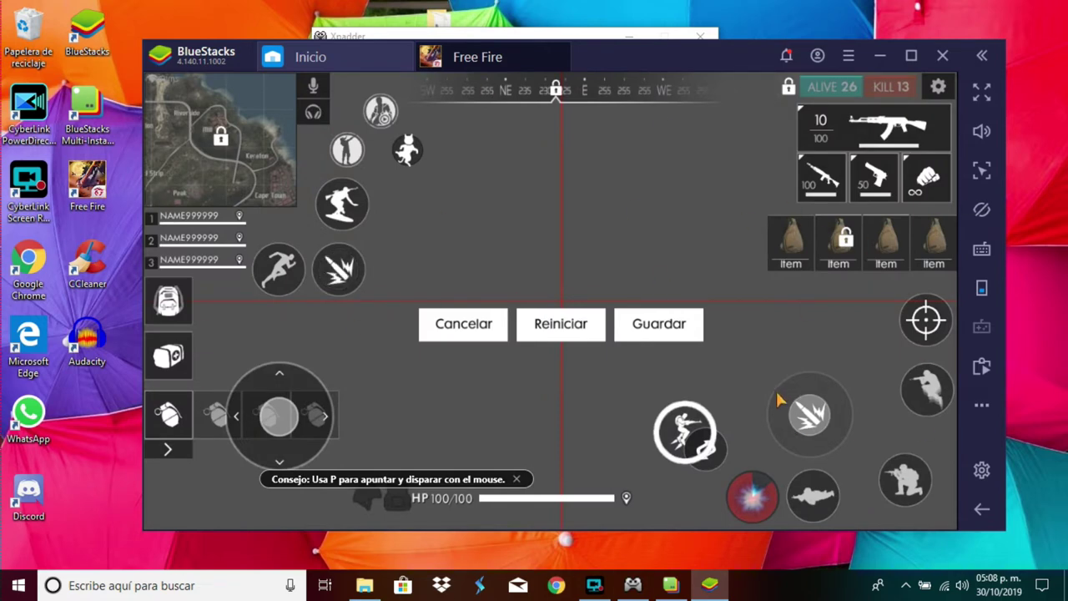
Open the advanced game controls editor for the Default (1) scheme over the HUD layout.
left_click(983, 248)
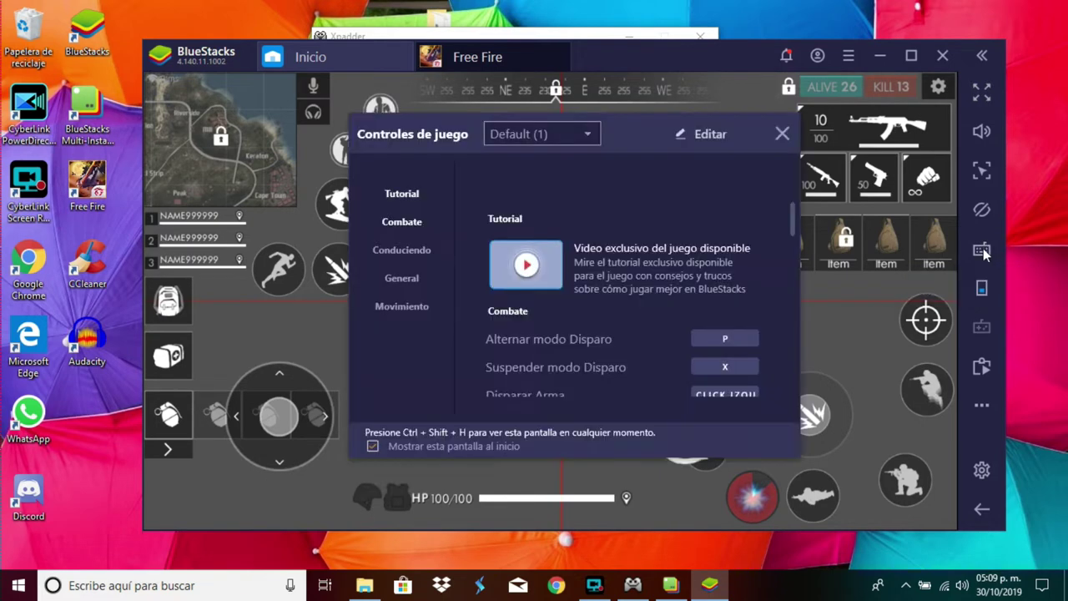
left_click(707, 136)
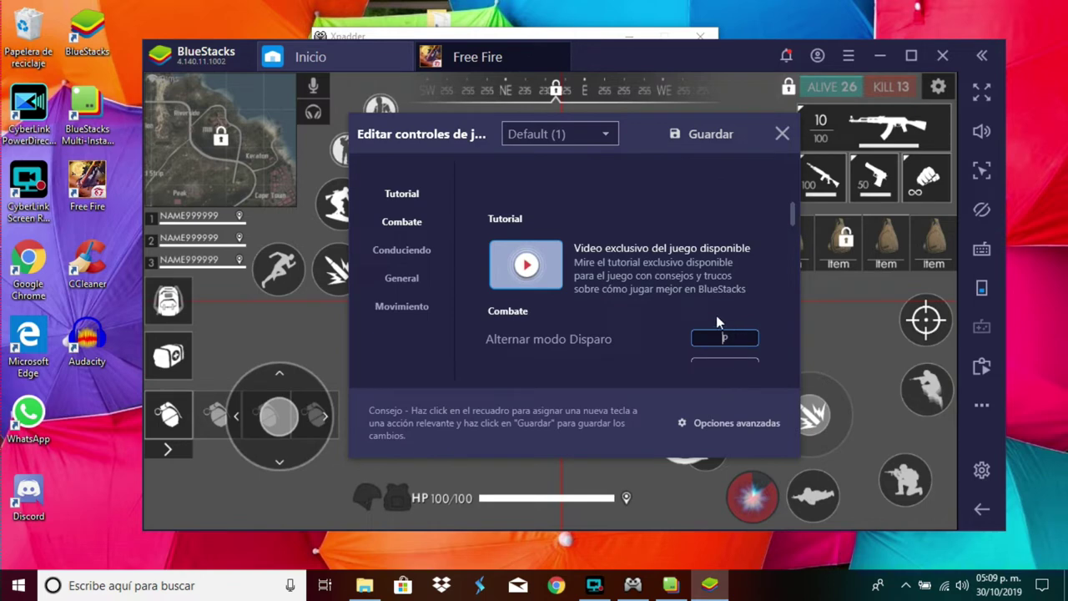
left_click(714, 423)
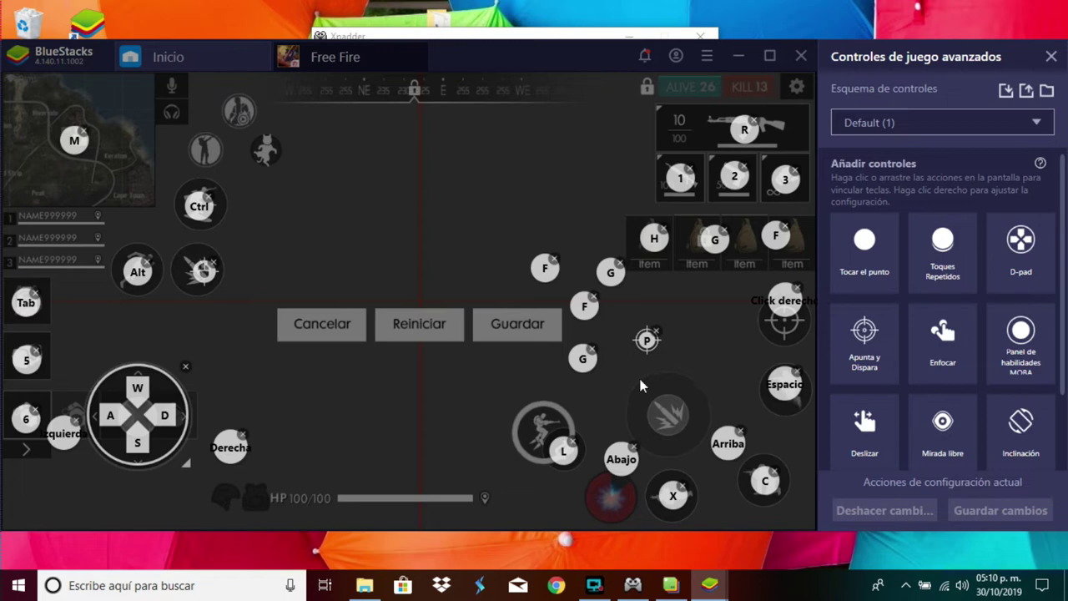
Switch to Xpadder and position its window over the Free Fire key layout for comparison.
mouse_move(634, 588)
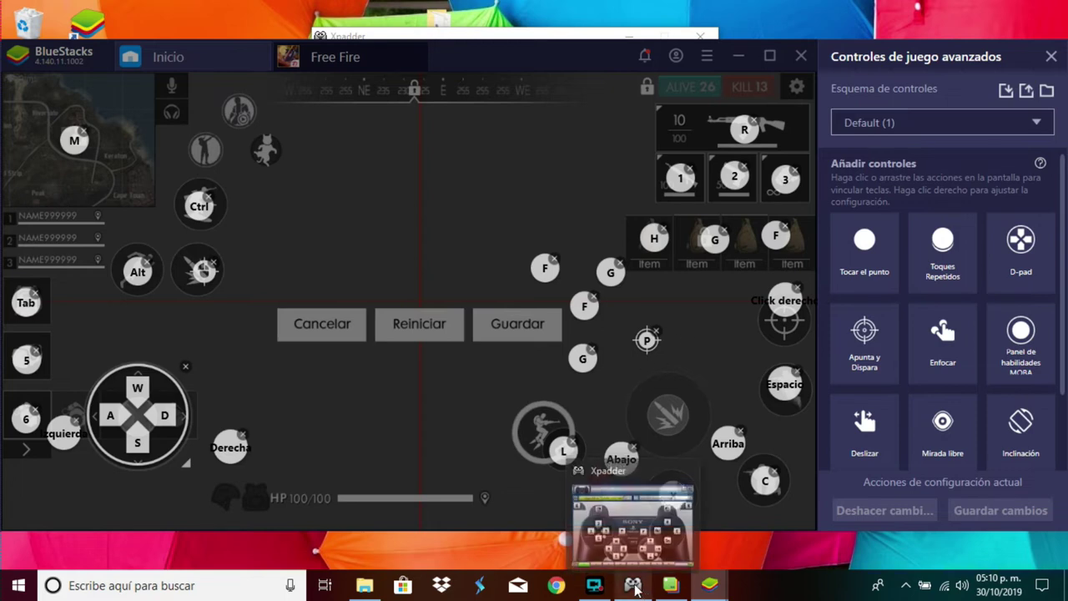
left_click(634, 588)
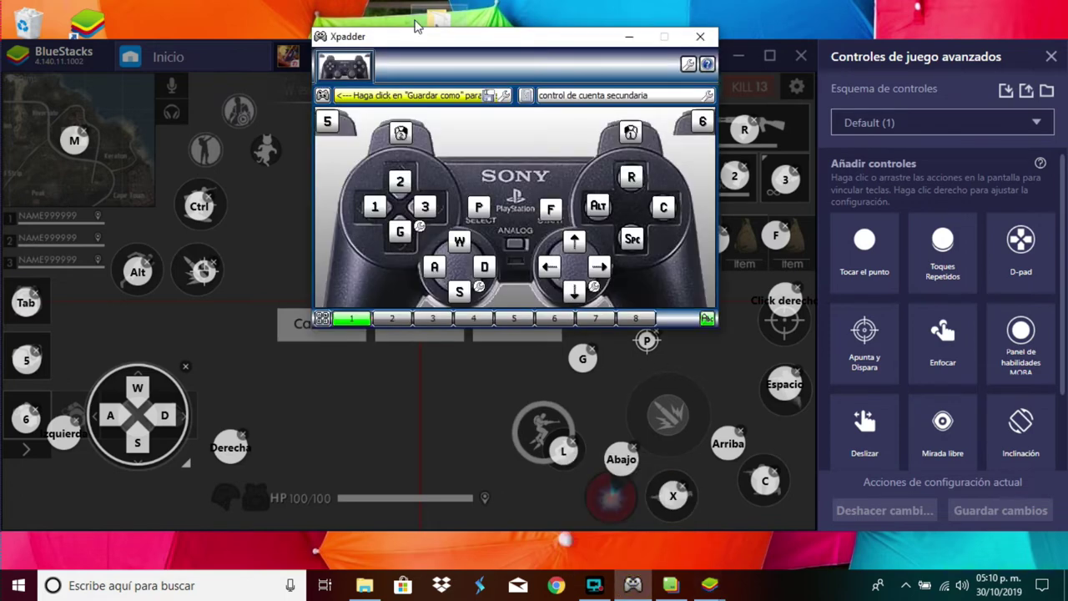
left_click_drag(478, 43, 376, 198)
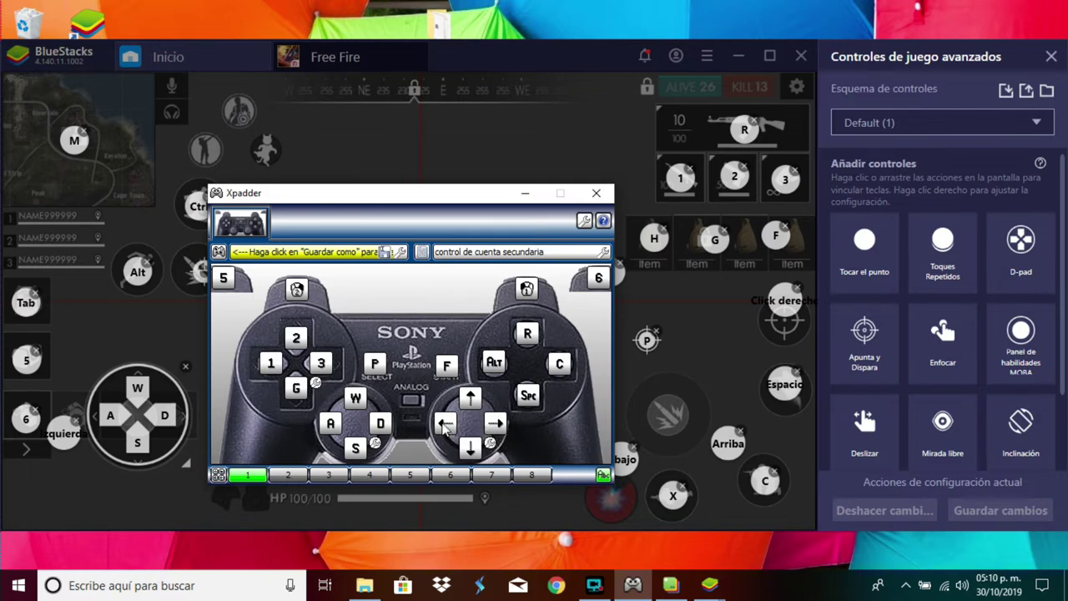
Test the gamepad's right stick in all four directions.
key("Right")
key("Left")
key("Up")
key("Down")
key("Right")
key("Left")
key("Right")
key("Left")
key("Up")
key("Right")
key("Down")
key("Left")
key("Up")
key("Left")
Assign the Ratón - Normal preset to the right stick.
left_click(491, 447)
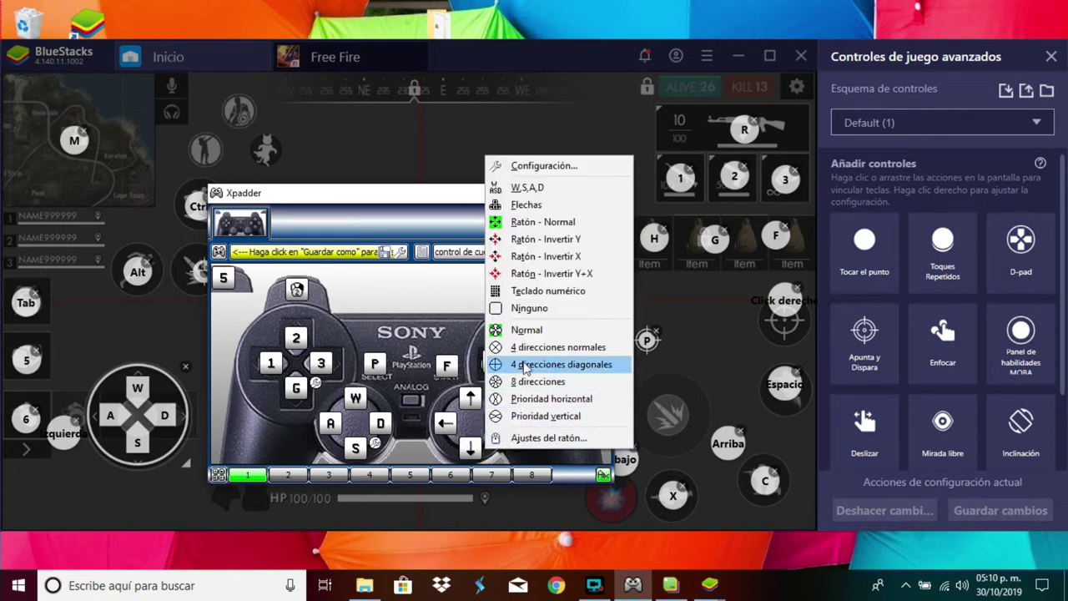
left_click(540, 223)
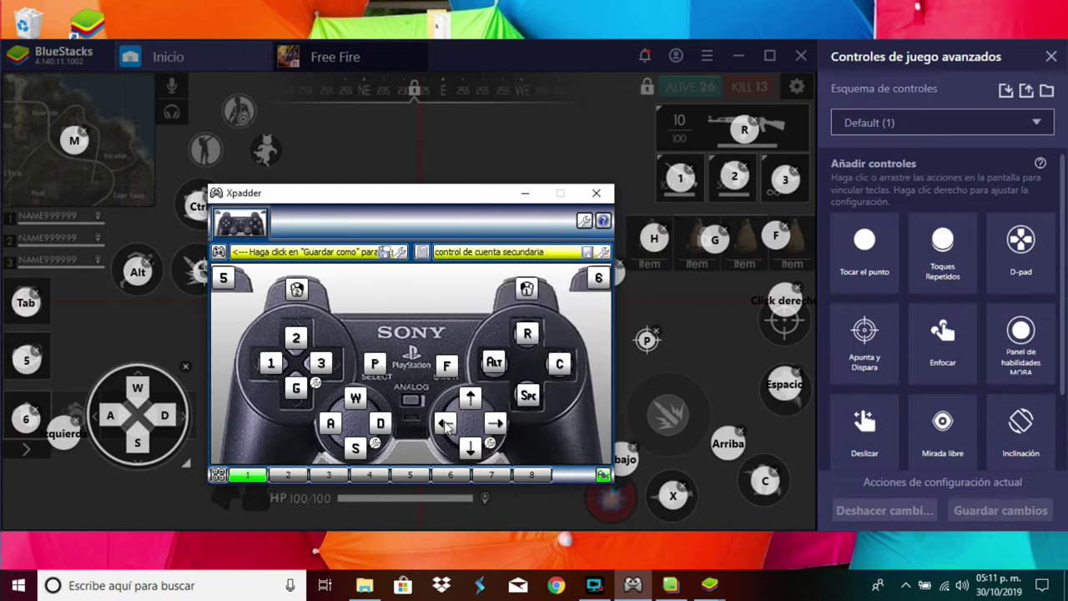
left_click(491, 443)
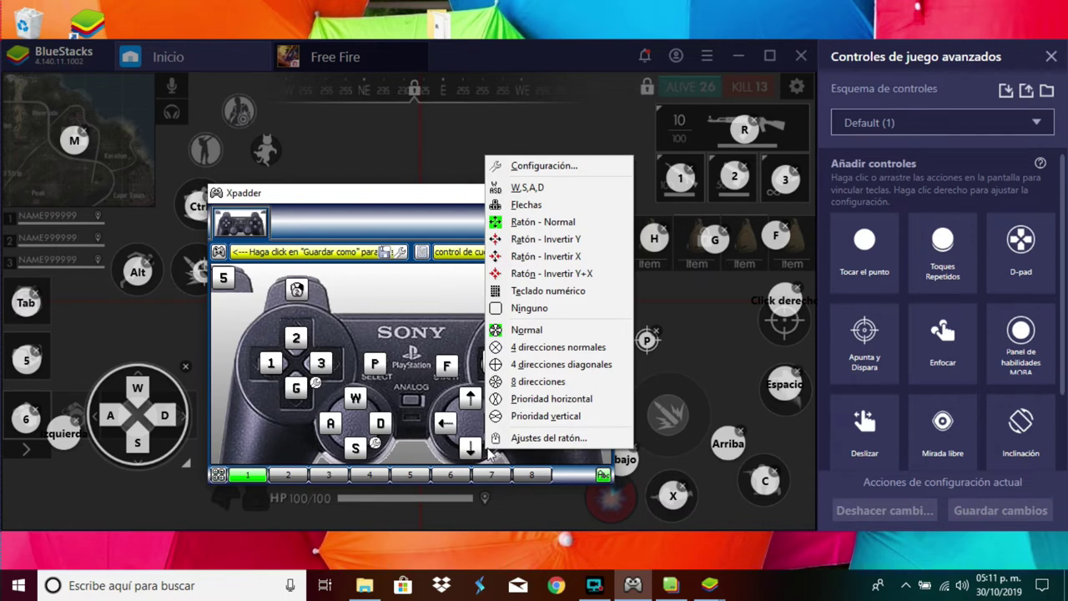
left_click(525, 224)
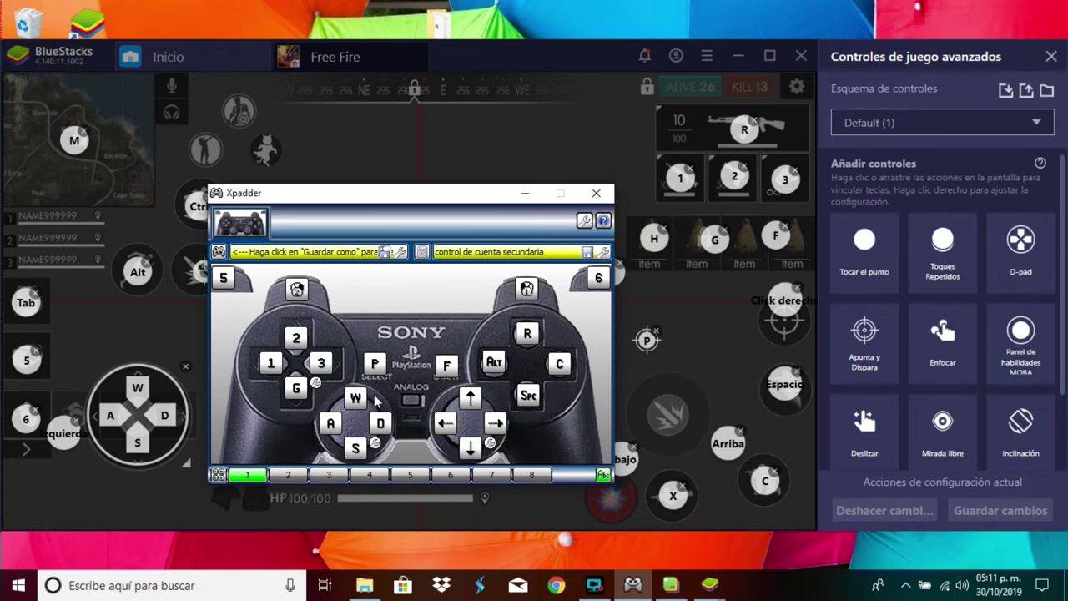
Assign the W,S,A,D preset to the left stick.
left_click(377, 444)
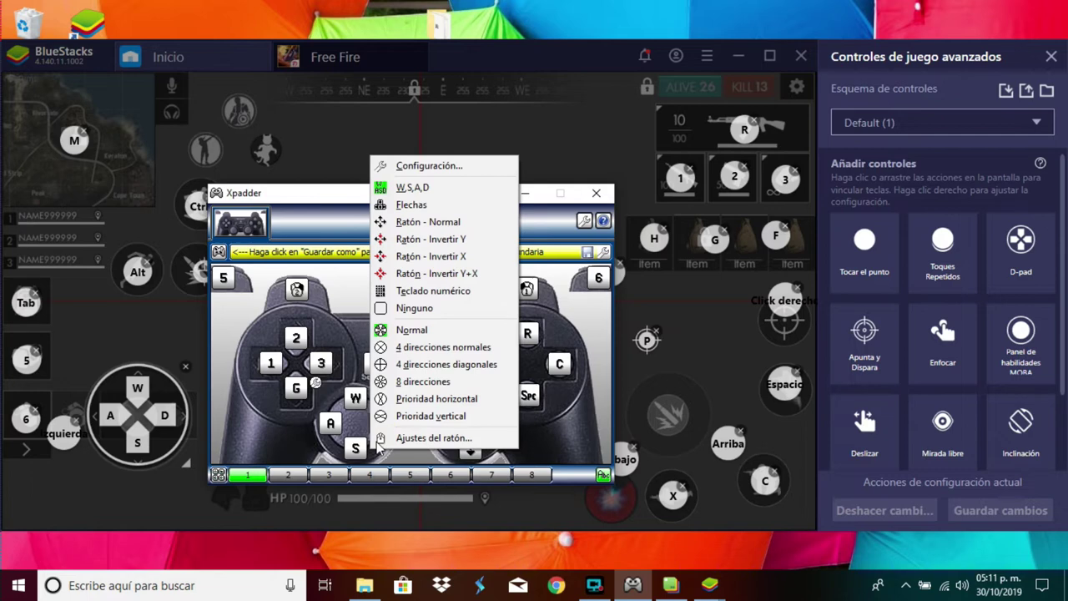
left_click(415, 189)
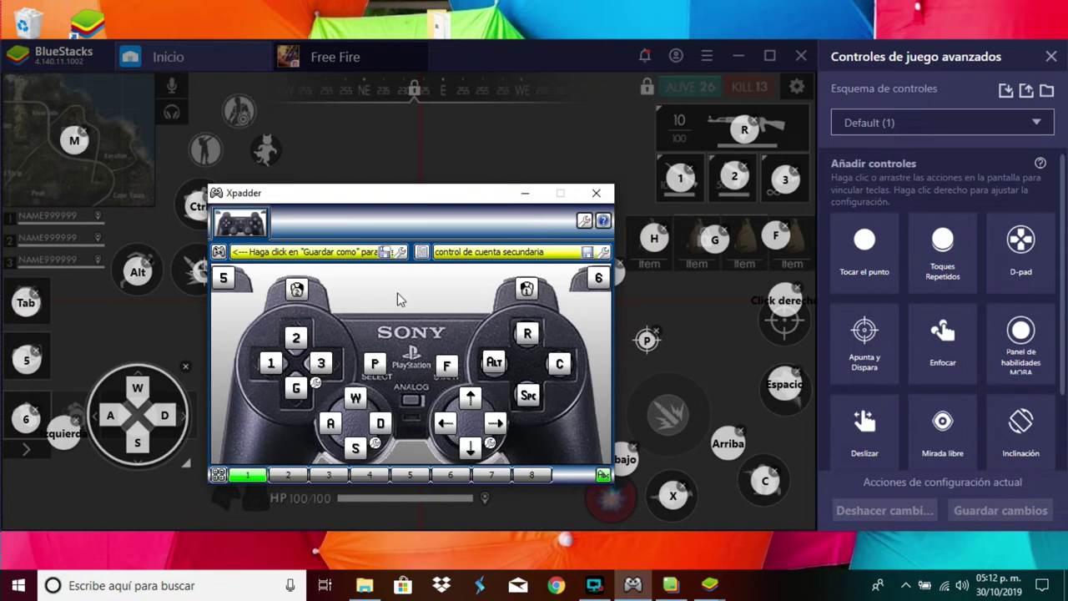
Assign the P key to Botón 9 on SELECT and the F key to Botón 10 on START.
left_click_drag(401, 198, 502, 129)
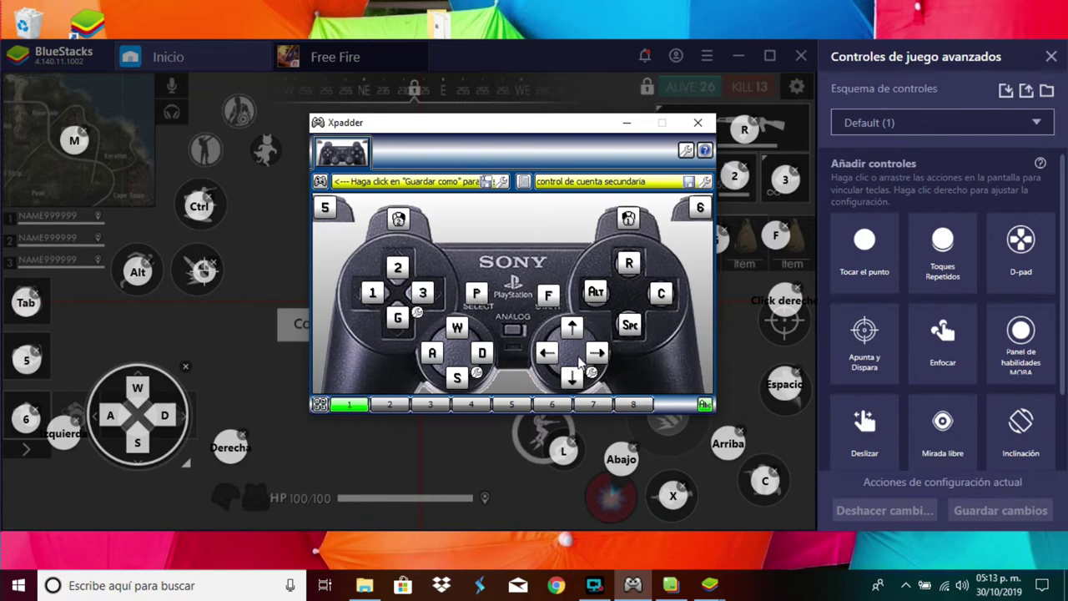
left_click(481, 302)
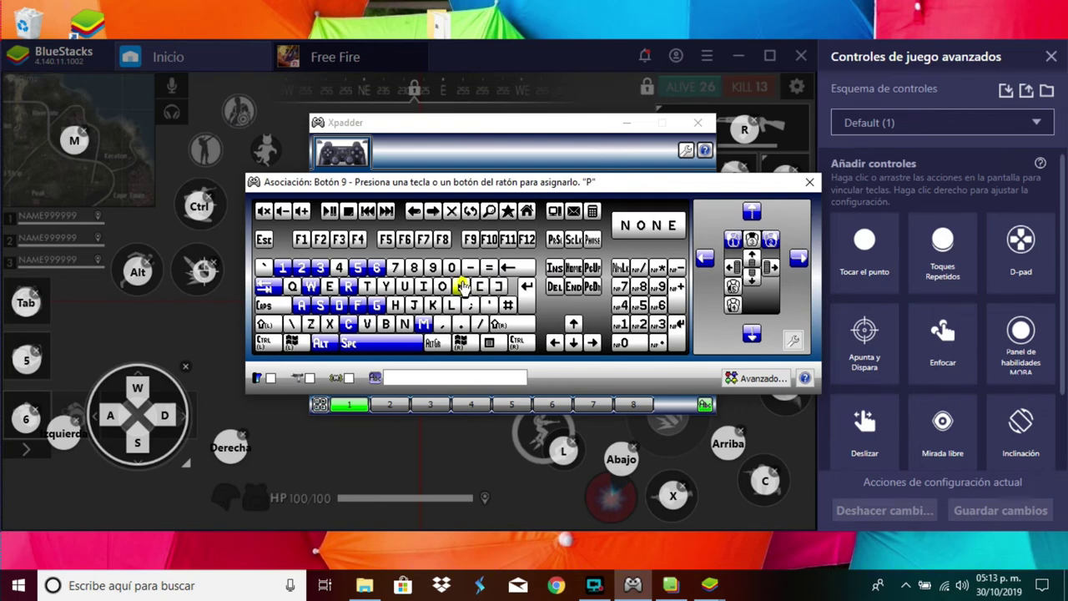
left_click(467, 285)
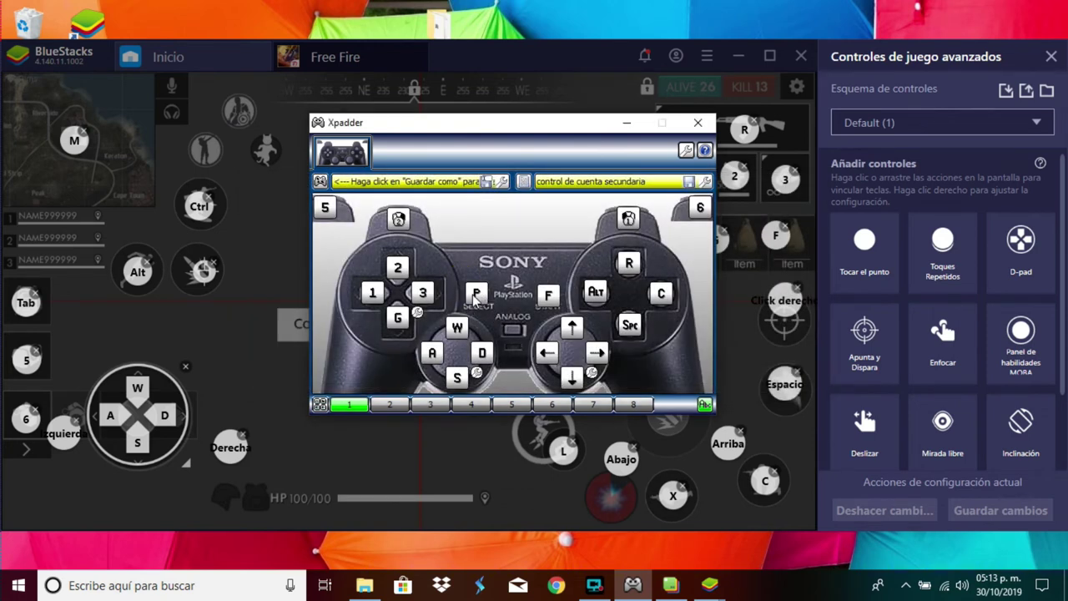
right_click(547, 294)
left_click_drag(572, 127, 358, 127)
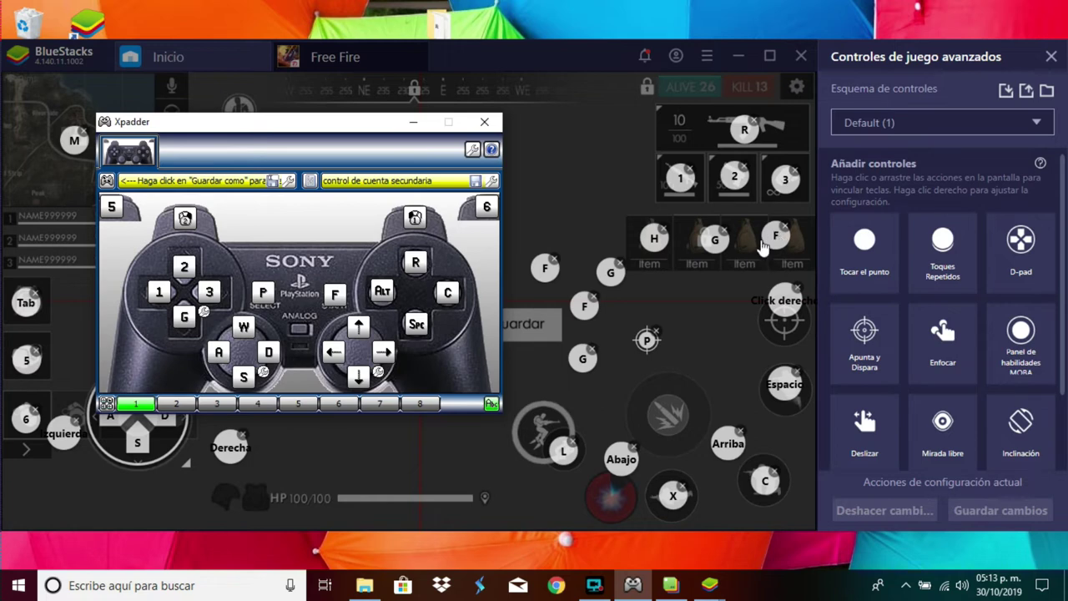
left_click(335, 298)
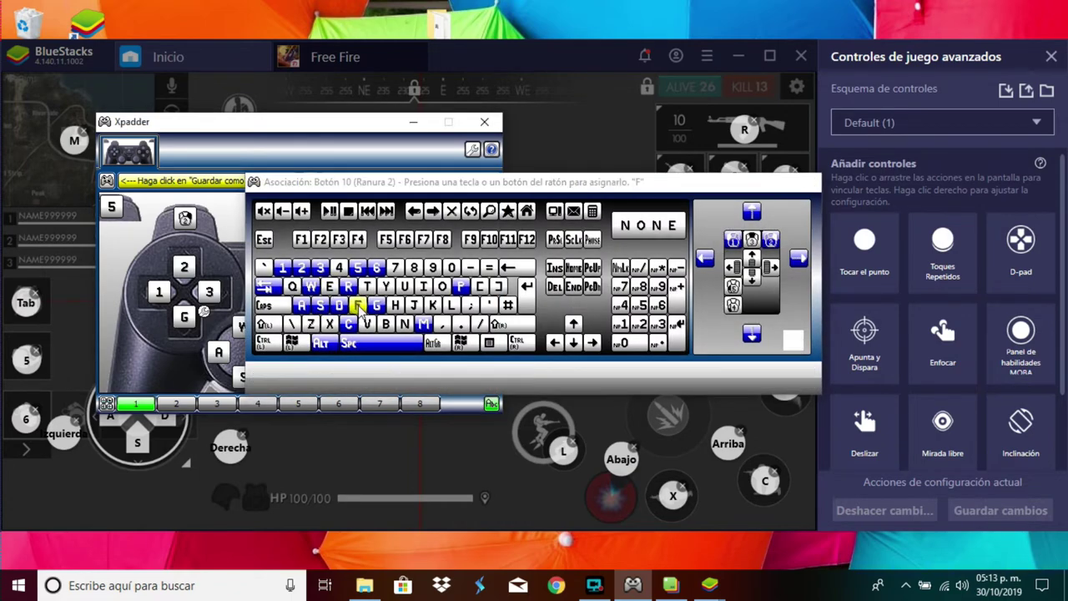
left_click(359, 308)
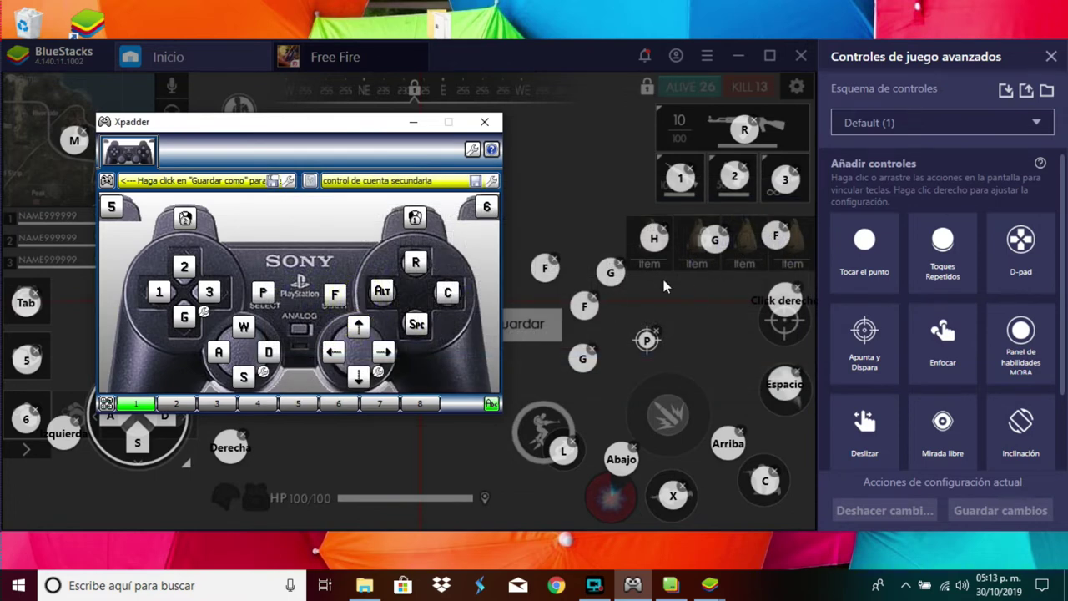
Assign keys 1, 2 and 3 to the directional pad's left, up and right directions.
left_click_drag(351, 125, 426, 129)
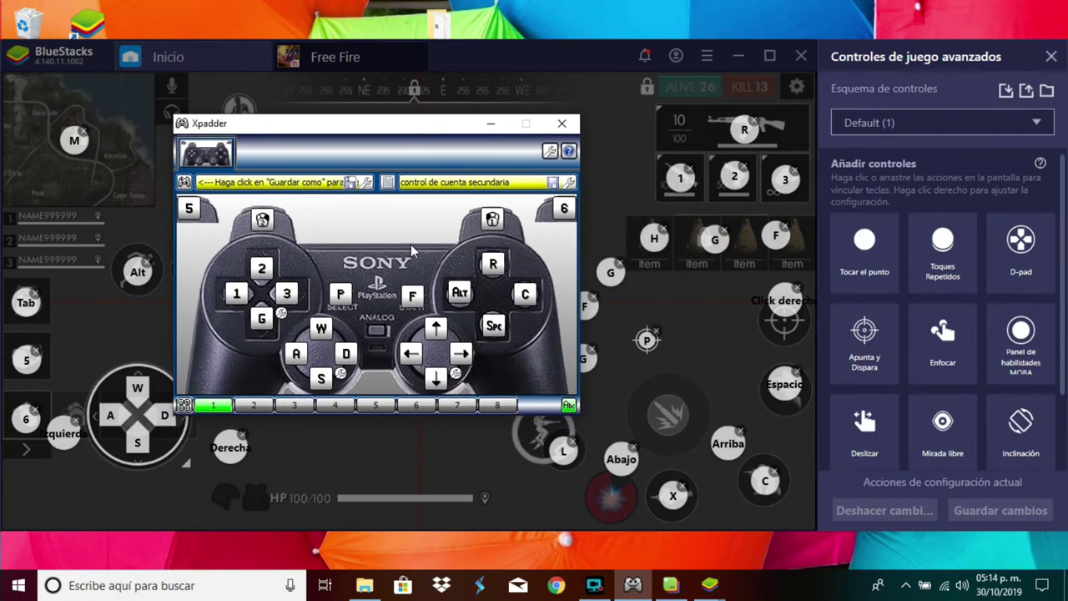
key("g")
left_click(243, 294)
left_click(284, 269)
left_click(265, 274)
left_click(302, 268)
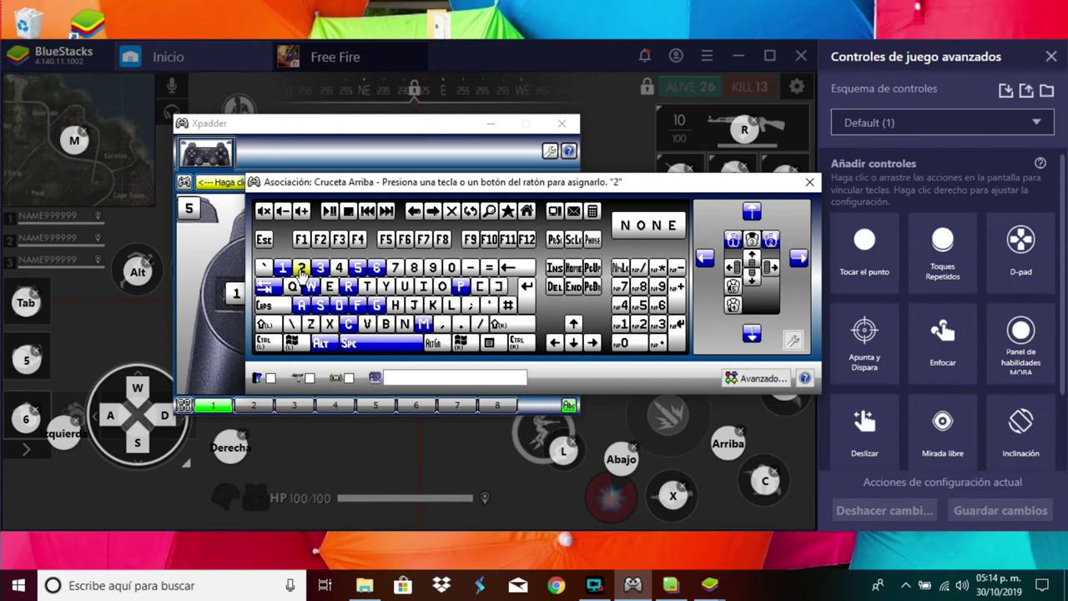
left_click(288, 293)
left_click(320, 269)
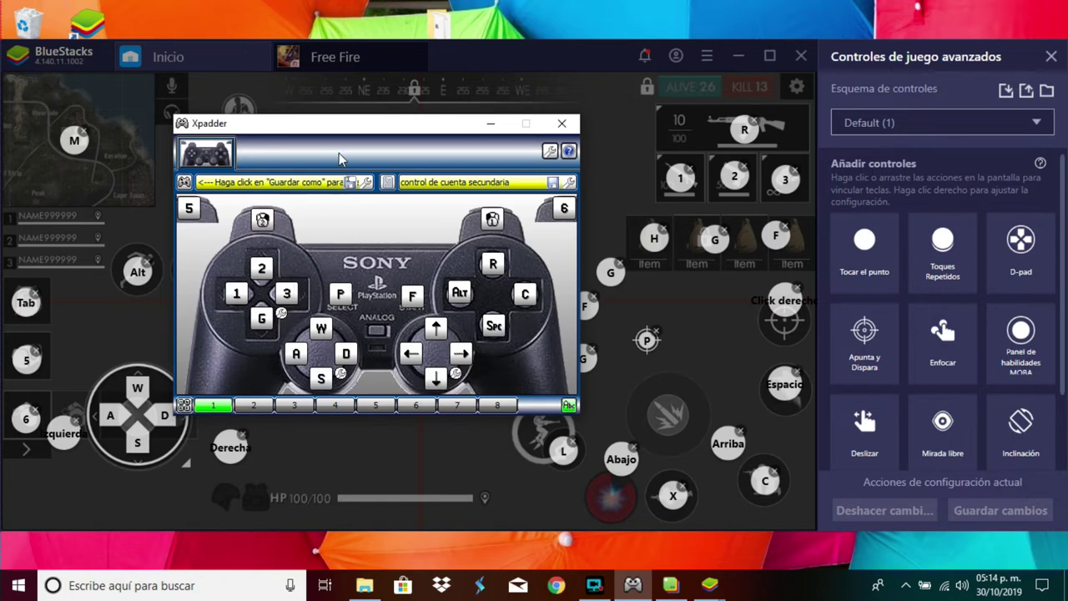
Assign the G key to the directional pad's down direction.
left_click_drag(426, 135, 355, 85)
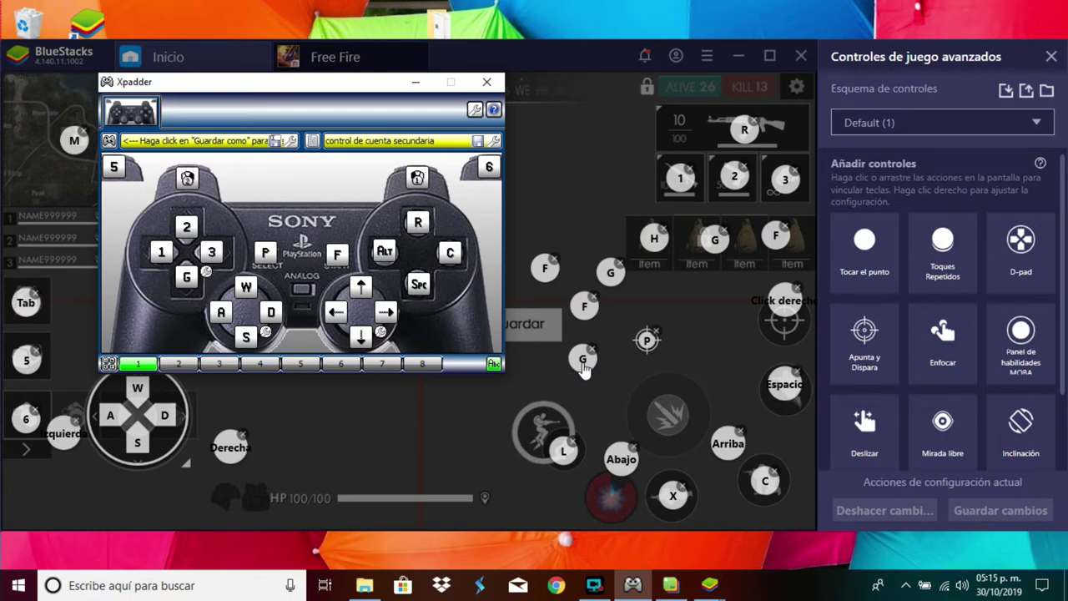
left_click(186, 280)
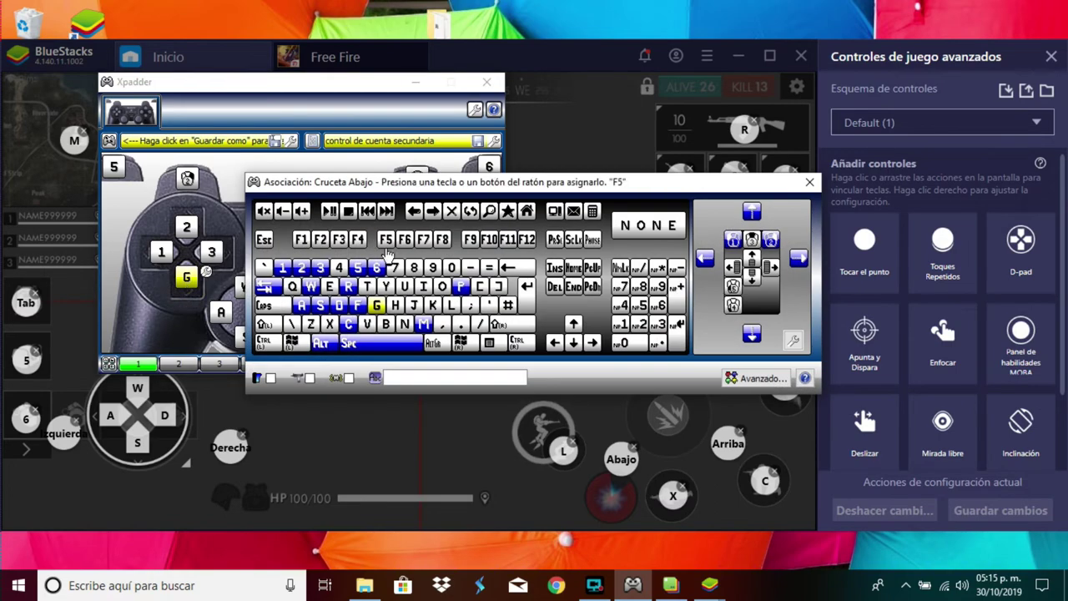
left_click(380, 305)
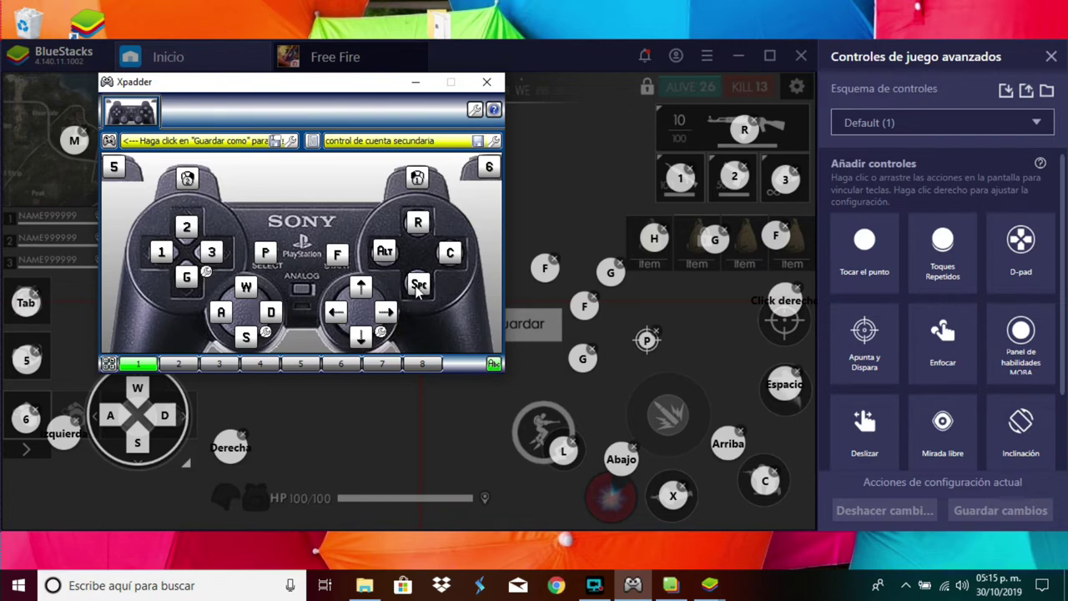
Assign the Space key to Botón 3 on the gamepad.
left_click_drag(275, 88, 619, 90)
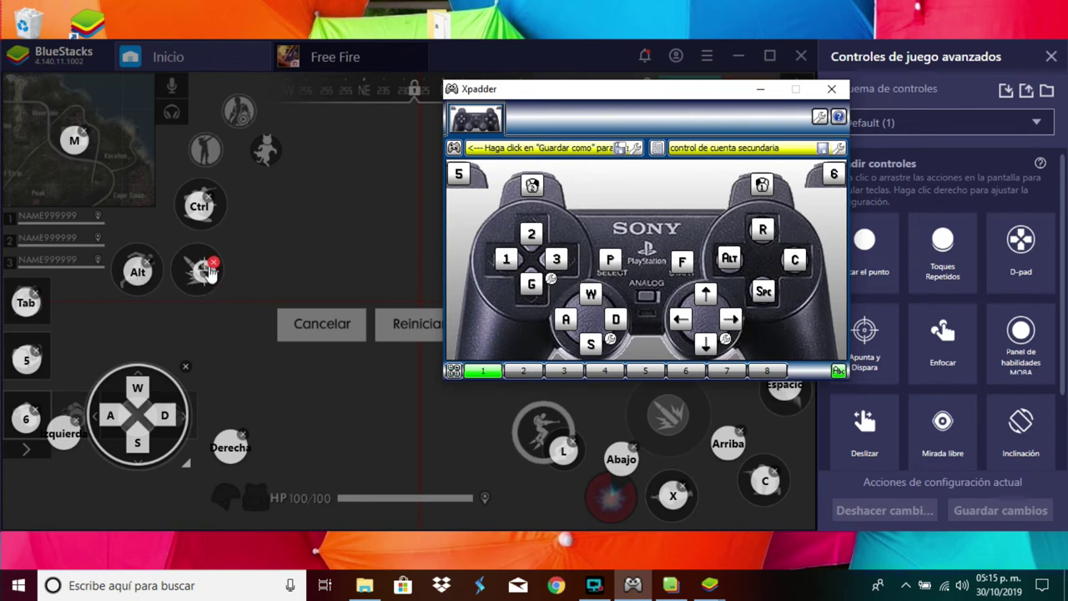
left_click_drag(717, 92, 444, 124)
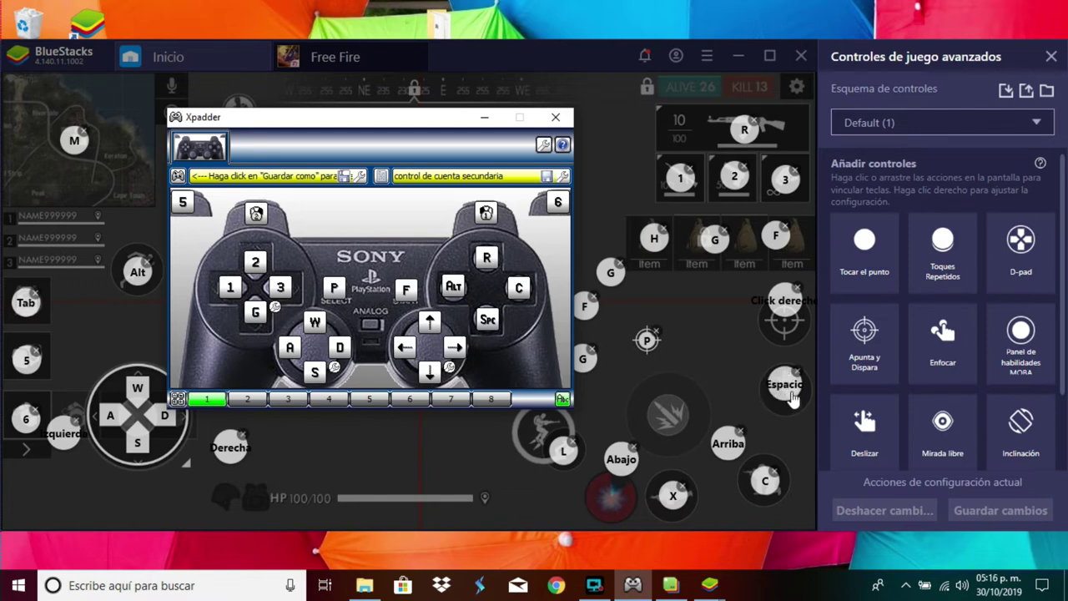
left_click(488, 321)
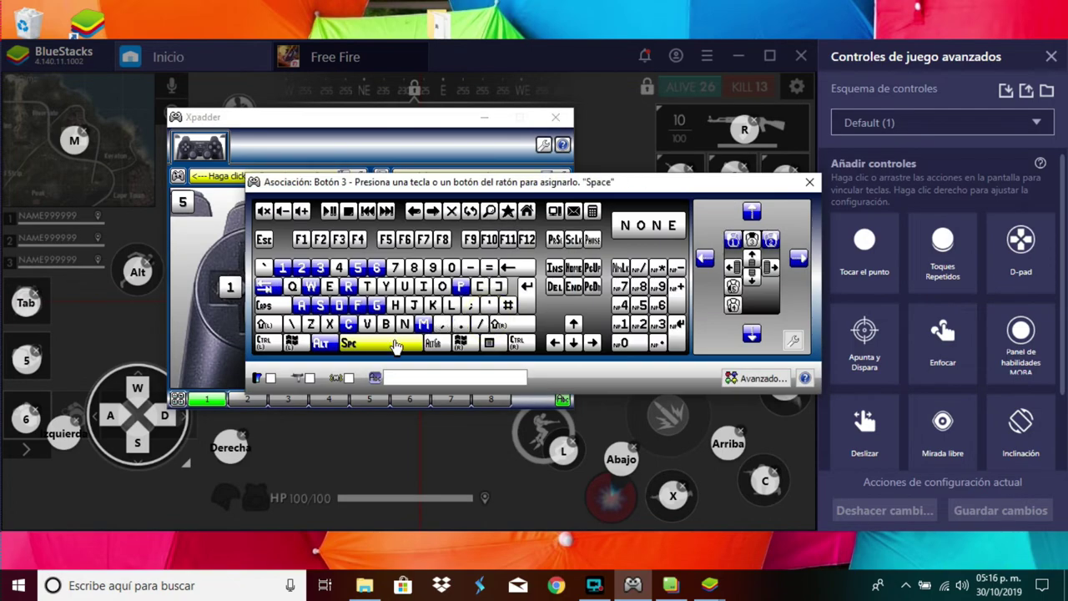
left_click(381, 349)
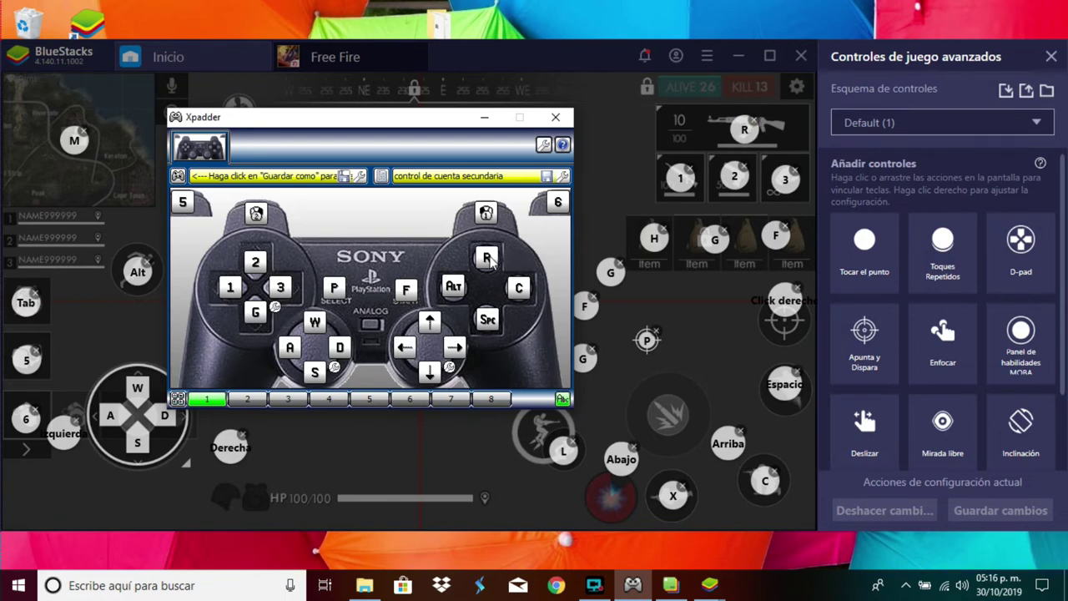
Assign the R key to Botón 1, matching the on-screen weapon reload control.
left_click(748, 127)
key("p")
key("r")
left_click(487, 259)
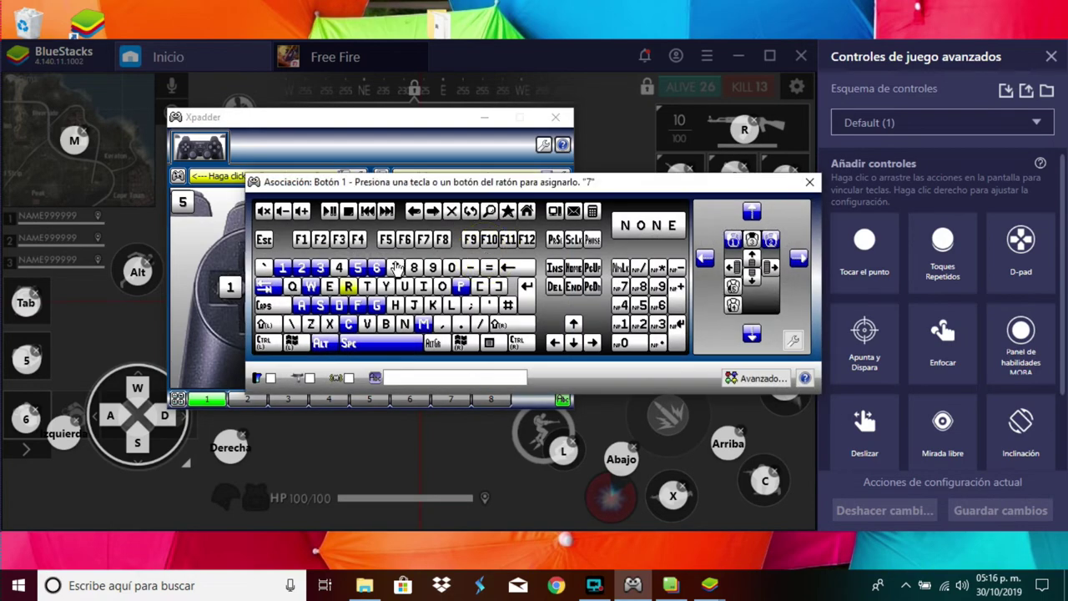
left_click(348, 287)
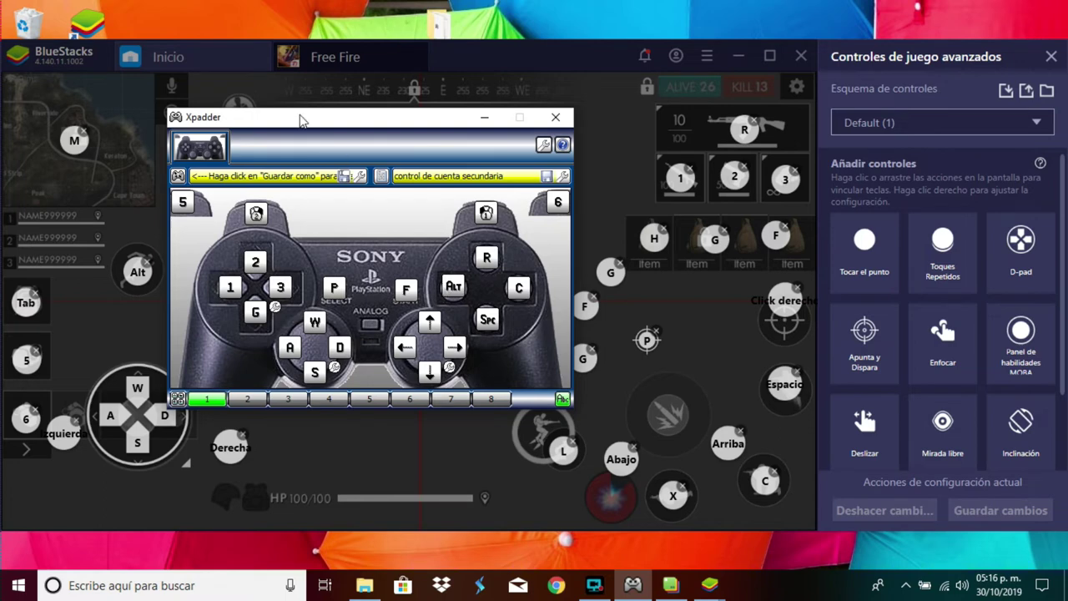
Assign the Alt key to Botón 4 and leave its second slot empty.
left_click_drag(300, 118, 528, 112)
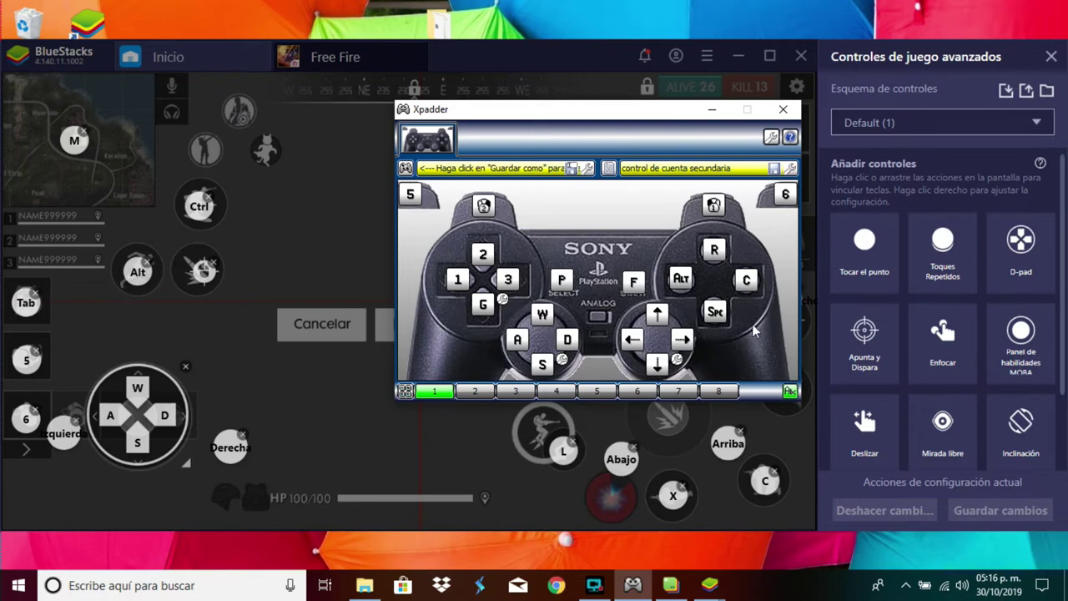
left_click(681, 280)
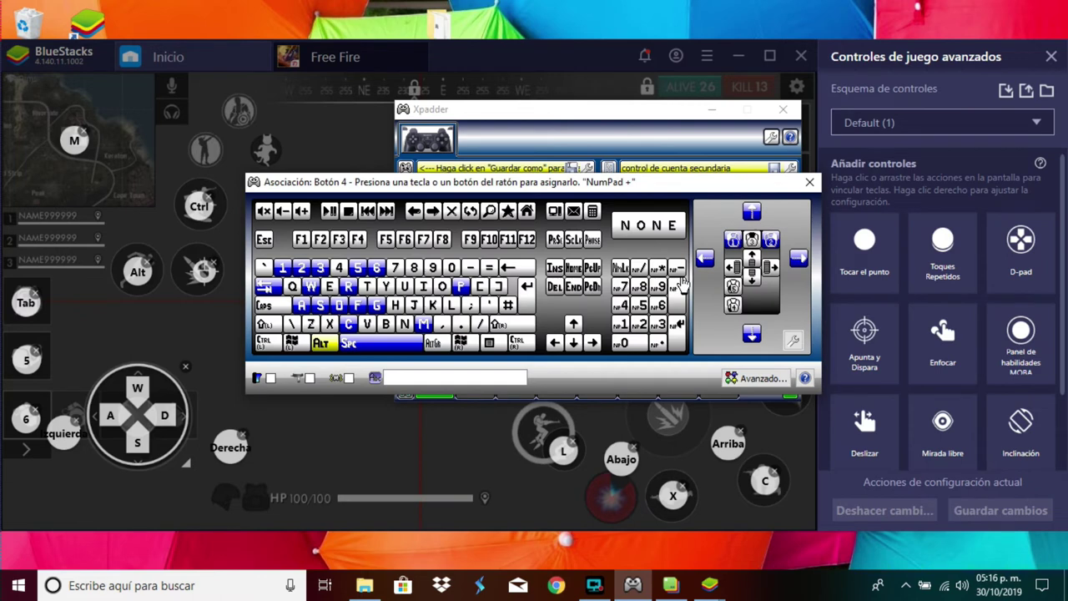
left_click(324, 344)
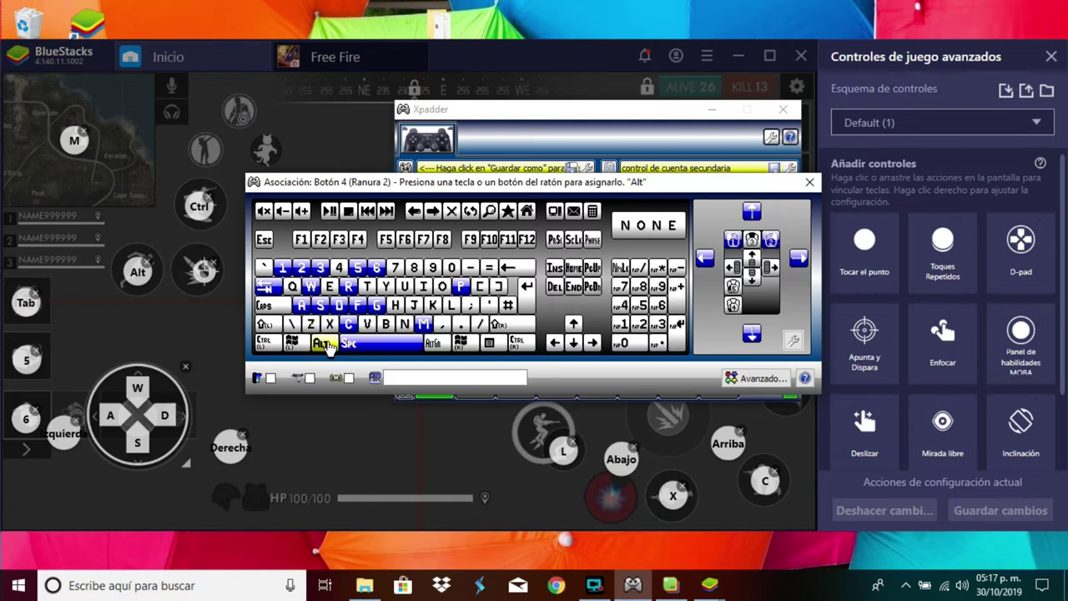
right_click(877, 198)
left_click(809, 181)
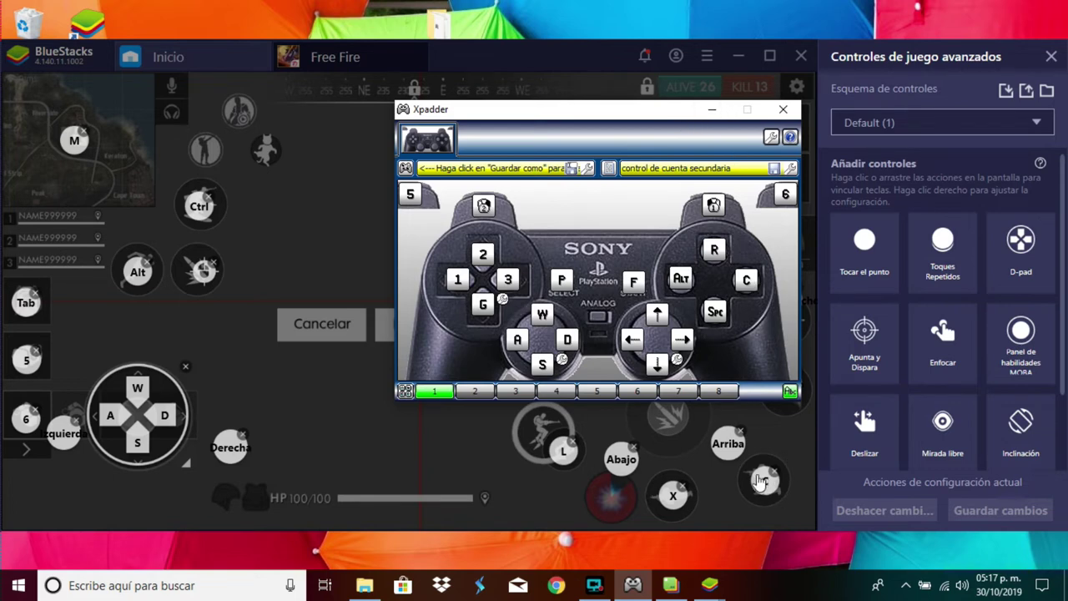
Assign the C key to Botón 2 on the gamepad.
left_click(747, 282)
key("c")
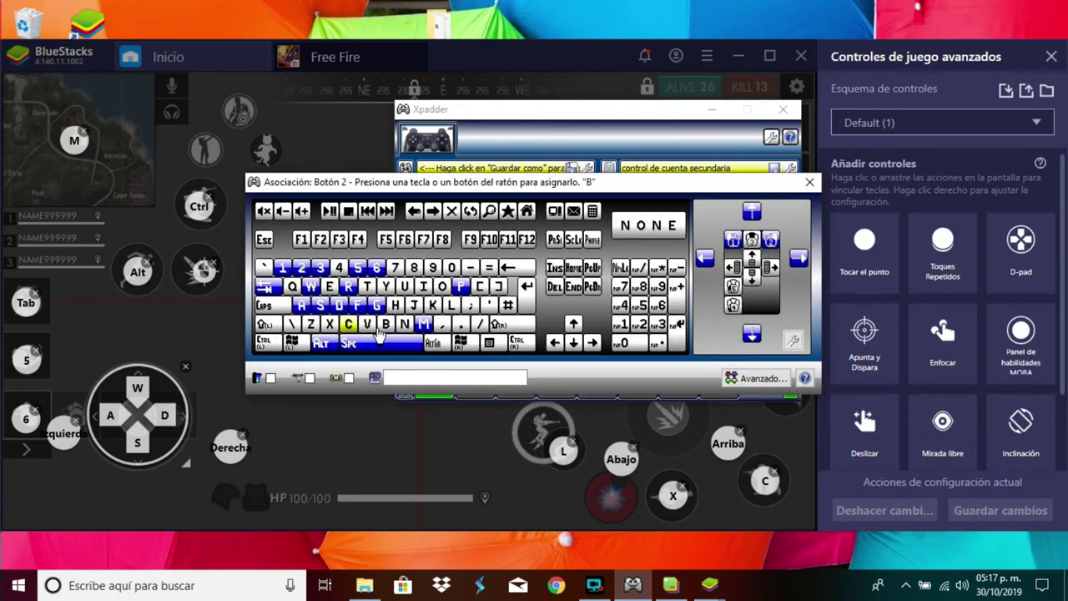
left_click(351, 325)
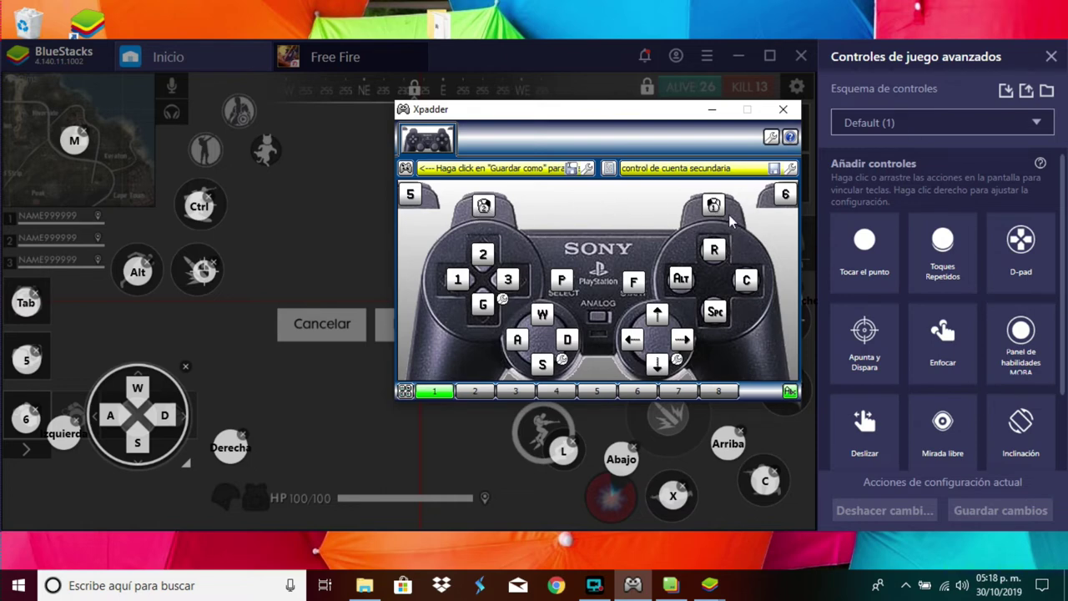
Assign the right mouse button to Botón 5 and the left mouse button to Botón 6.
left_click(484, 208)
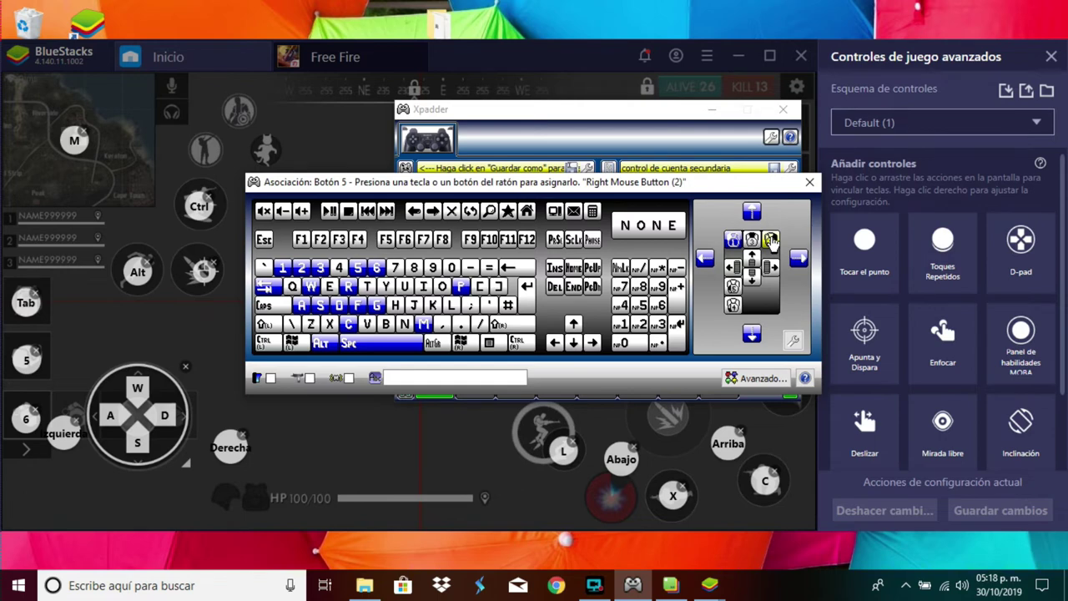
left_click(771, 239)
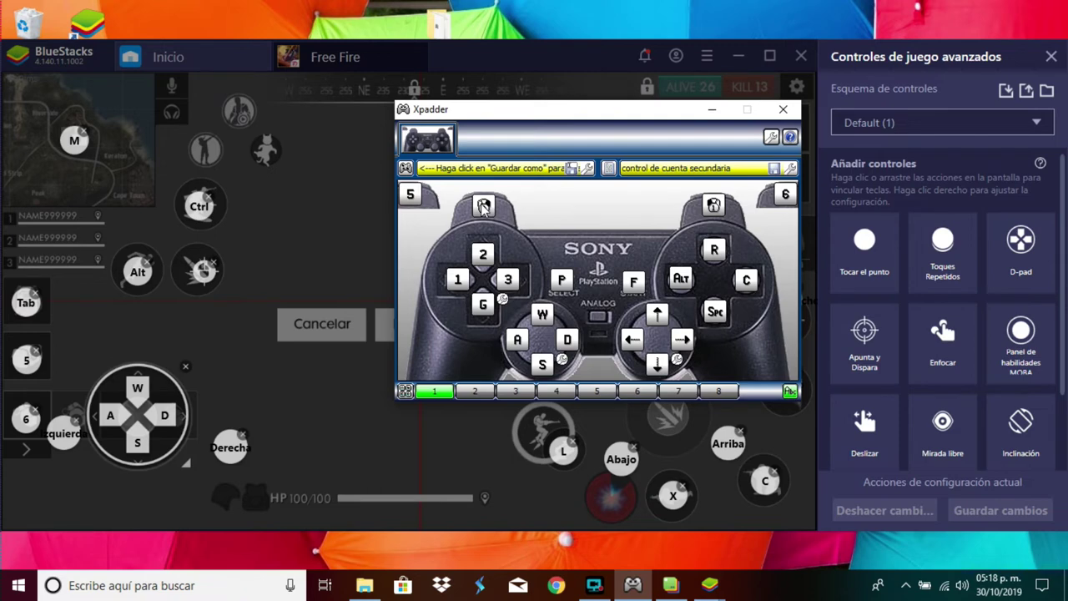
left_click(714, 207)
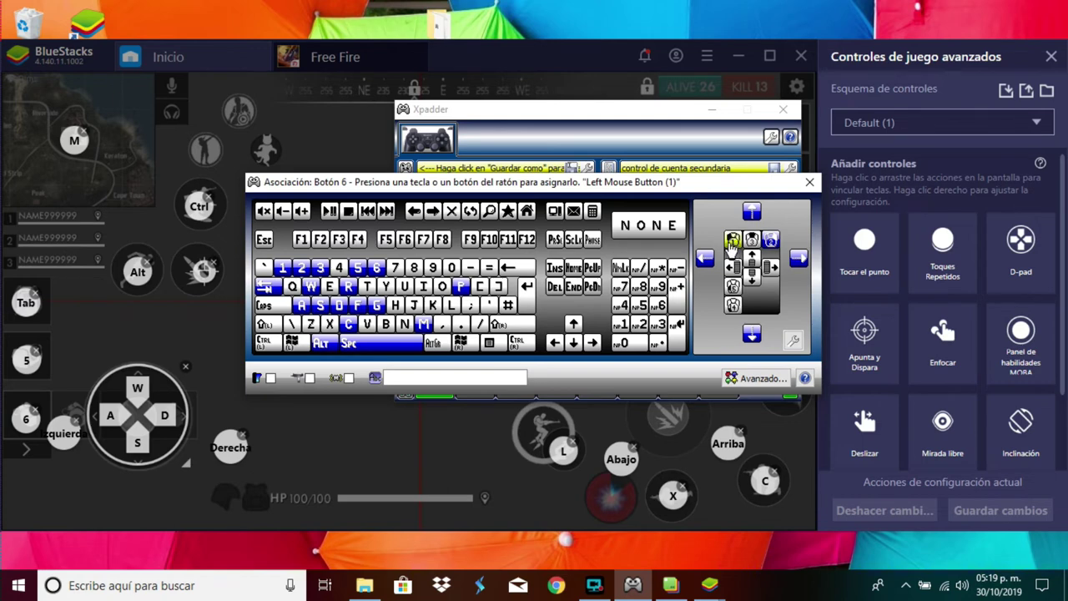
left_click(735, 242)
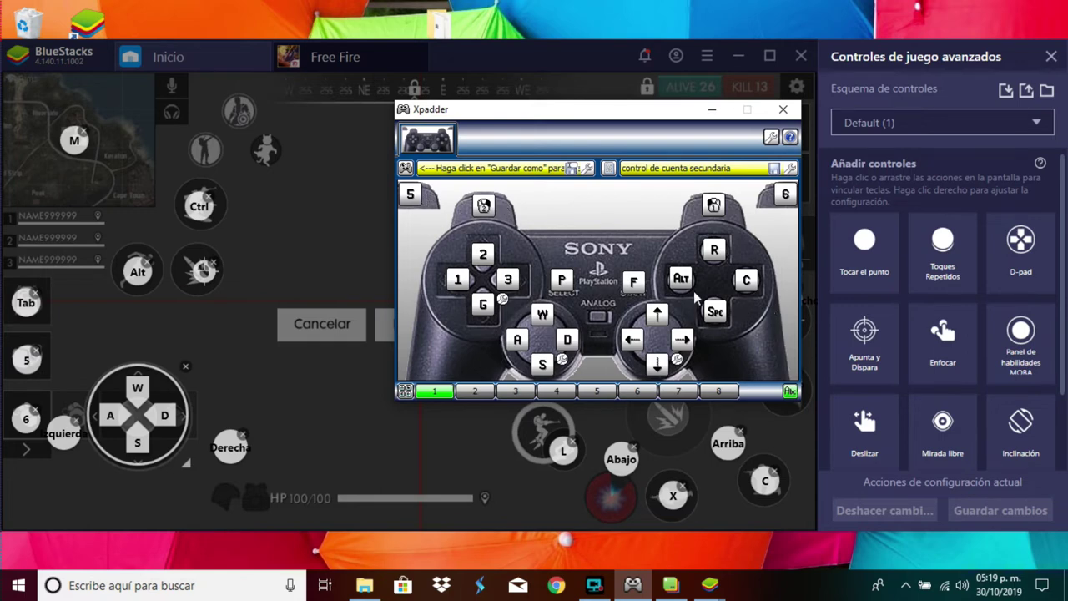
Assign the 5 key to the outer left shoulder button and the 6 key to Botón 8.
left_click(412, 194)
left_click(357, 271)
left_click(785, 197)
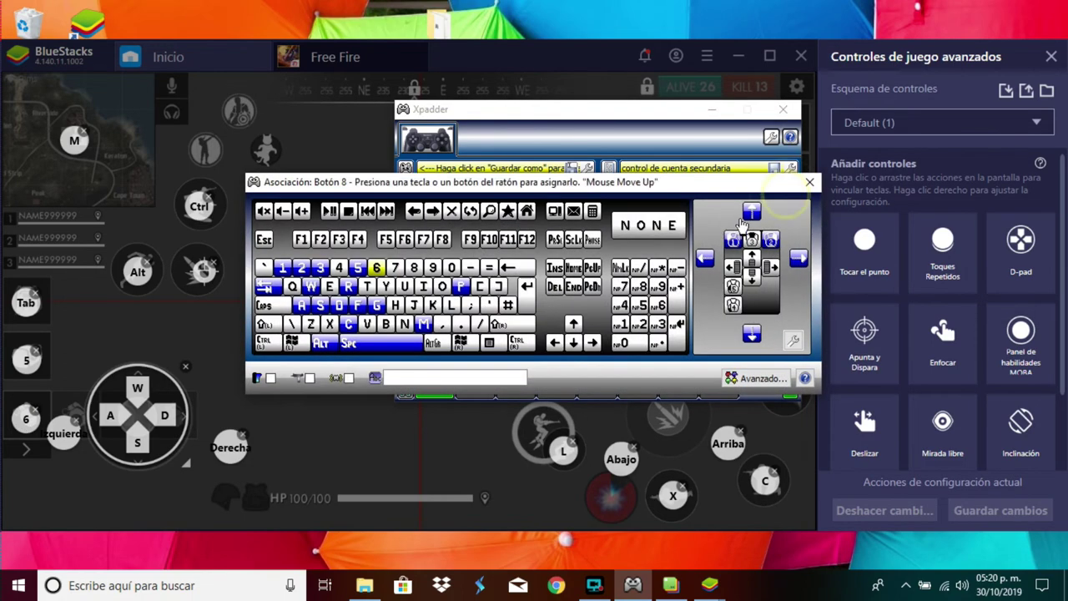
left_click(376, 267)
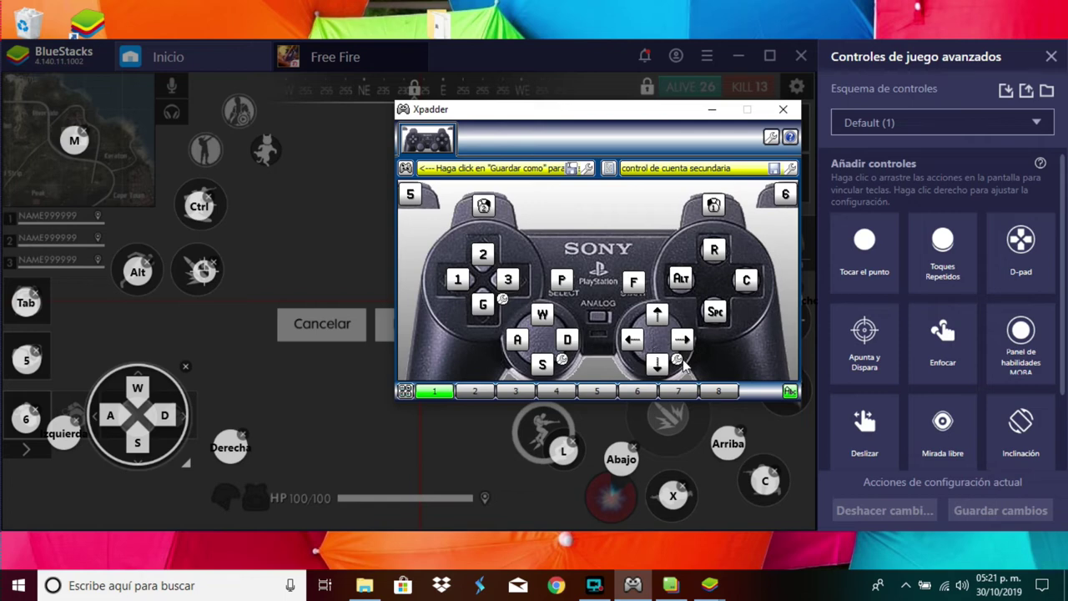
In the right stick's mouse settings, enable Mover junto and set both emulation speeds to 89.
left_click(676, 360)
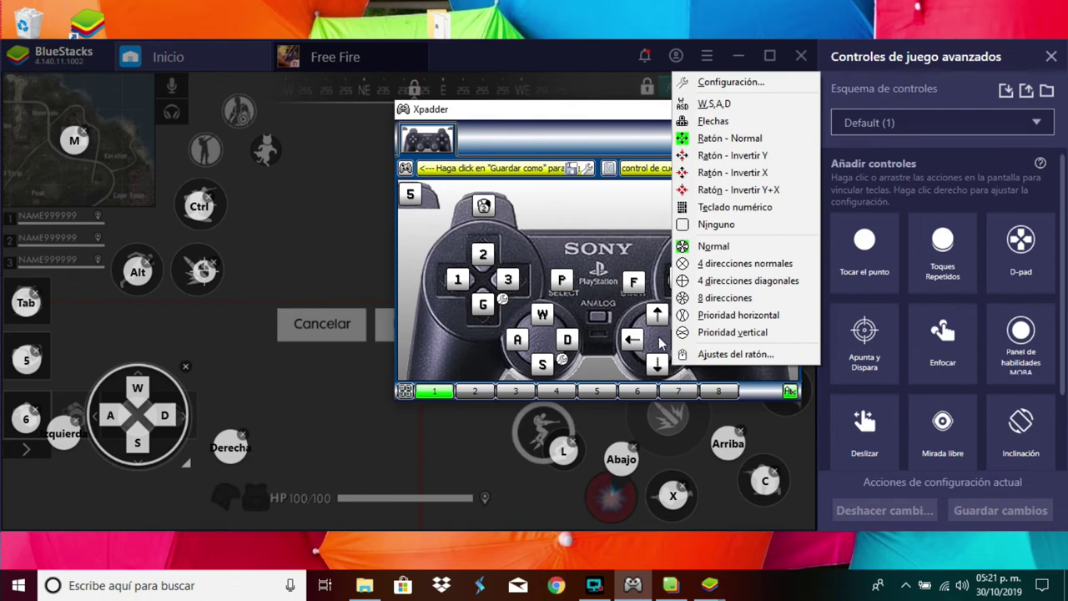
left_click(679, 367)
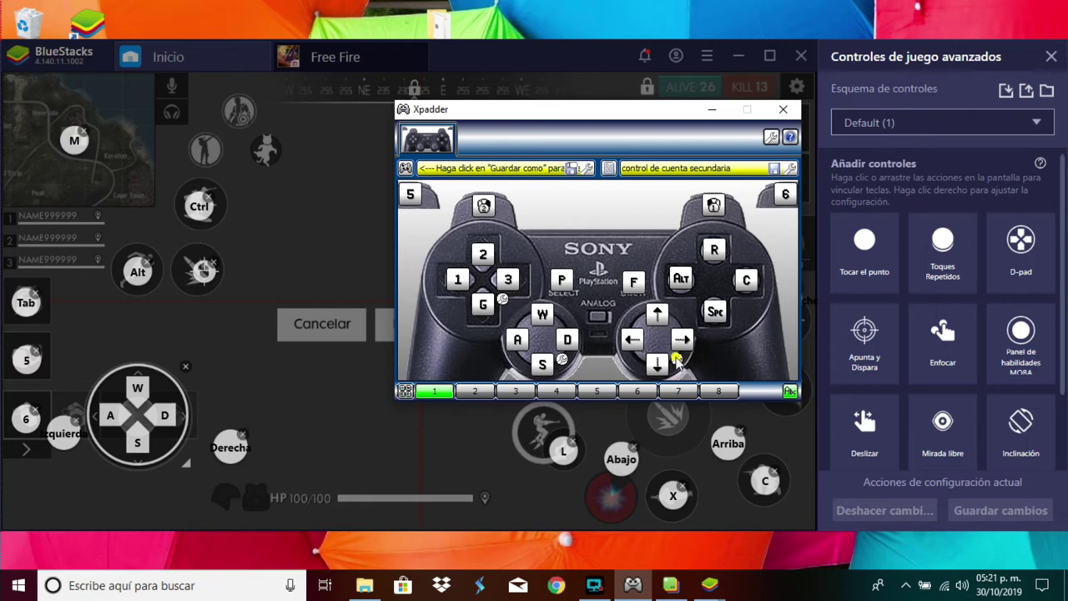
left_click(677, 359)
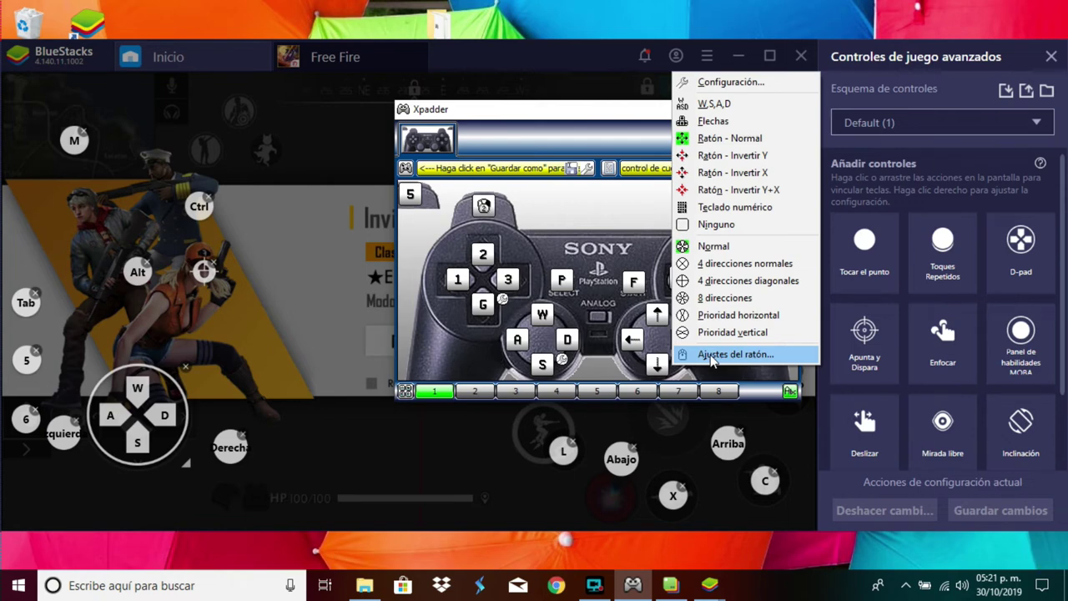
left_click(711, 357)
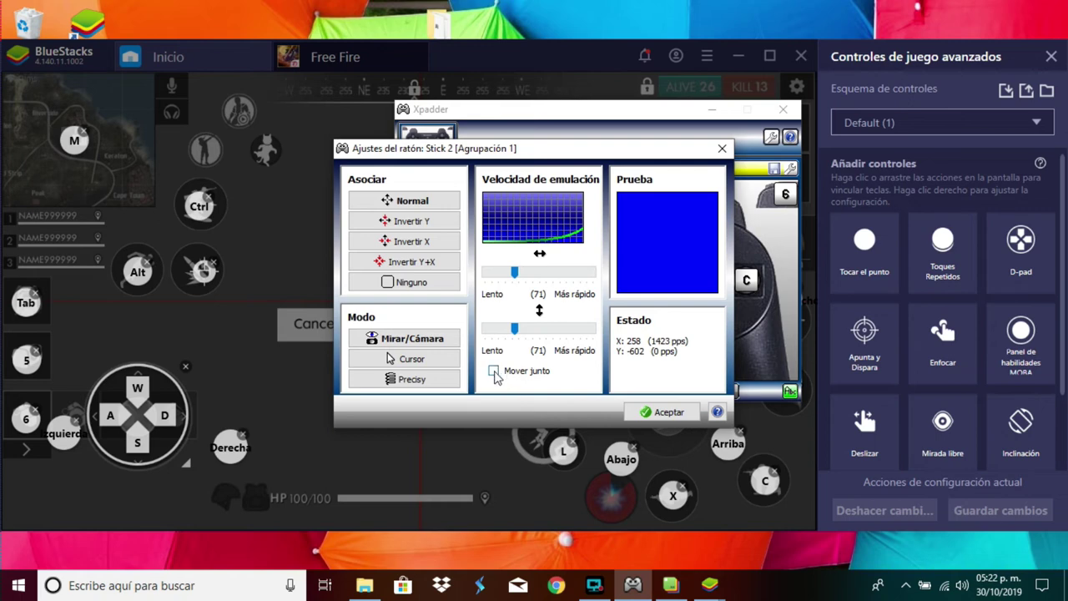
left_click(494, 371)
left_click(515, 272)
left_click_drag(515, 273, 527, 278)
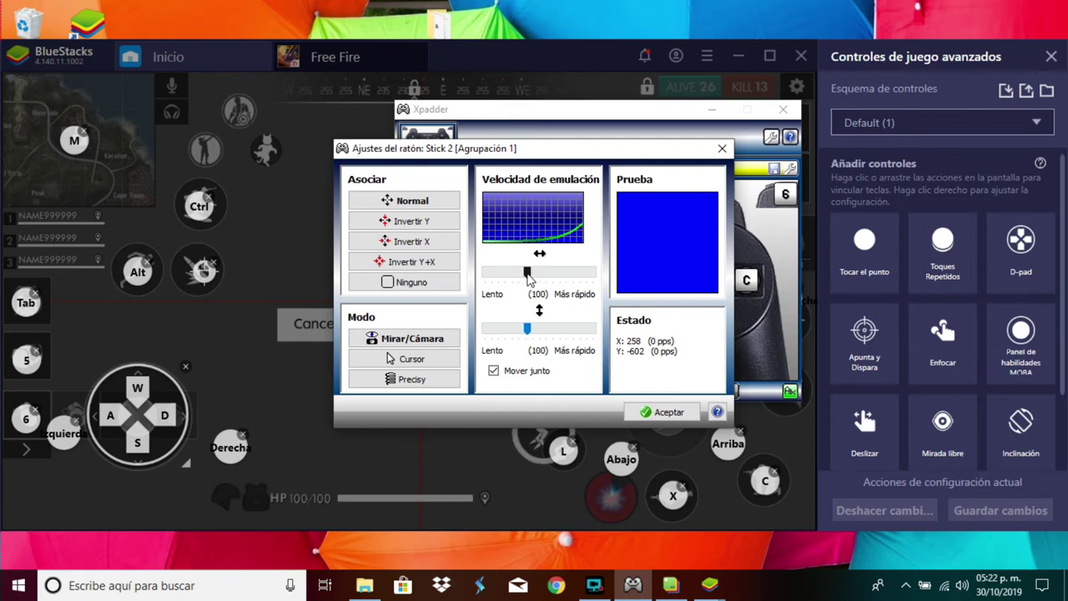
left_click_drag(527, 272, 525, 275)
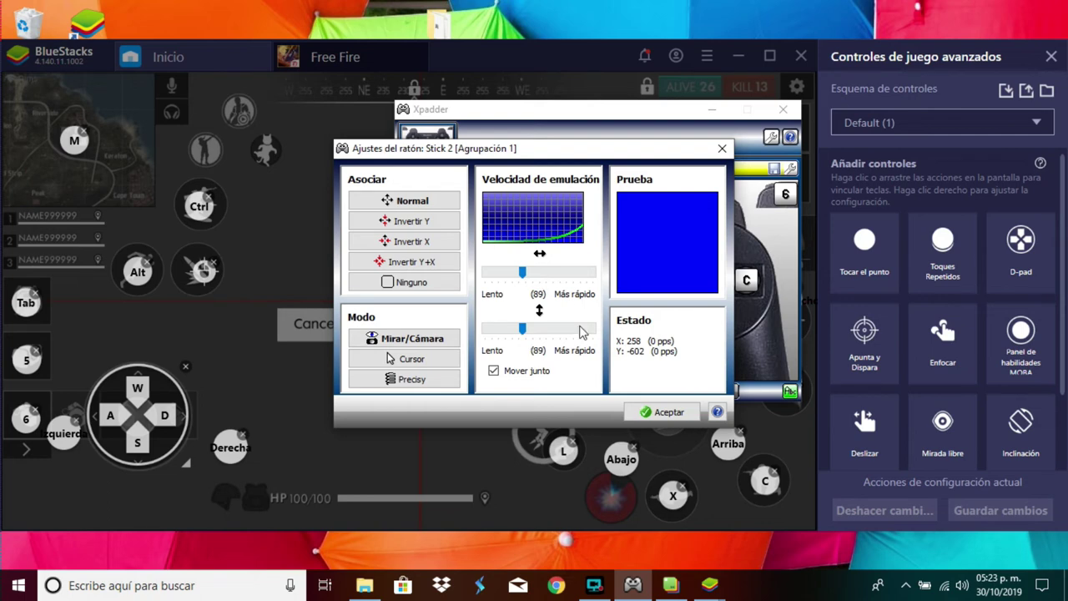
left_click(681, 412)
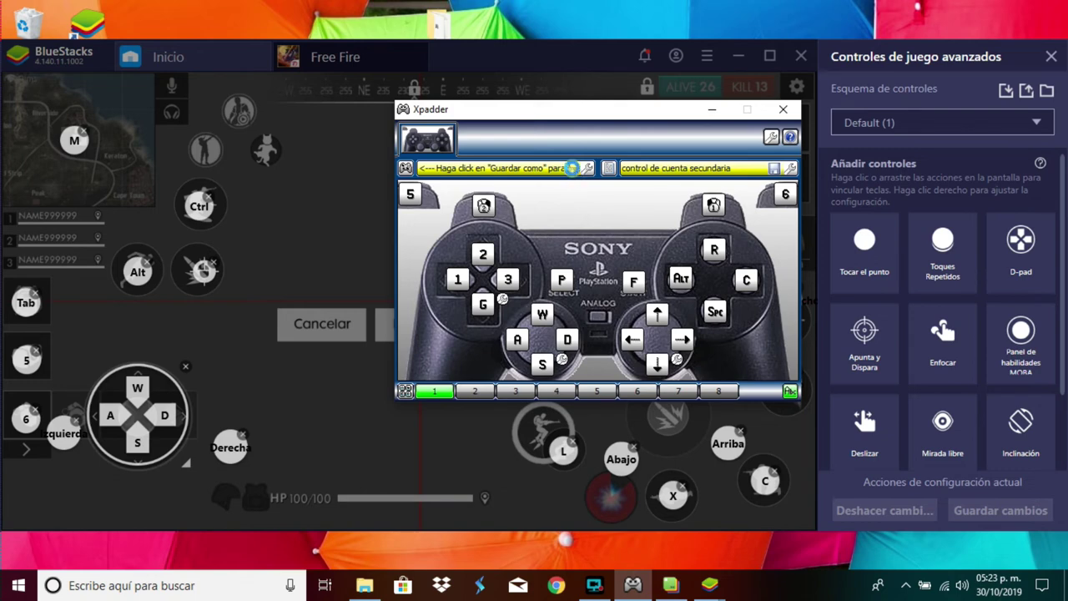
Save the controller as USB Network Joystick, overwriting the existing file, and save the control de cuenta secundaria profile.
left_click(573, 169)
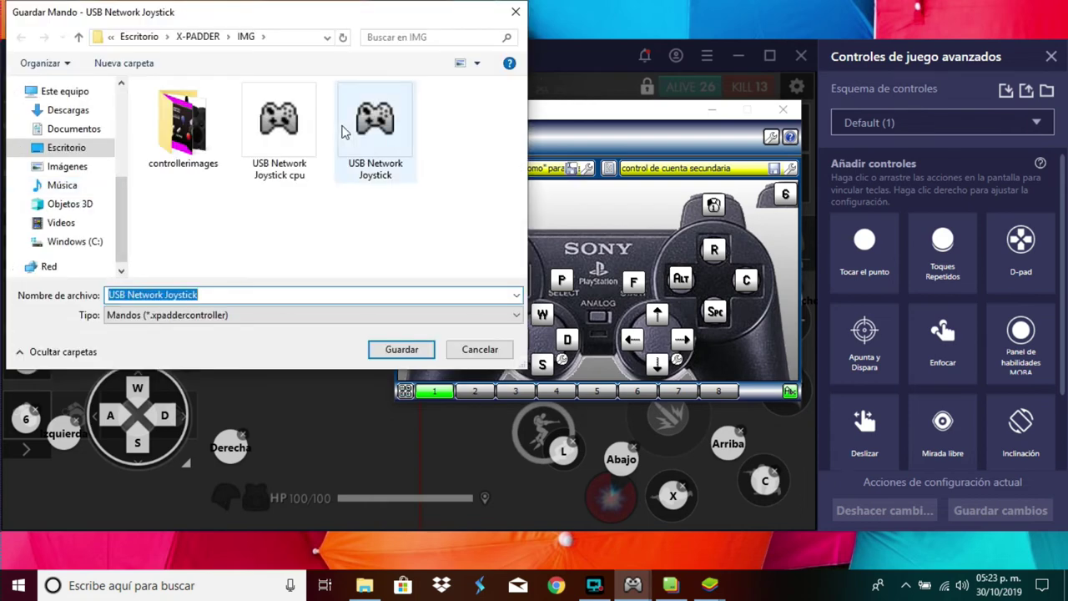
left_click(401, 350)
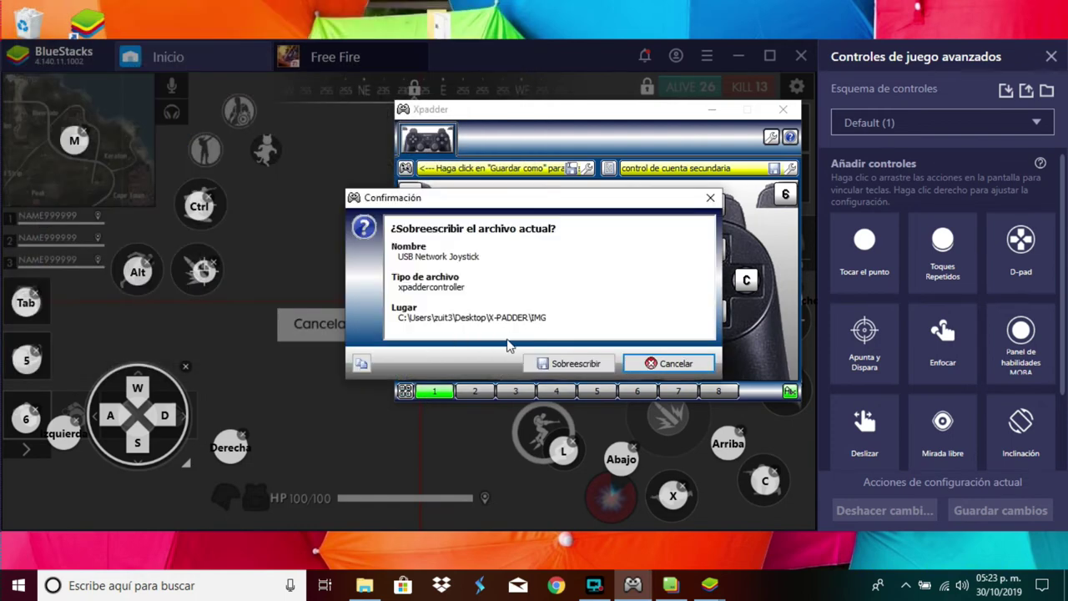
left_click(574, 365)
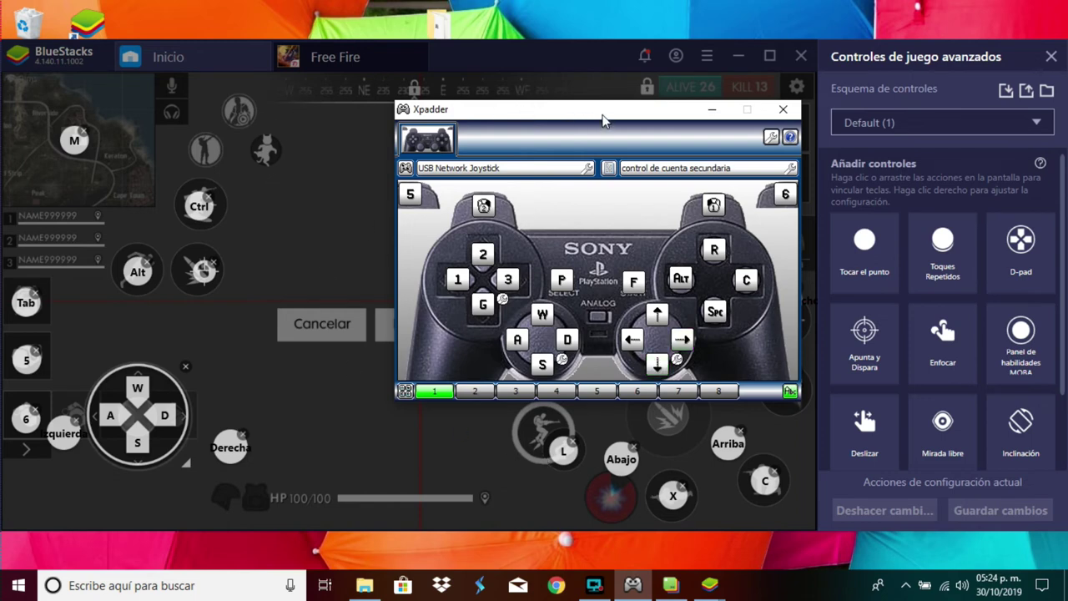
Minimize Xpadder and return to the Free Fire lobby, closing the advanced game controls, the HUD editor and the settings.
left_click(712, 111)
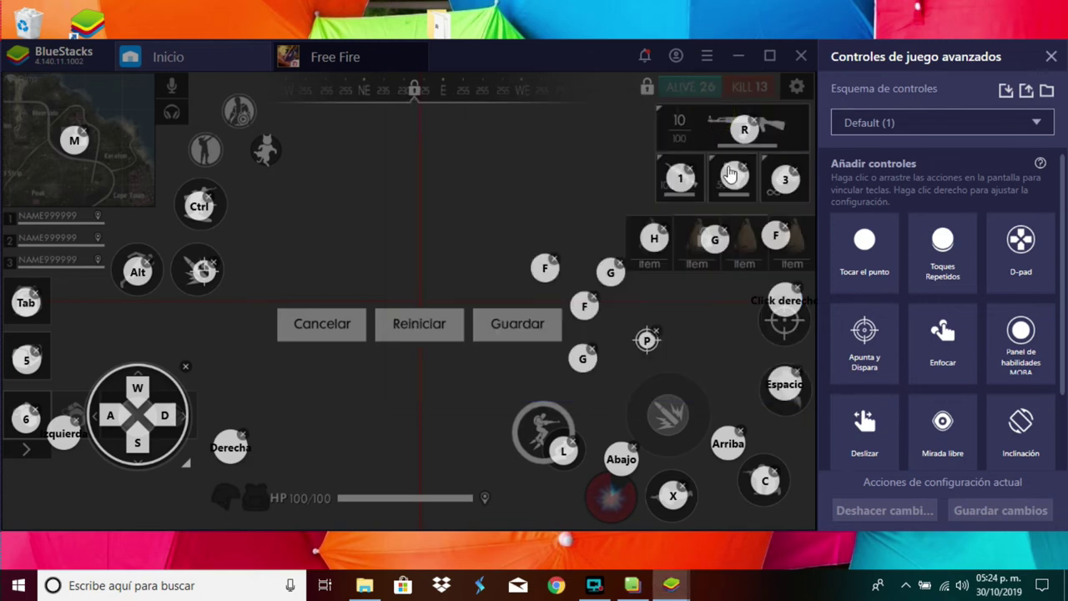
left_click(1051, 56)
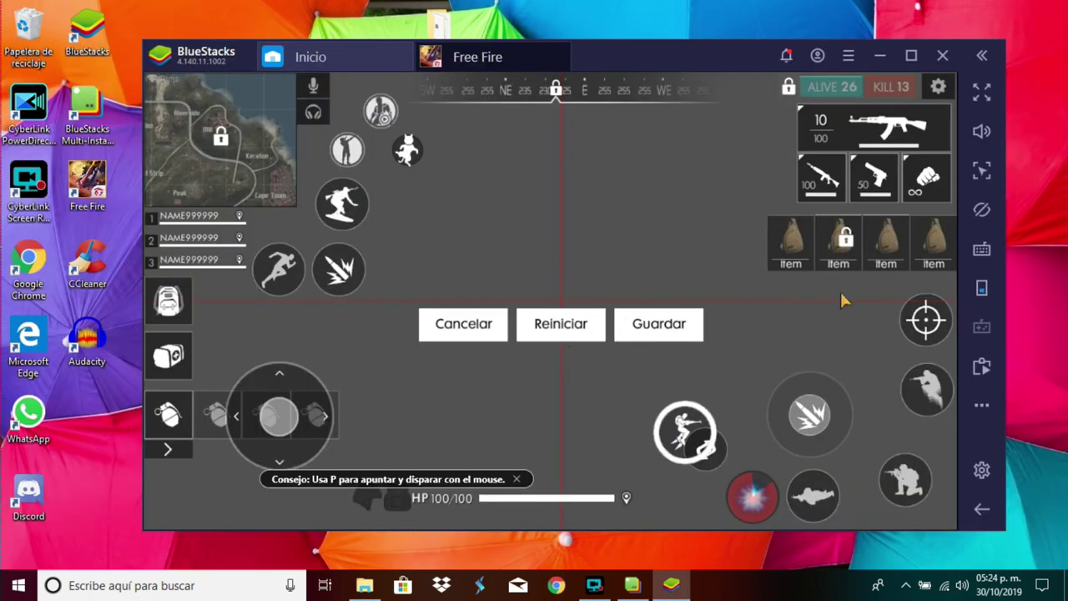
left_click(486, 324)
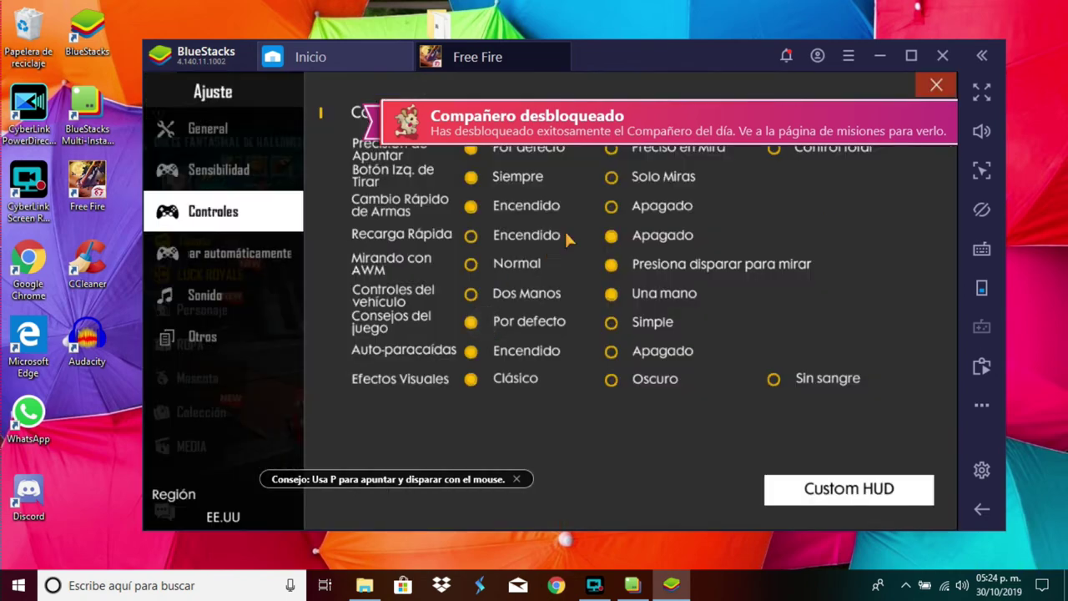
left_click(941, 86)
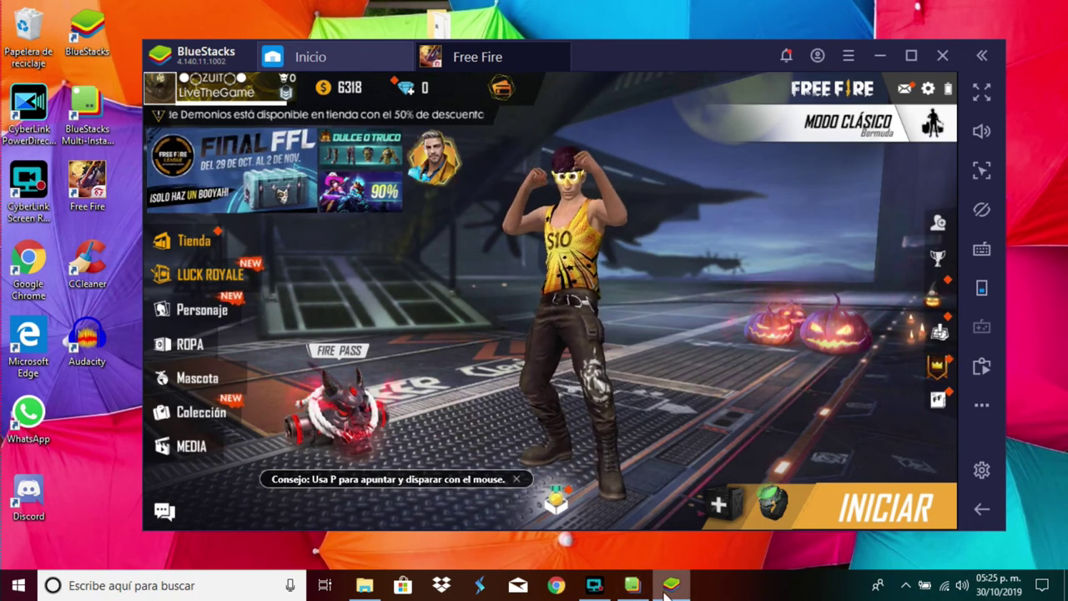
Bring up the hidden Xpadder window, close it, and shut down the Xpadder process still running in the background.
left_click(906, 585)
left_click(906, 552)
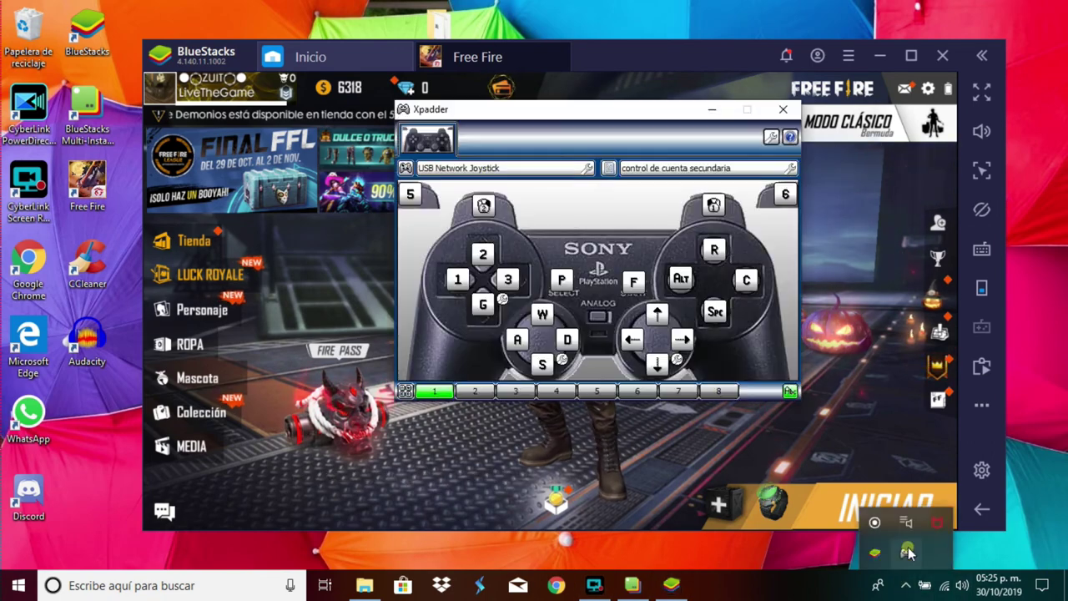
left_click(785, 110)
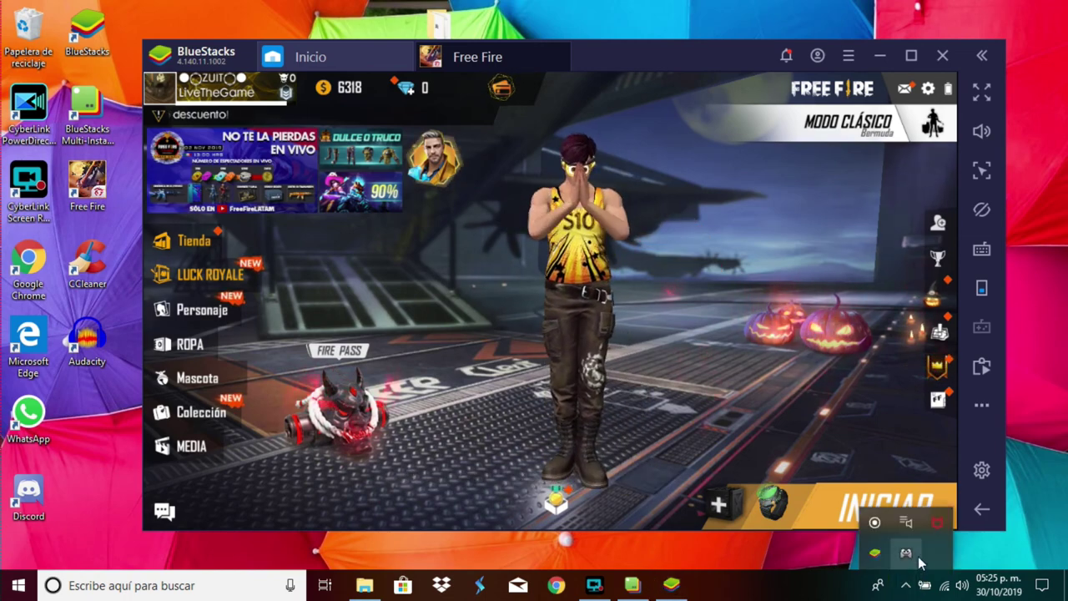
right_click(908, 553)
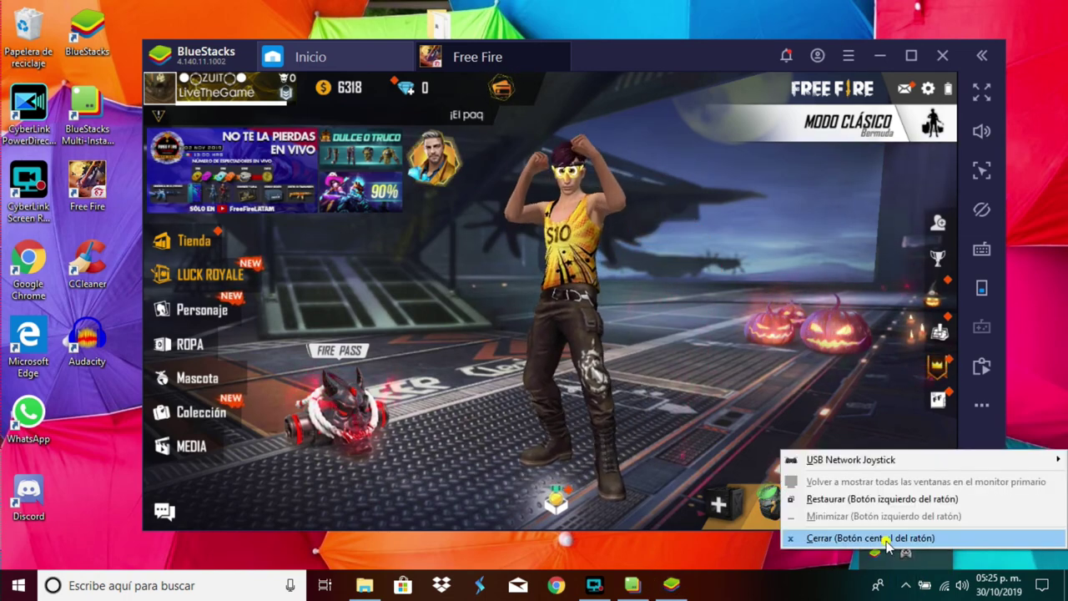
left_click(884, 538)
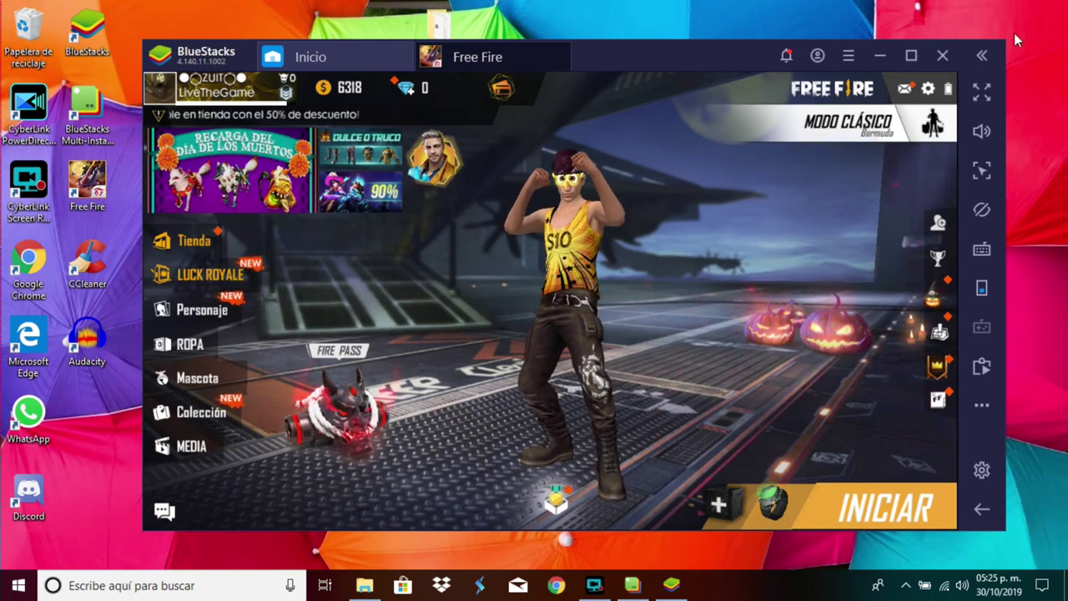
Run Xpadder as administrator from the desktop's X-PADDER folder with Free Fire open behind it, and minimize the folder window.
left_click(878, 57)
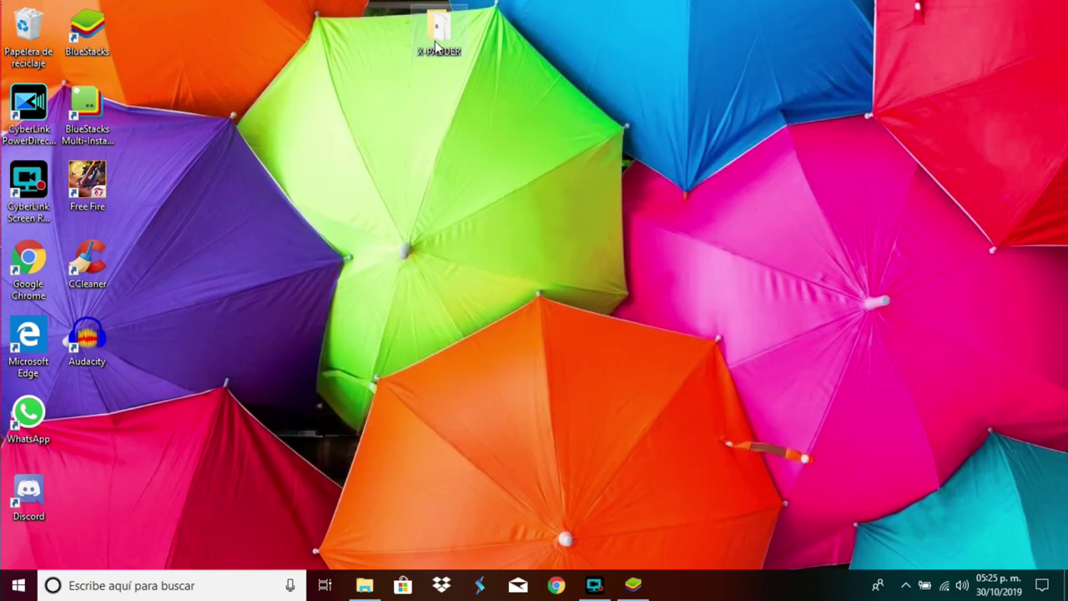
double_click(438, 35)
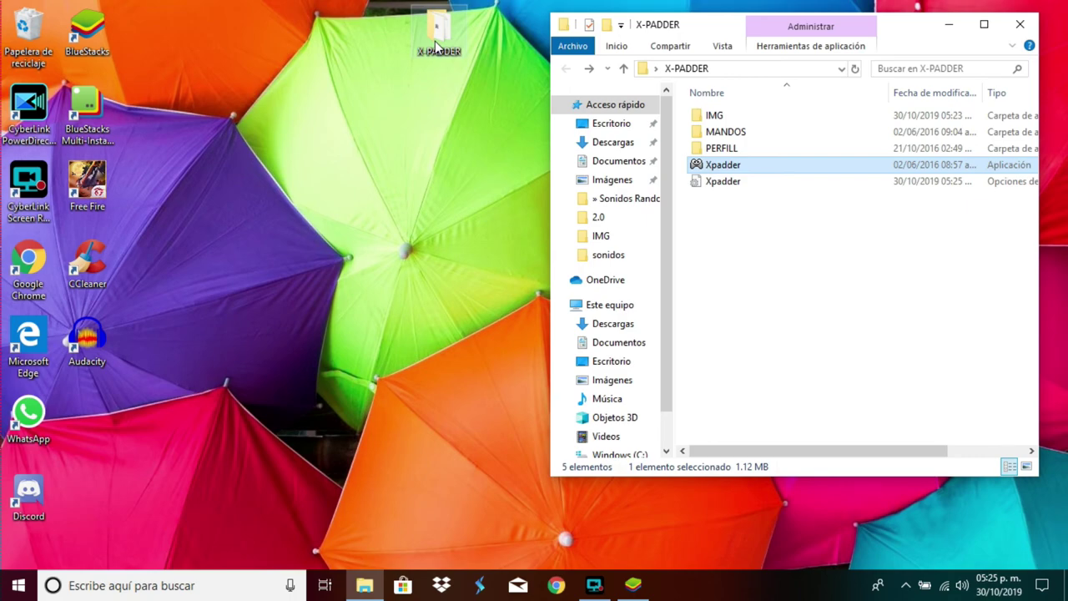
left_click(630, 586)
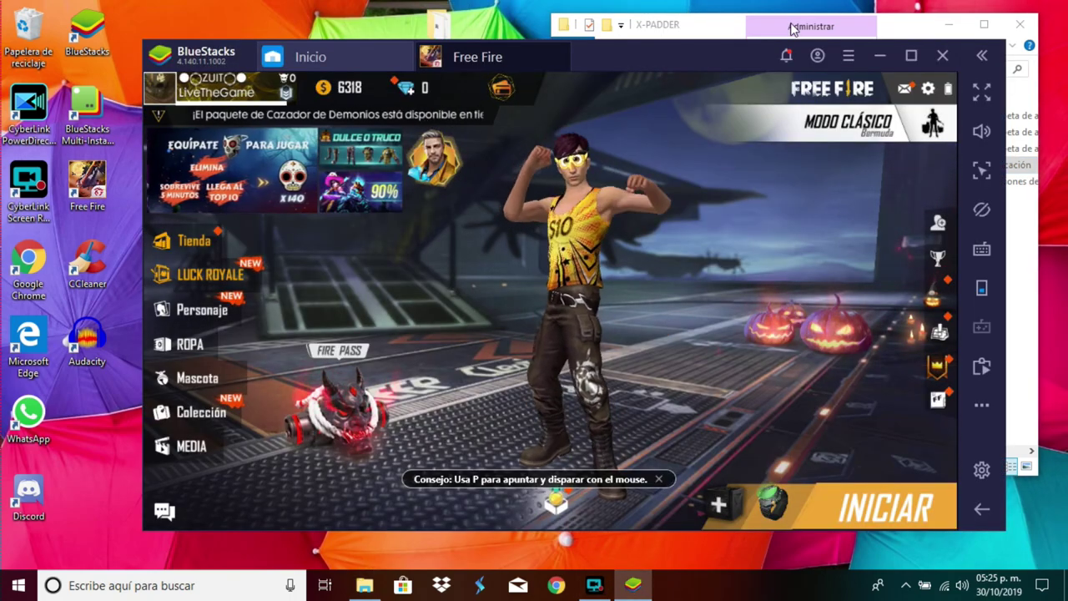
left_click(792, 28)
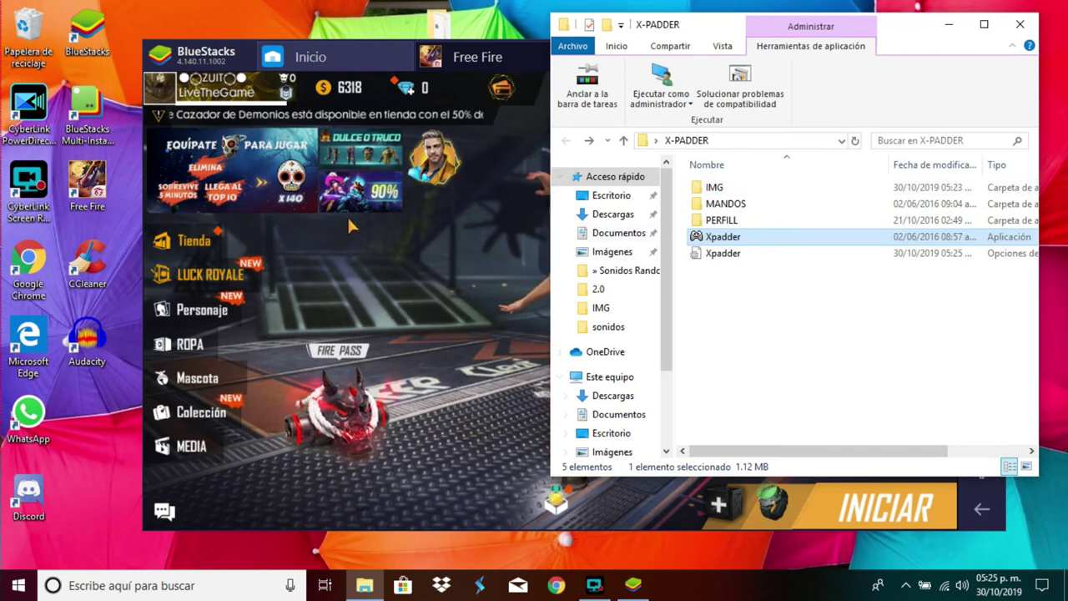
right_click(710, 237)
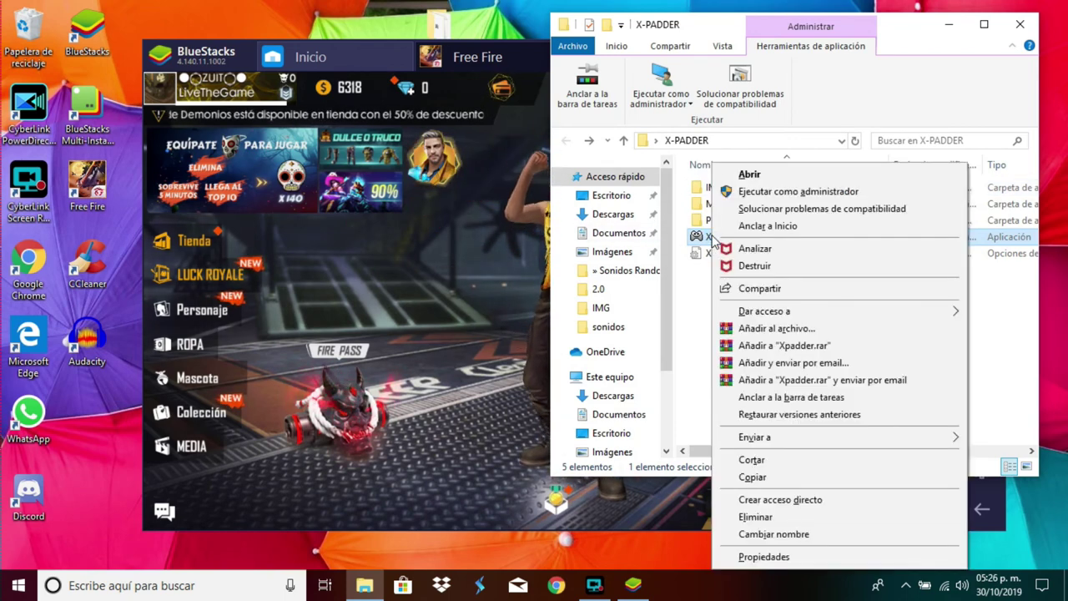
left_click(767, 193)
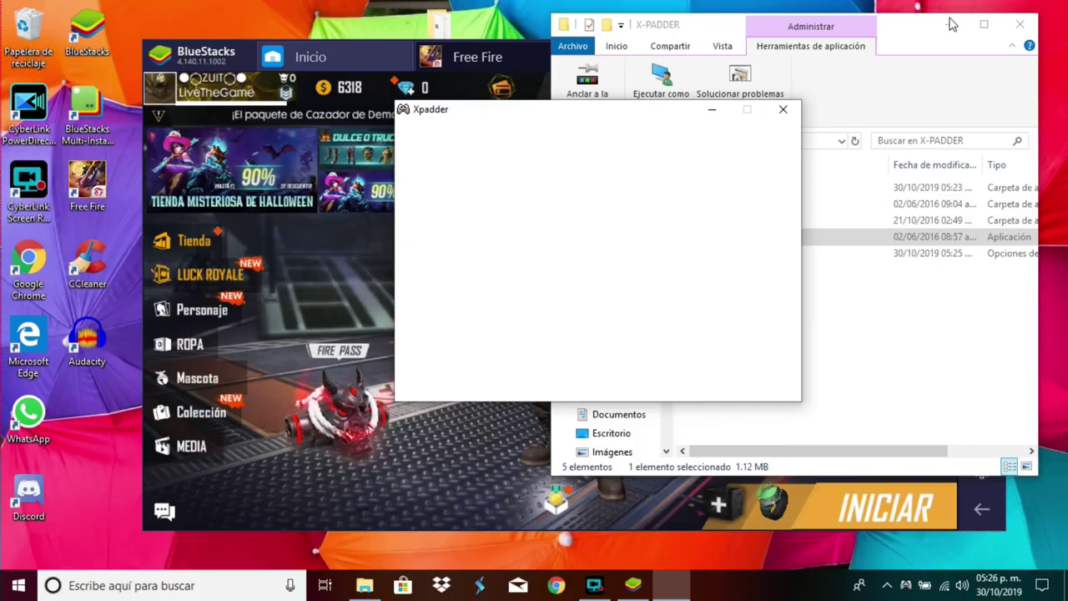
left_click(951, 25)
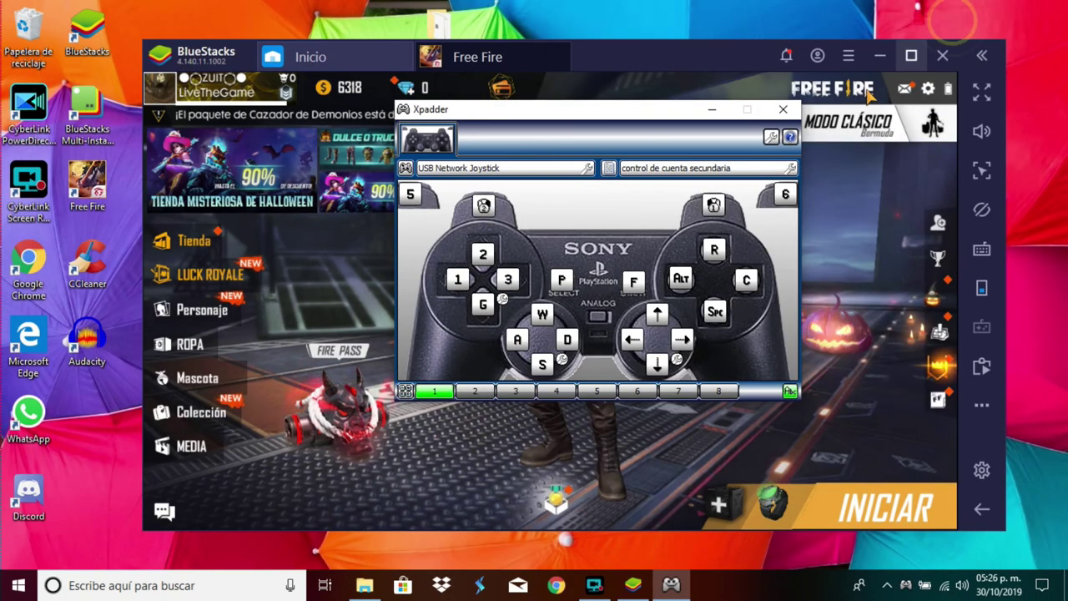
Minimize Xpadder, restore it from the background to view the loaded gamepad profile, and minimize it again to return to Free Fire.
left_click(712, 109)
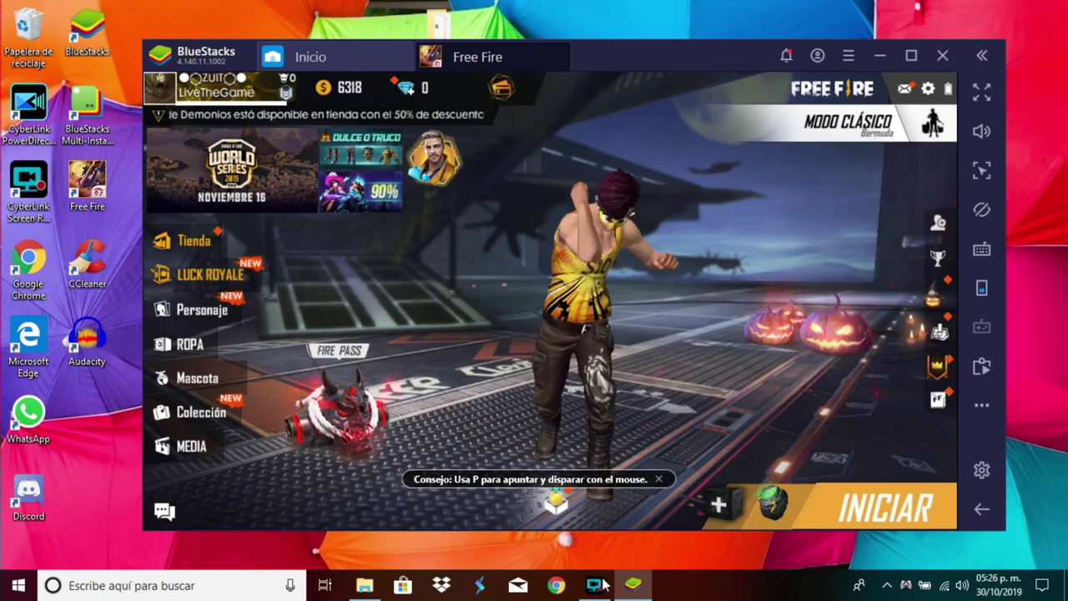
left_click(887, 585)
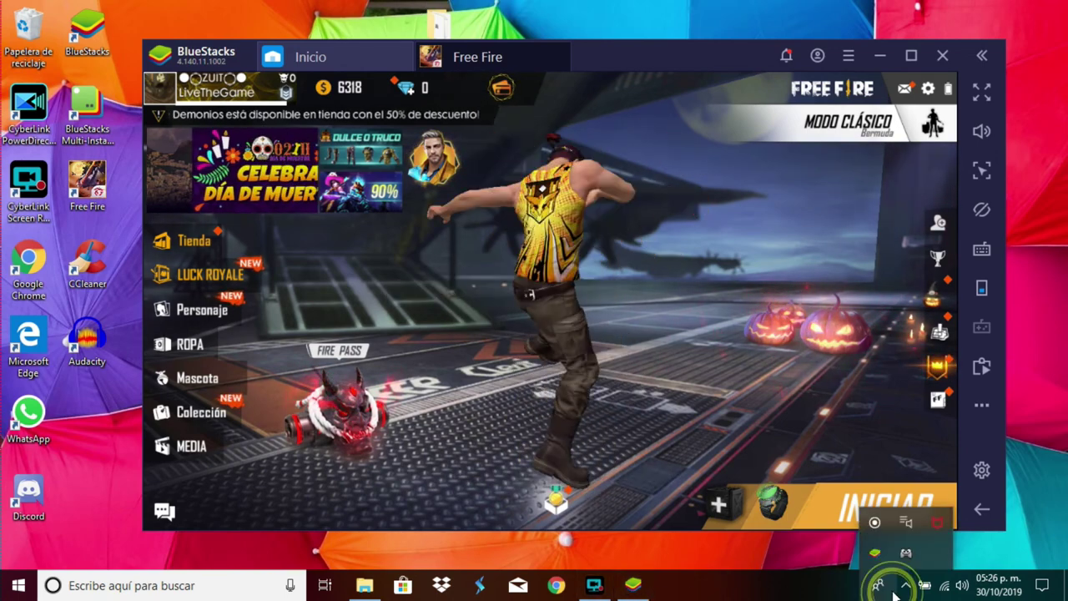
left_click(899, 552)
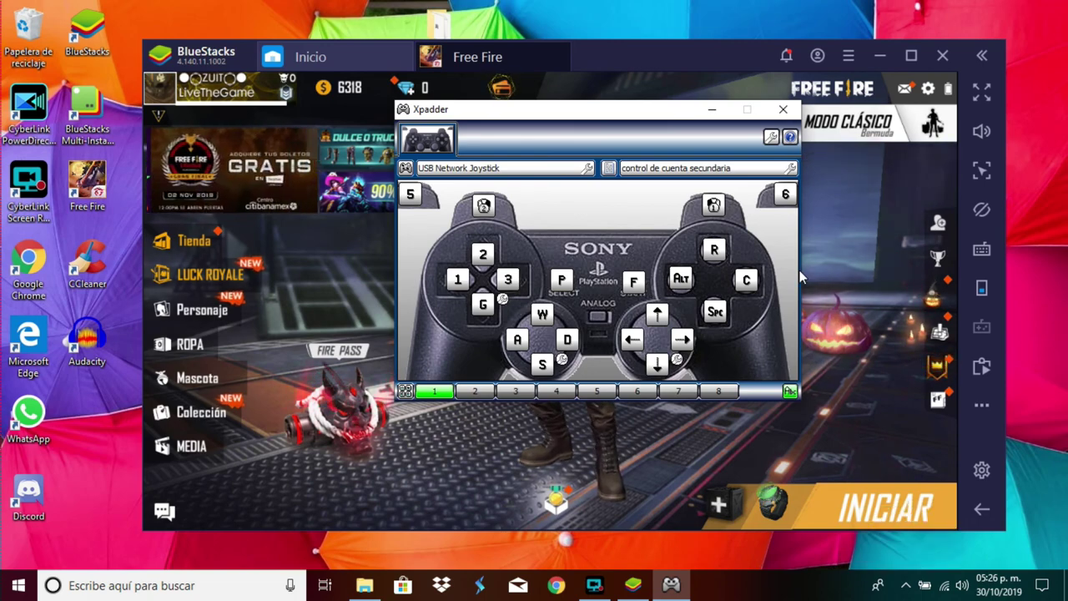
left_click(710, 111)
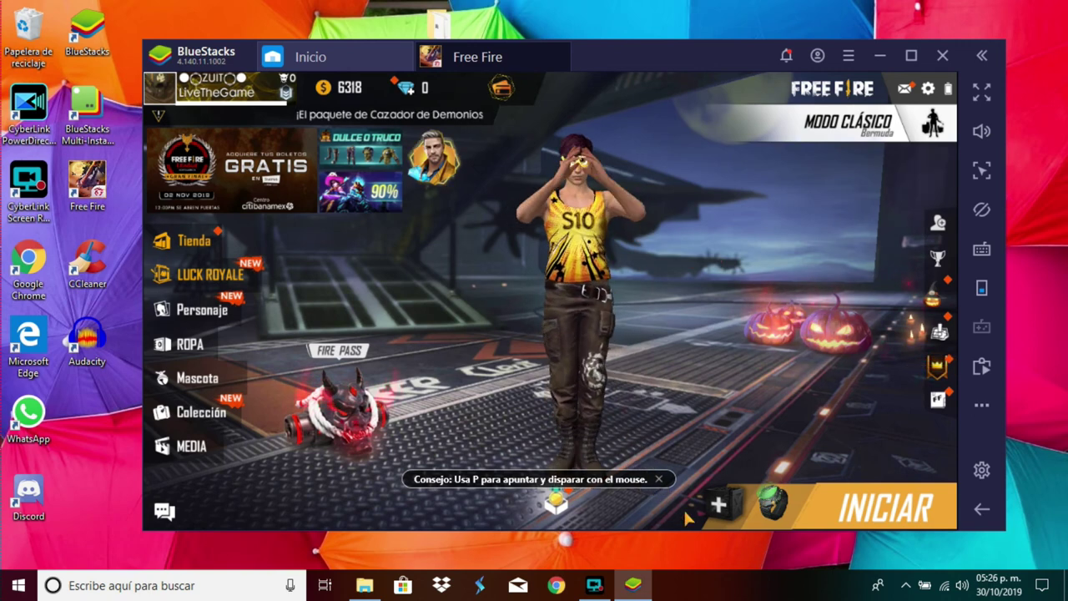